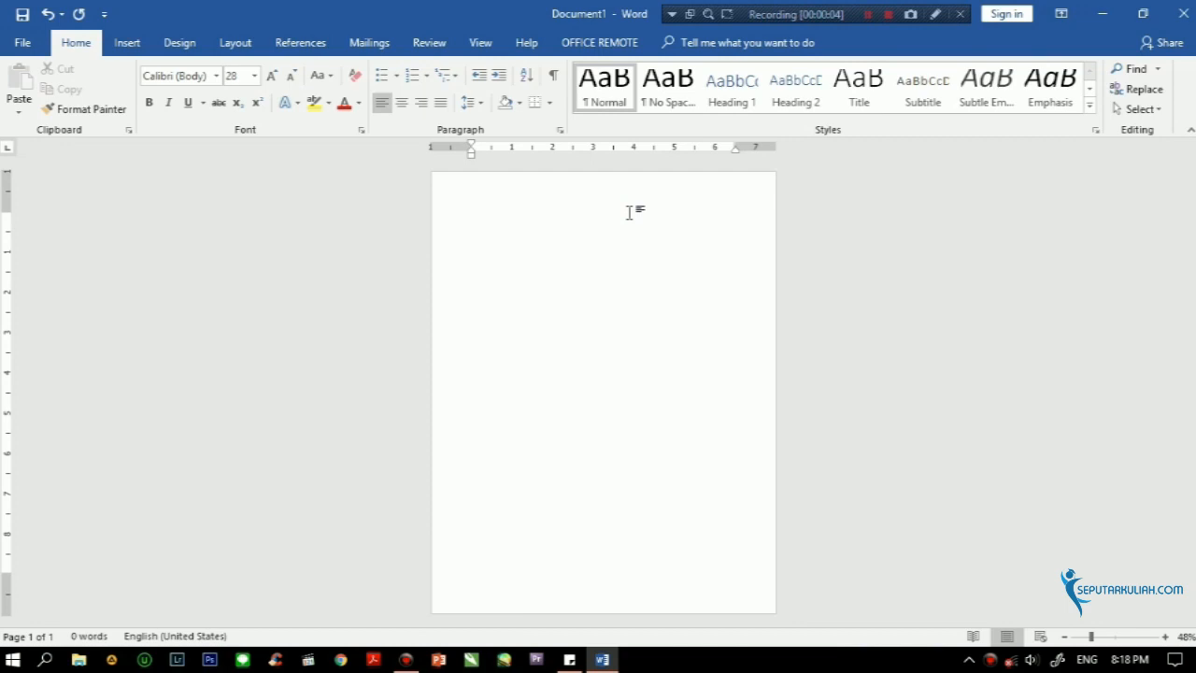
Step: Create three pages separated by page breaks, headed COVER, KATA PENGANTAR and HALAMAN PENGESAHAN
text(co)
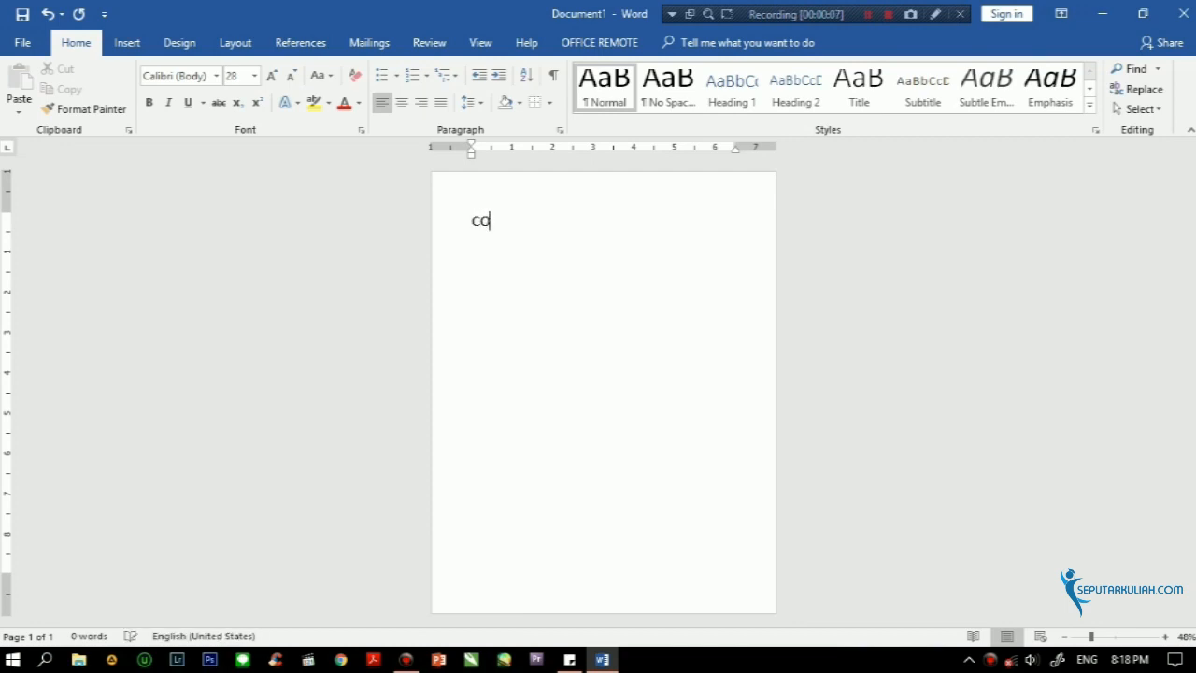
text(VER)
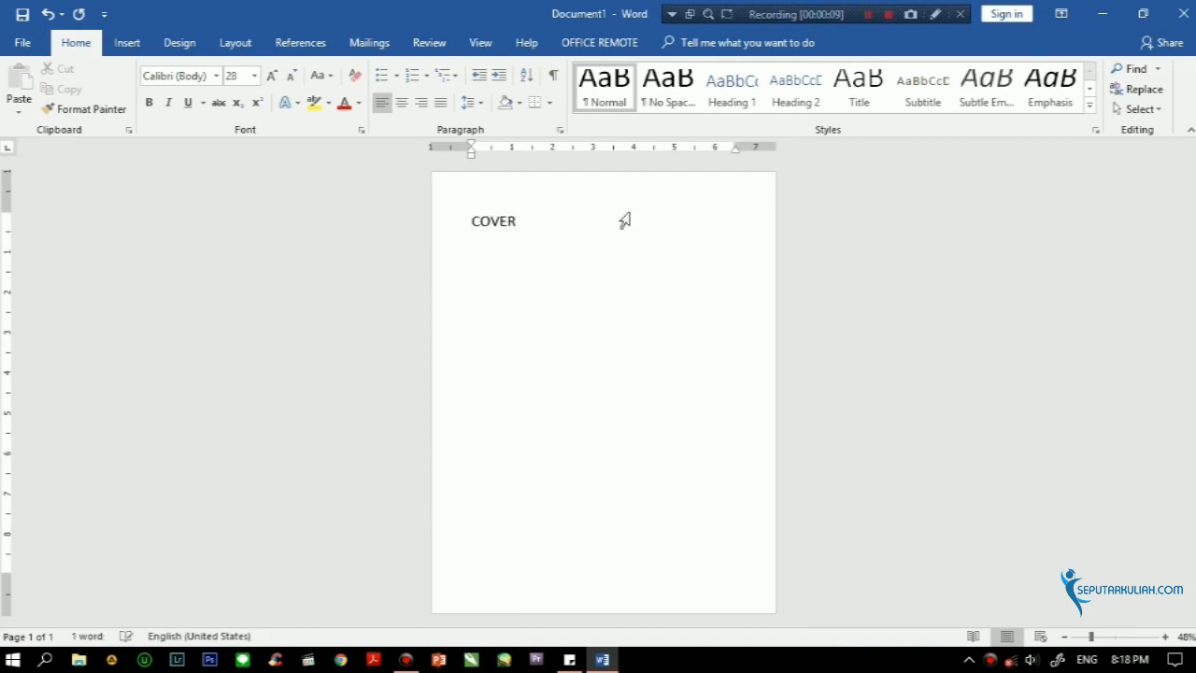
key(ctrl+Return)
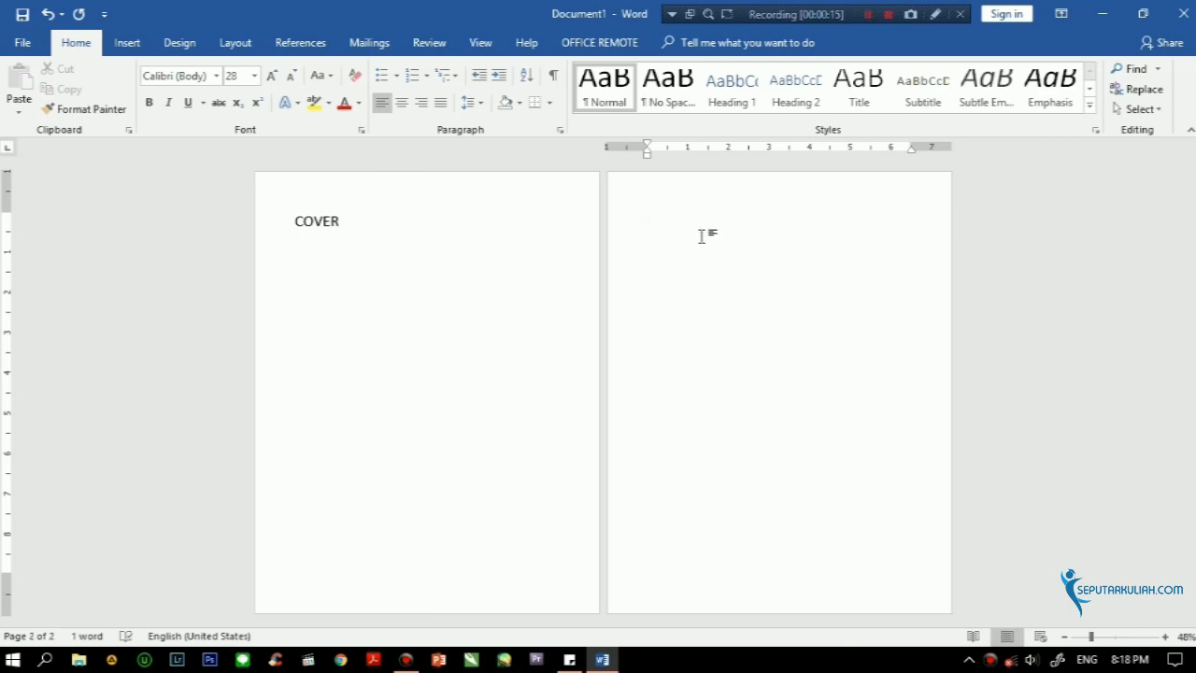
text(KATA PENGANTAR)
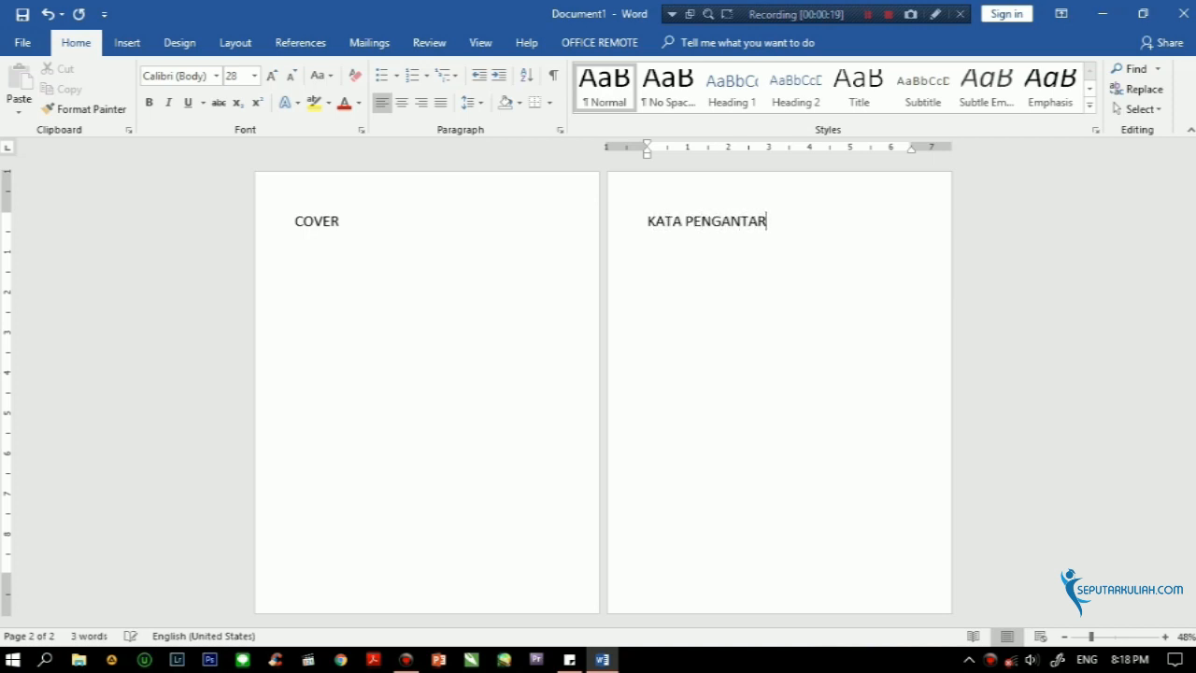
key(ctrl+Return)
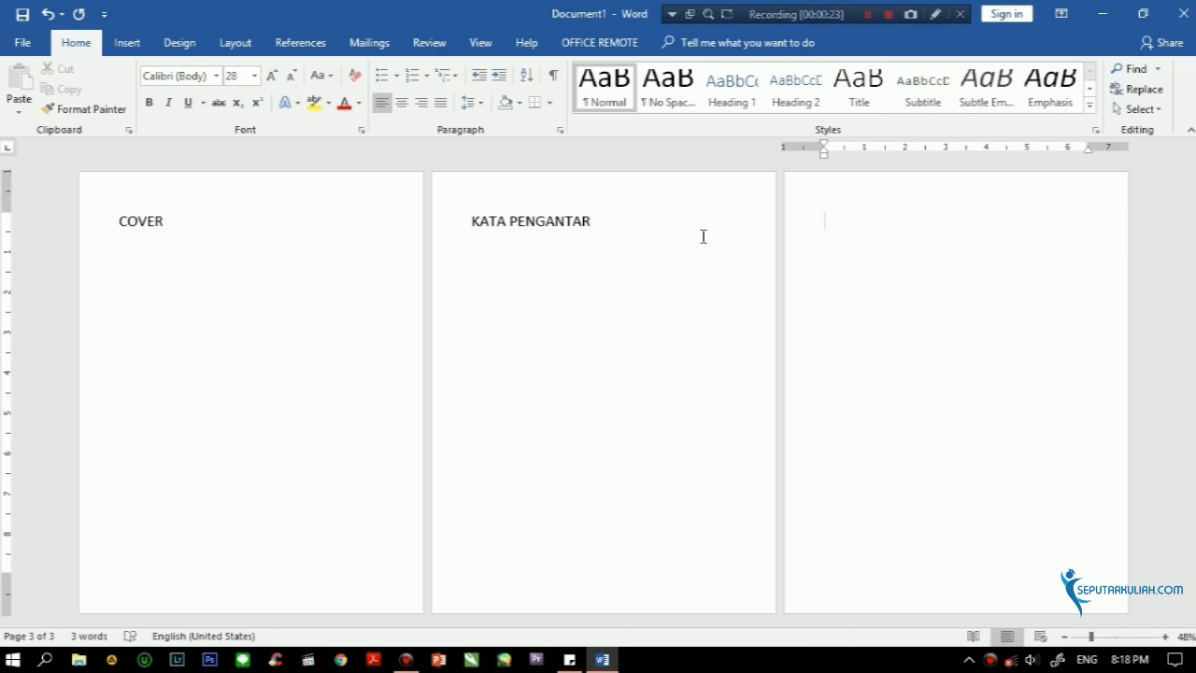
text(HALAMAN PENGES)
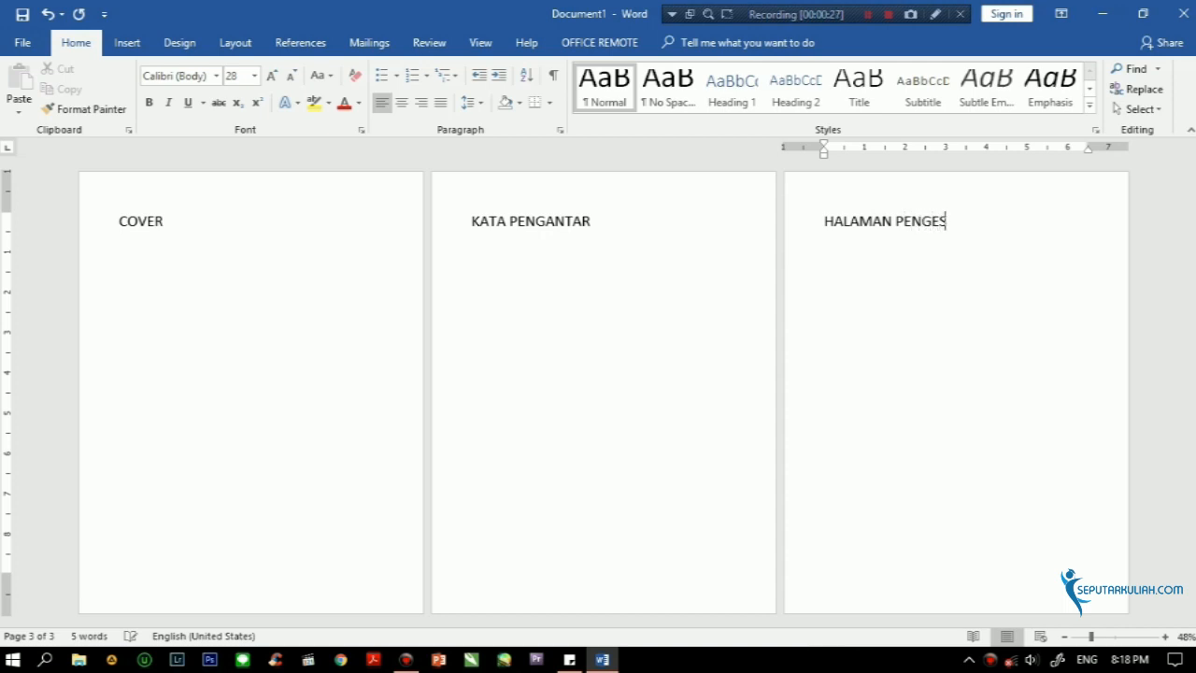
text(AHAN)
Step: Add three more pages after HALAMAN PENGESAHAN, headed BAB I, LATAR BELAKANG and TUJUAN DAN KEGUNAAN
key(ctrl+Return)
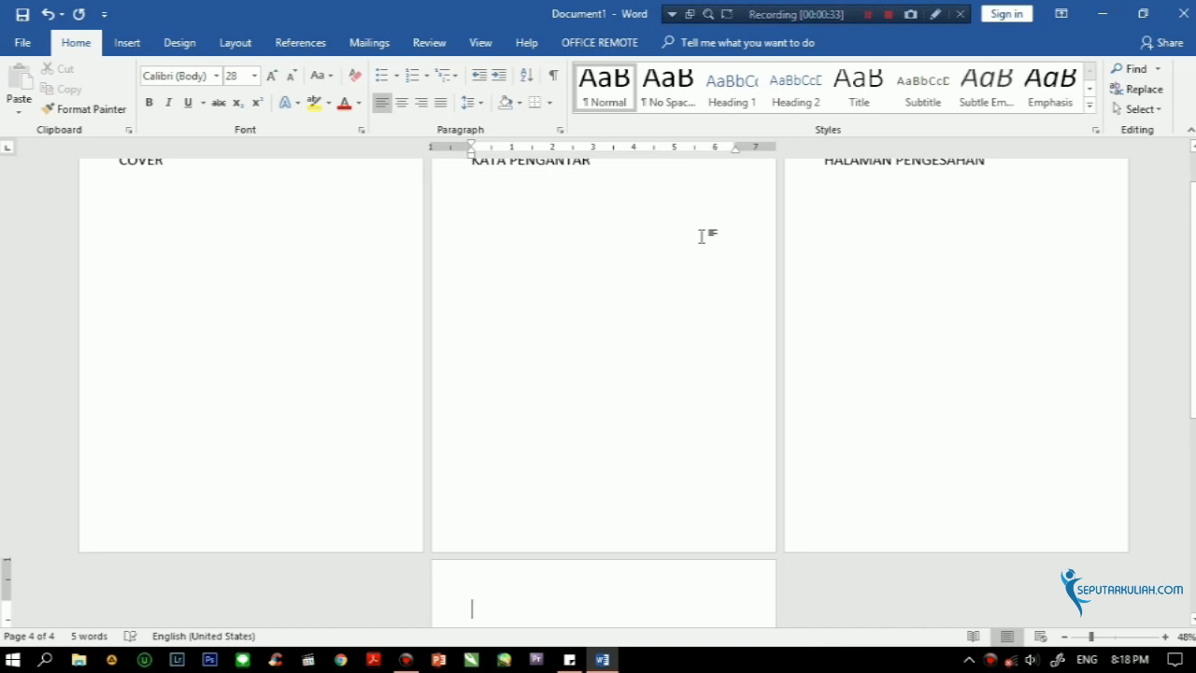
text(BAB)
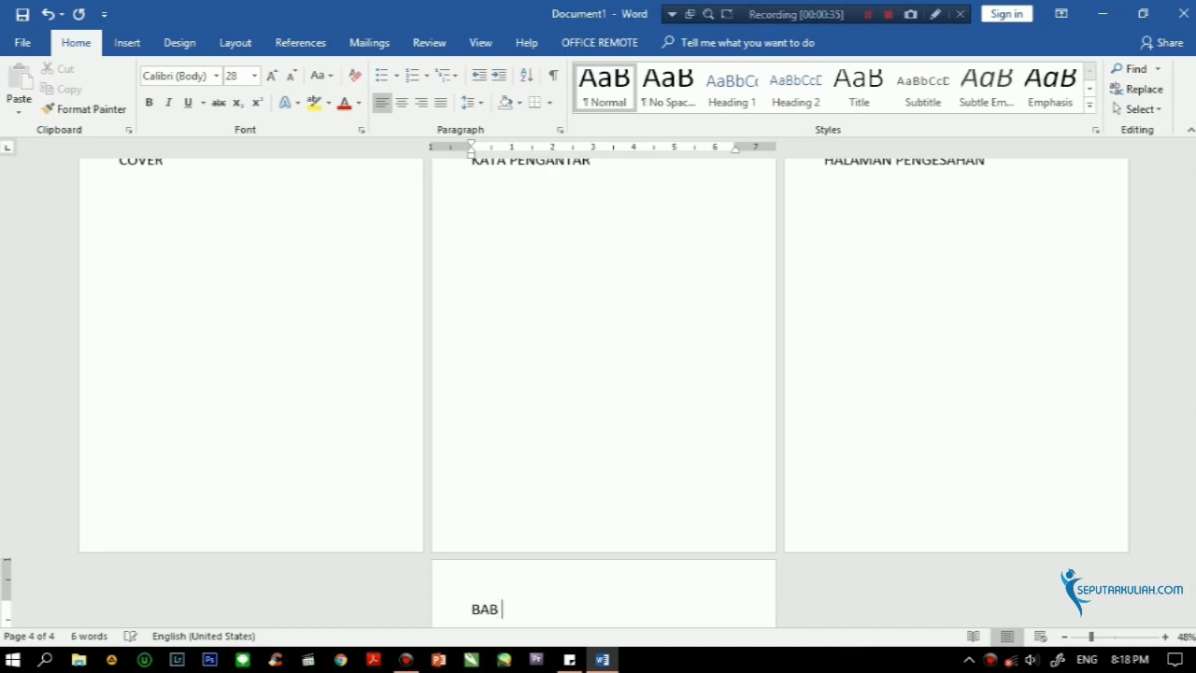
text( I)
key(ctrl+Return)
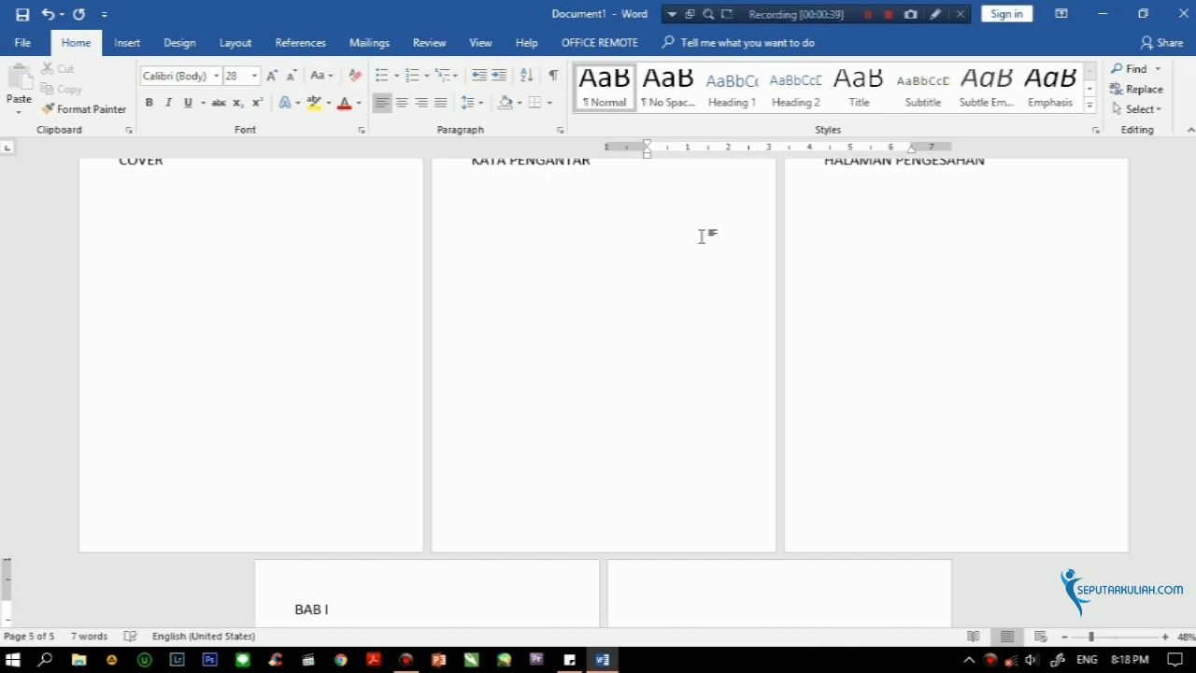
text(LATAR BELAKANG)
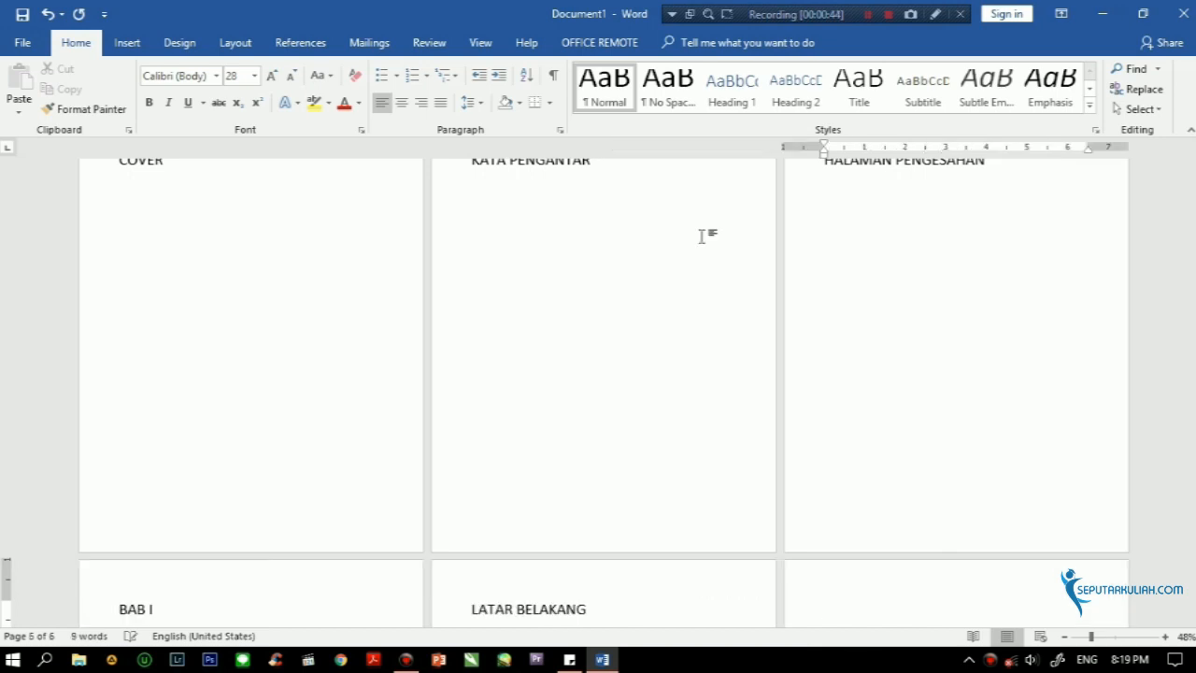
text(KEGUNAAN)
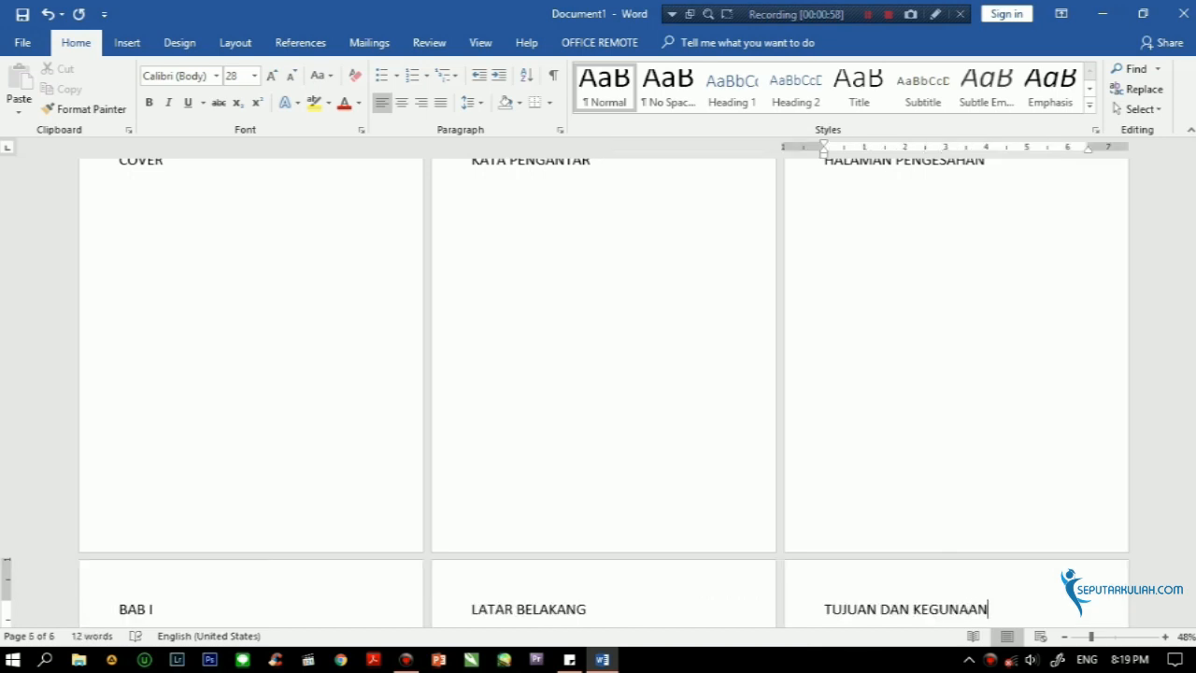
scroll(701, 236, down, 3)
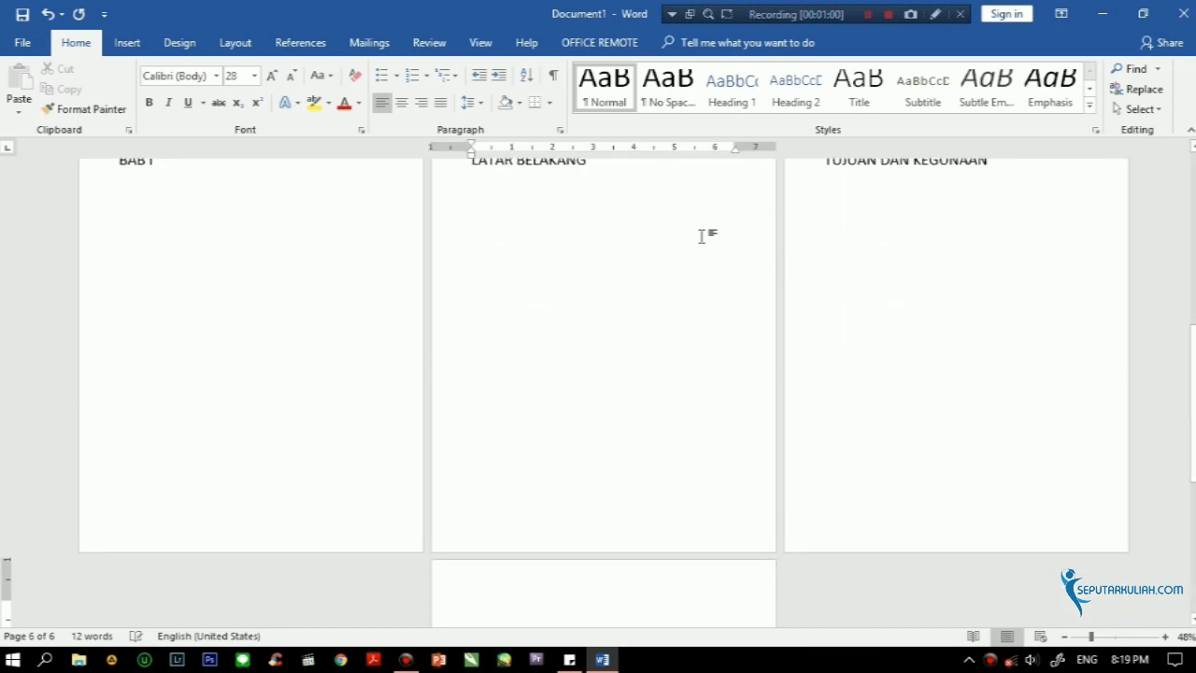
Step: Add three more pages after TUJUAN DAN KEGUNAAN, headed BAB II, LANDASAN TEORI and PENELITIAN TERDAHULU
key(ctrl+Return)
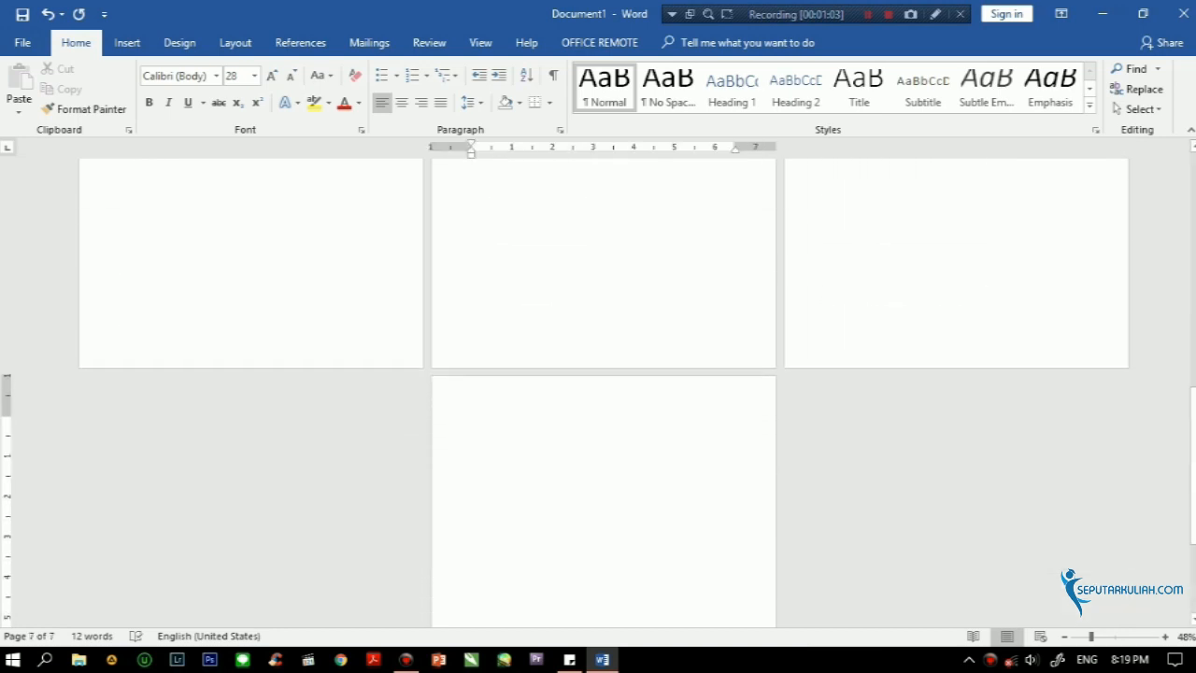
text(BAB i)
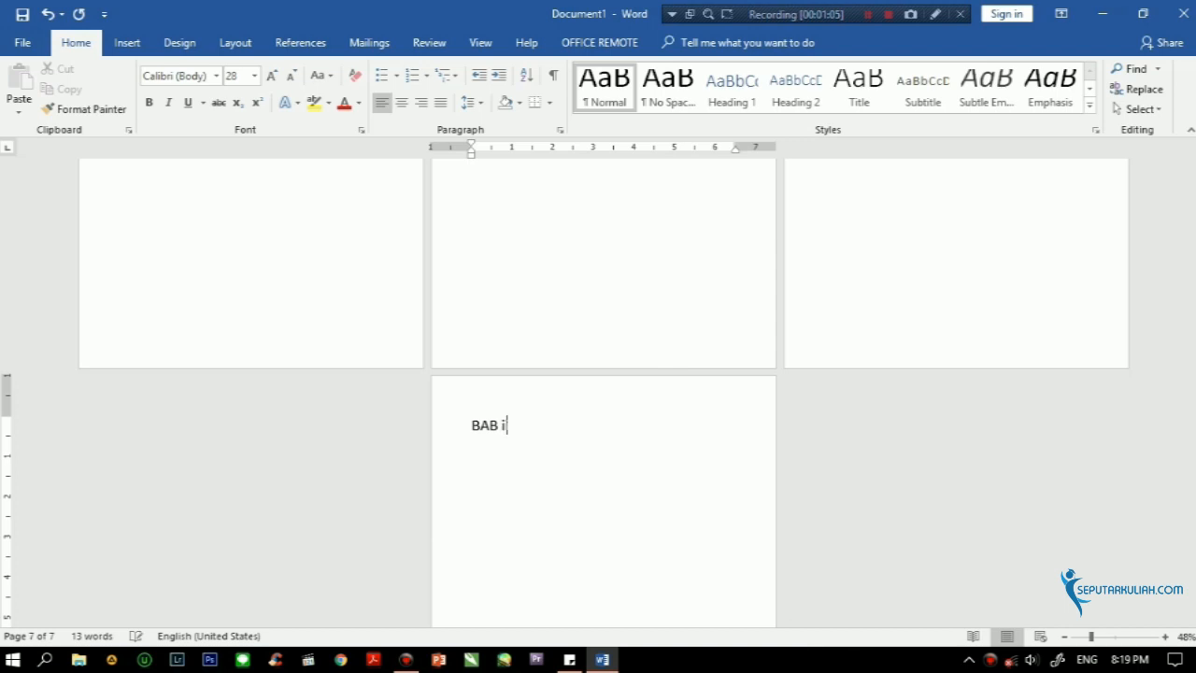
key(BackSpace)
text(II)
key(ctrl+Return)
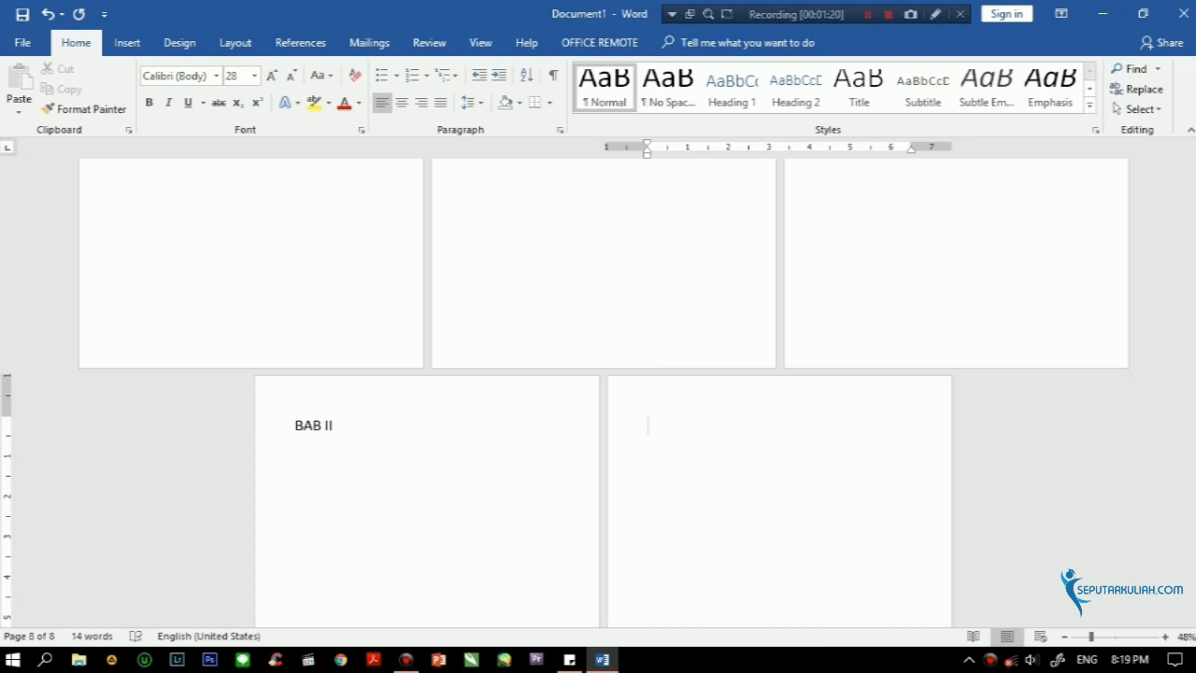
text(LANDASAN TEORI)
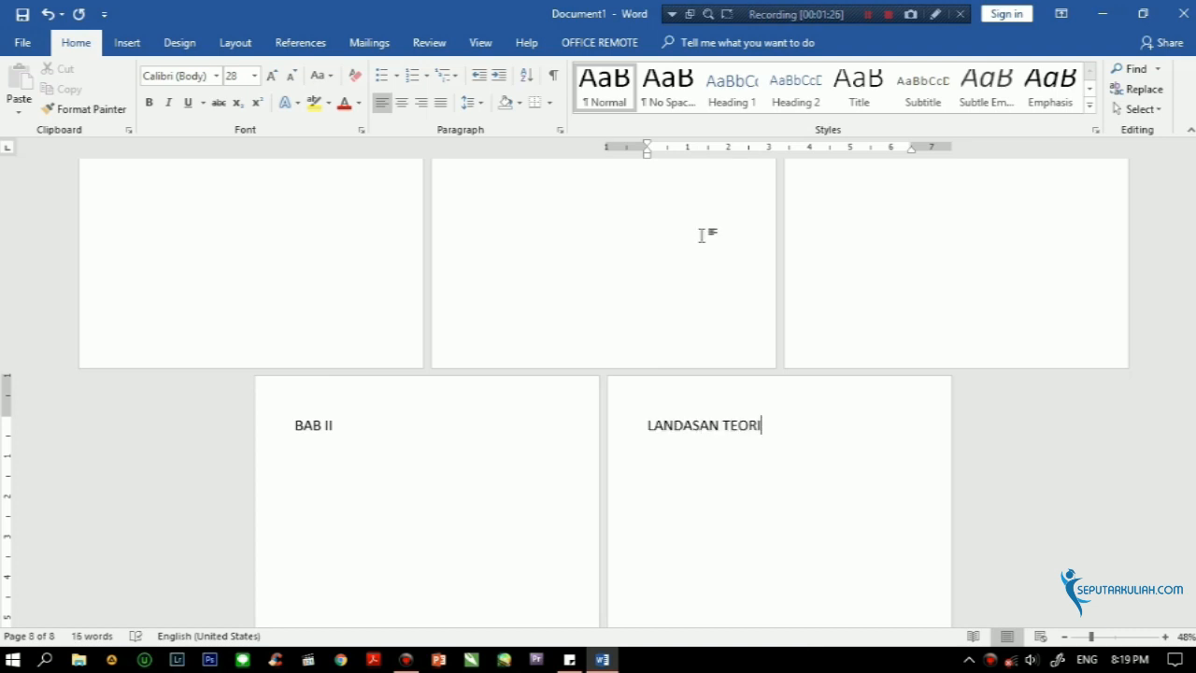
key(ctrl+Return)
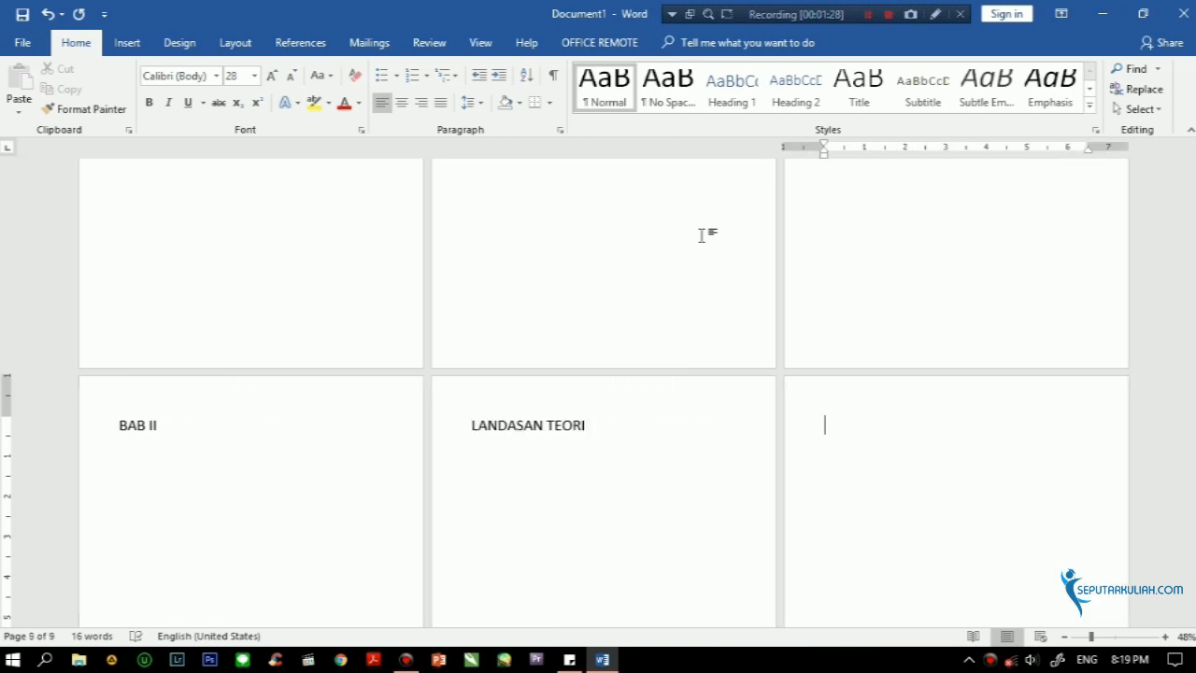
text(PENELITIAN T)
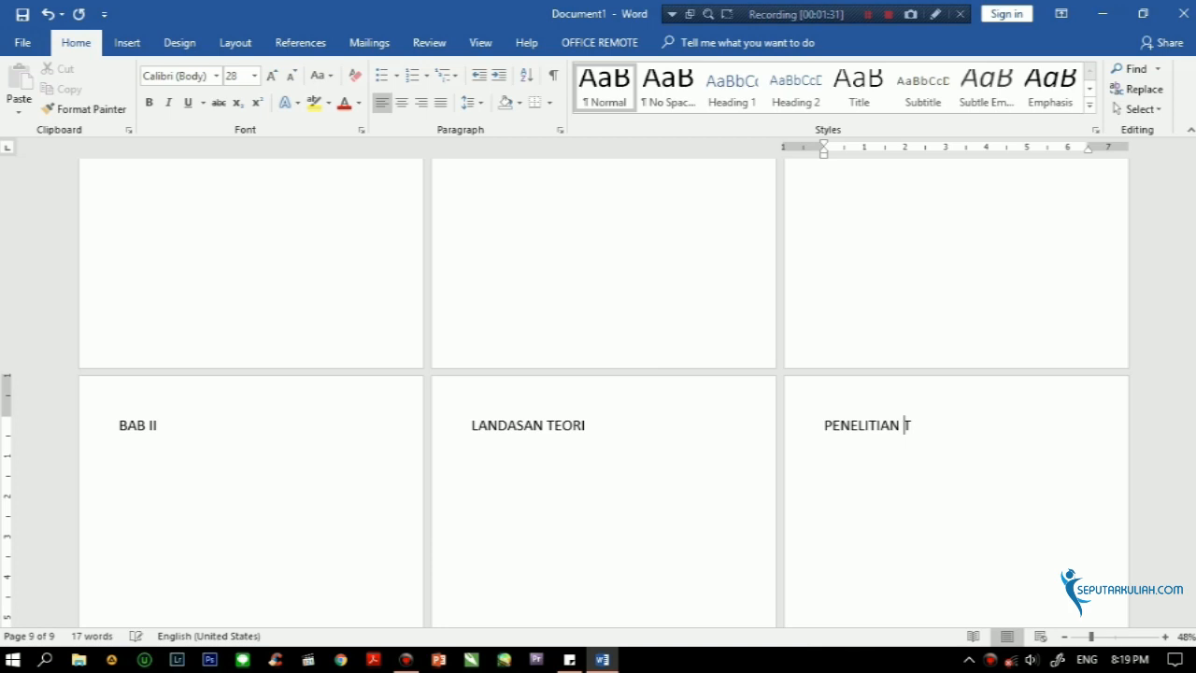
text(ERDAHULU)
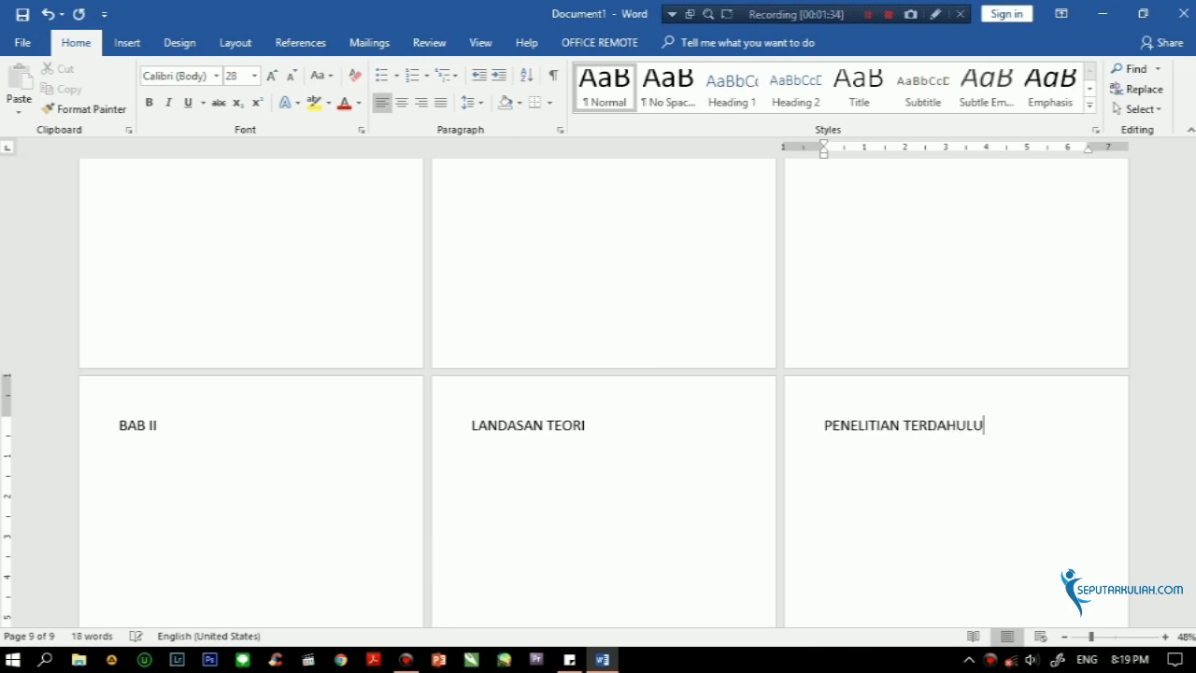
Step: From the COVER page, set the page number format to lowercase Roman numerals (i, ii, iii, ...)
scroll(701, 474, up, 3)
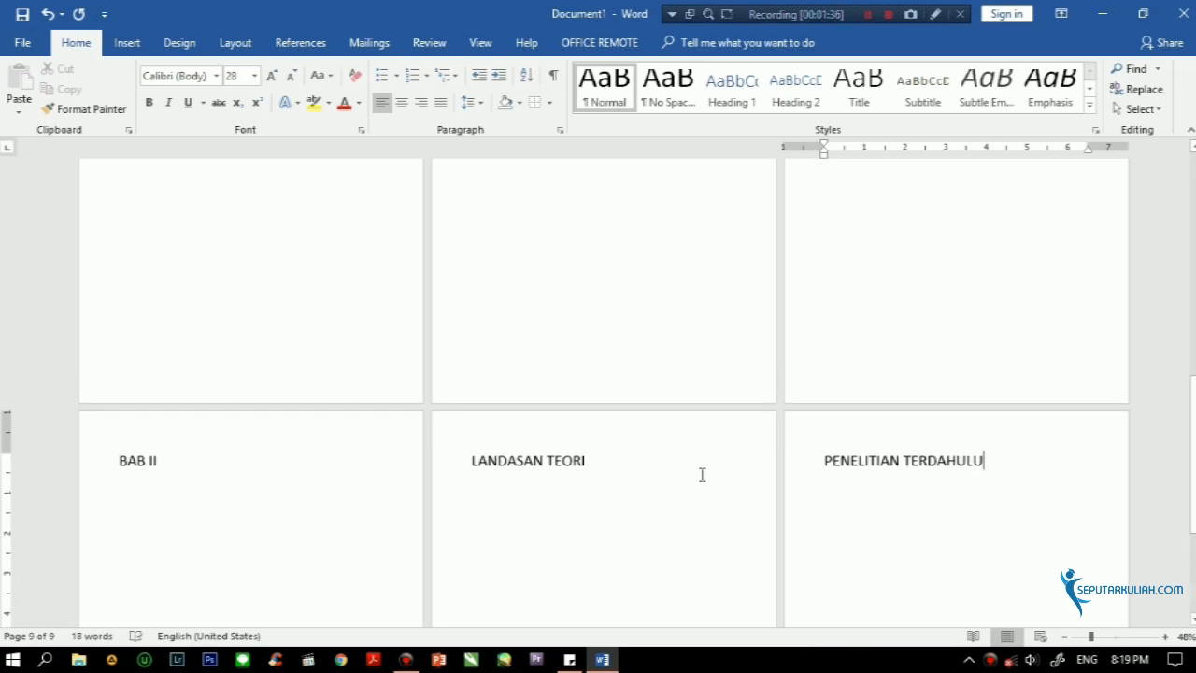
scroll(701, 474, up, 10)
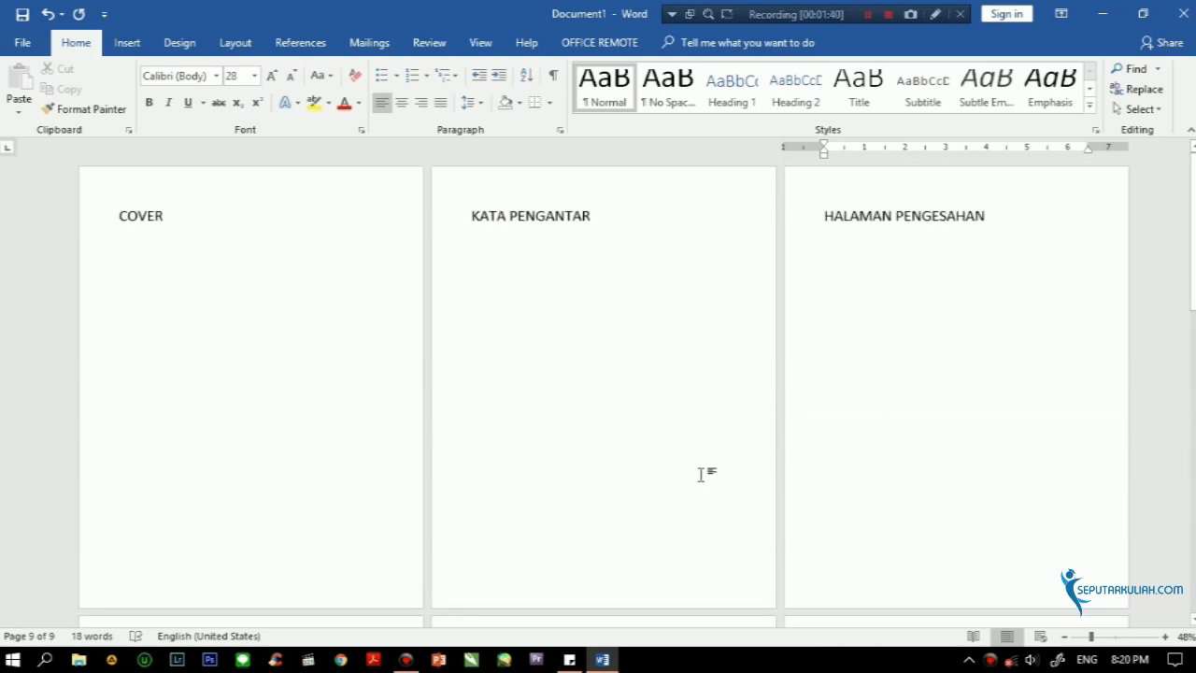
scroll(701, 474, down, 2)
scroll(701, 474, up, 2)
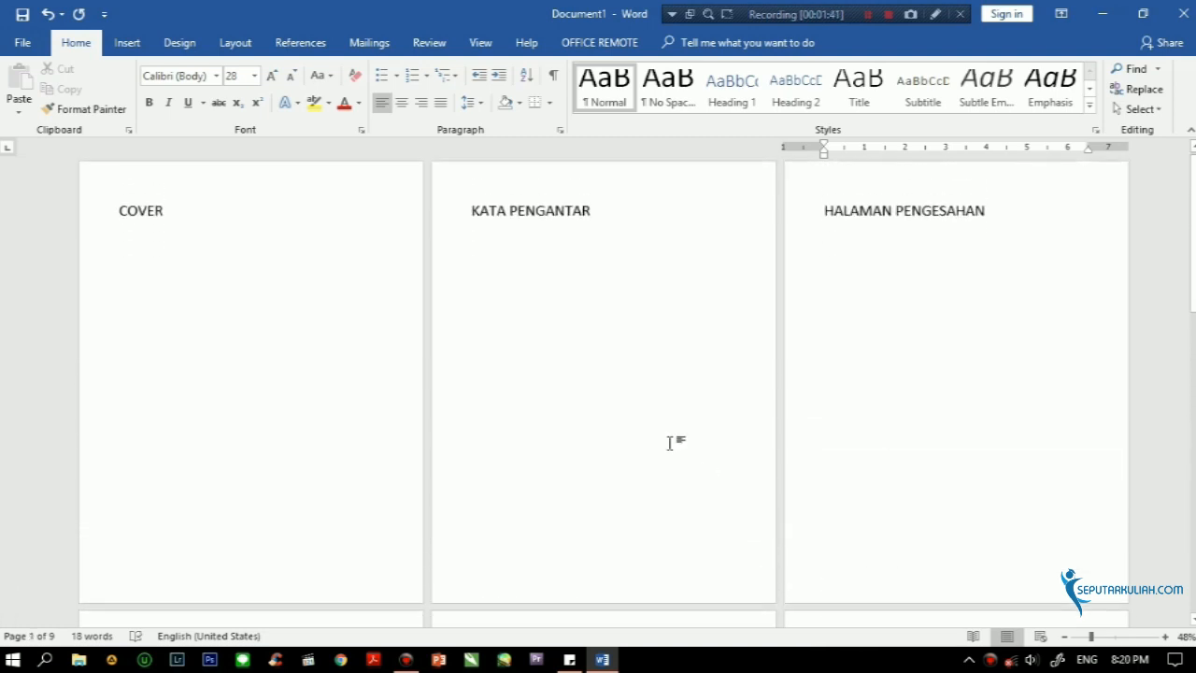
click(205, 216)
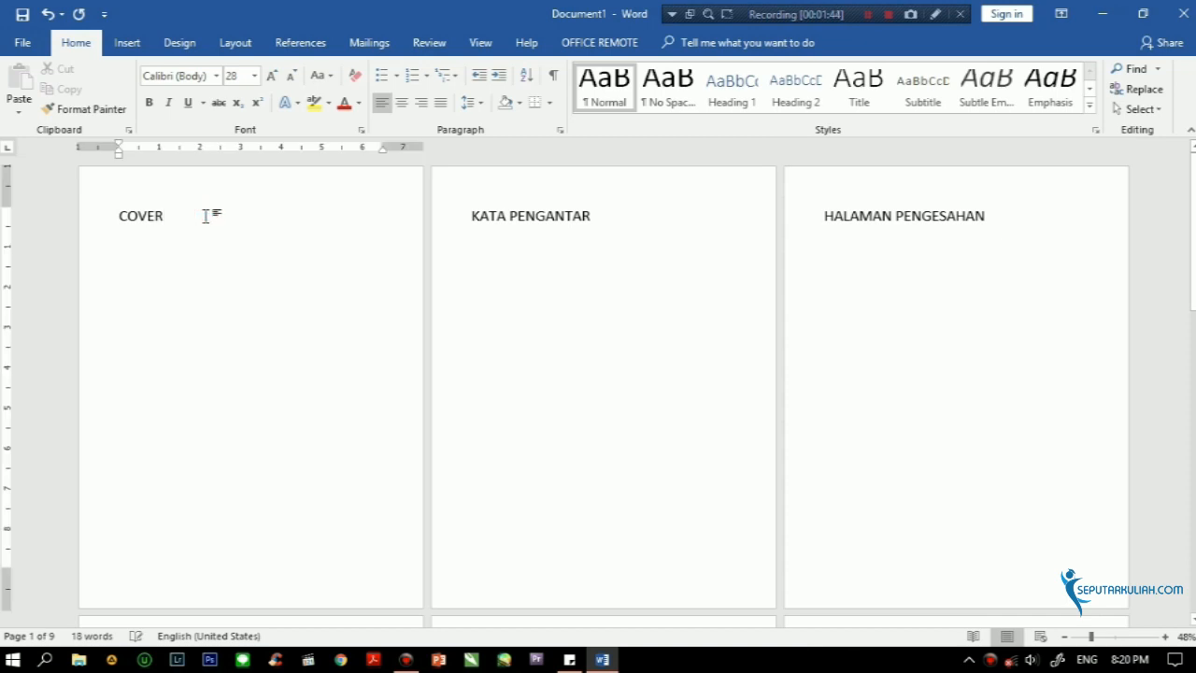
click(128, 42)
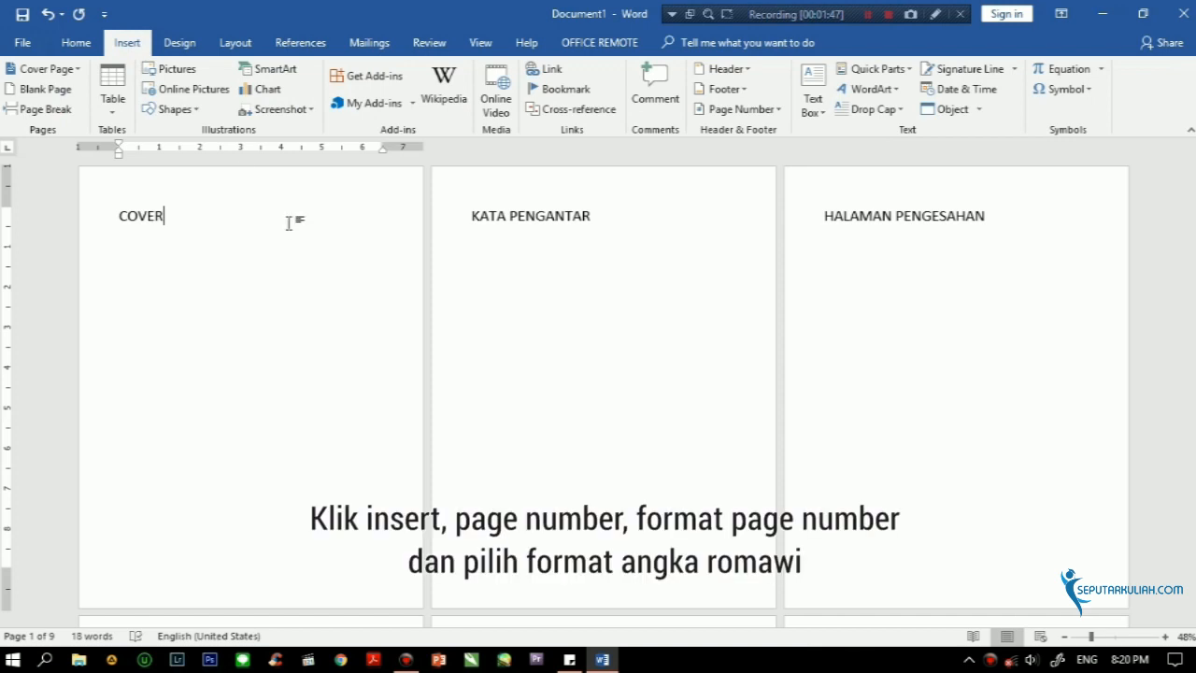
click(738, 109)
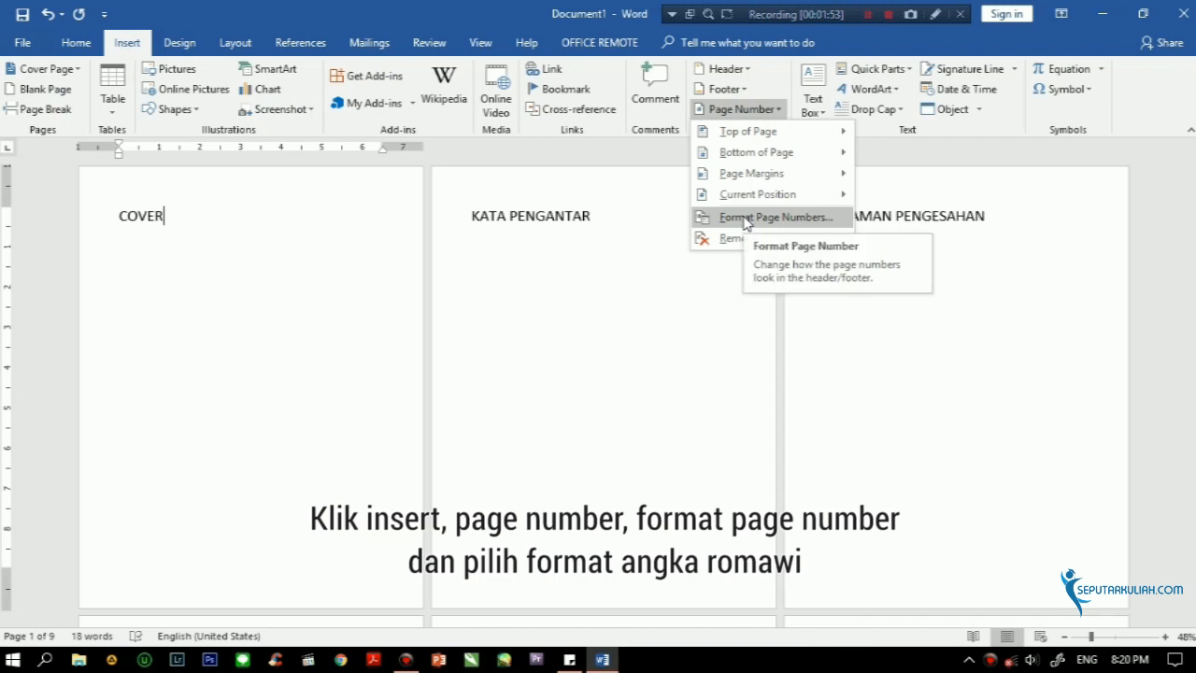
click(745, 217)
click(635, 231)
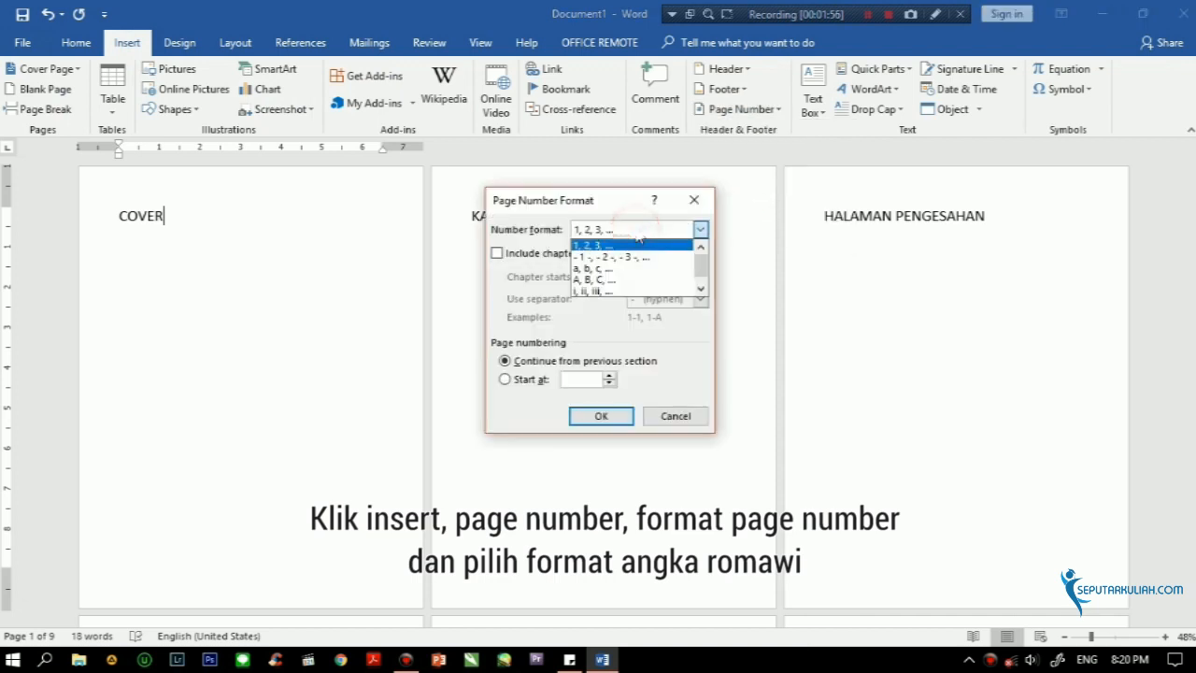
click(589, 292)
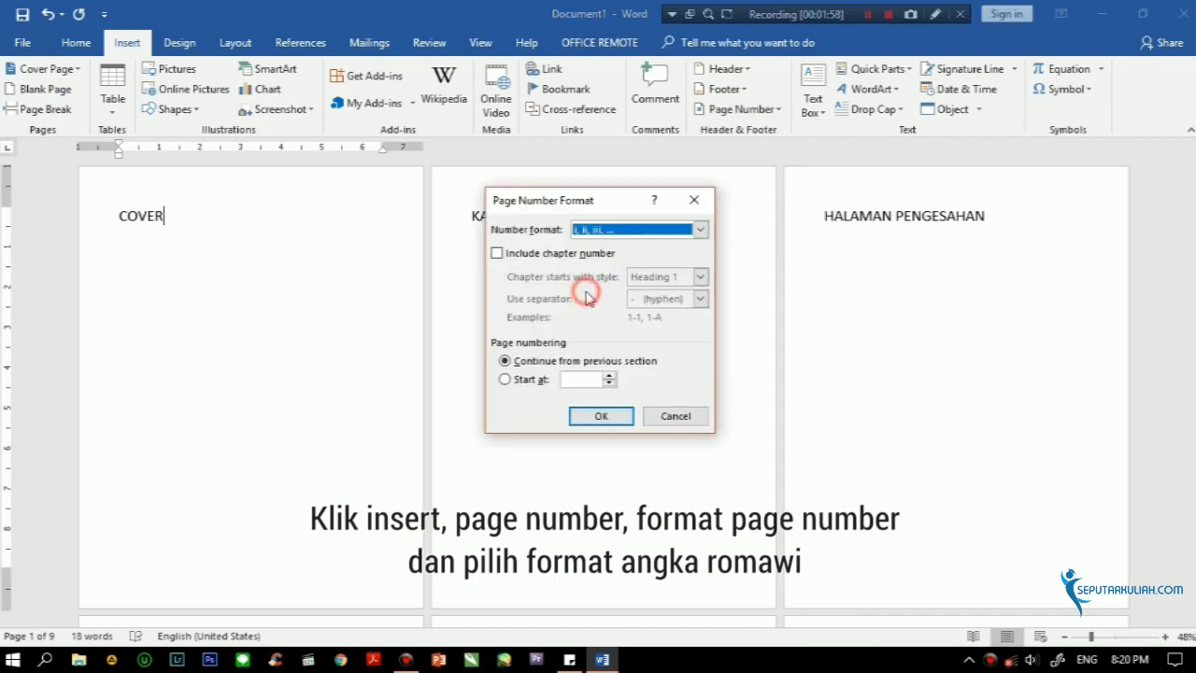
click(600, 416)
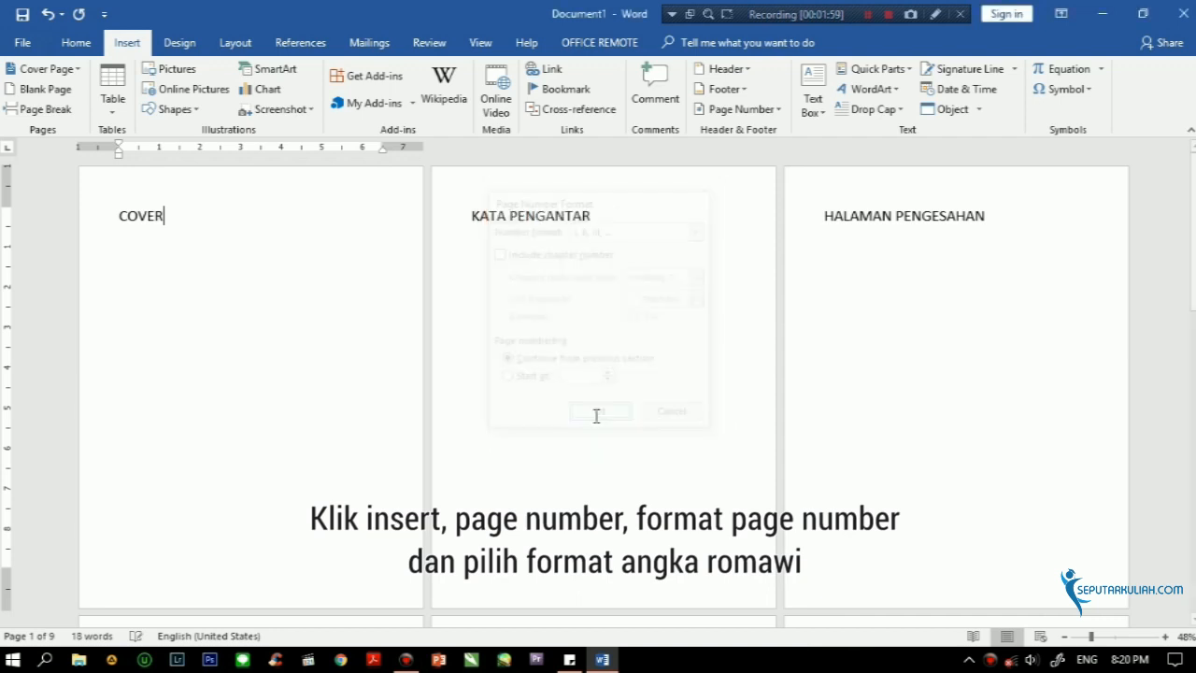
Step: Insert Plain Number 2 page numbers at the bottom of the pages, remove the footer's empty line and return to the body
click(732, 110)
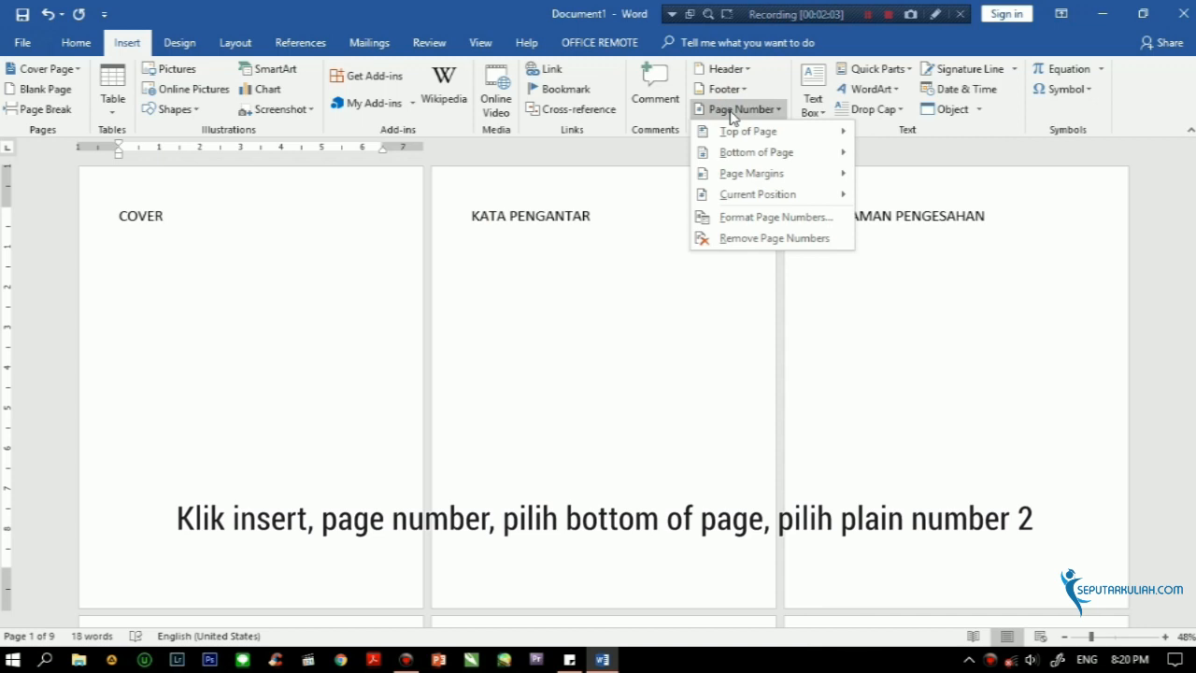
click(746, 152)
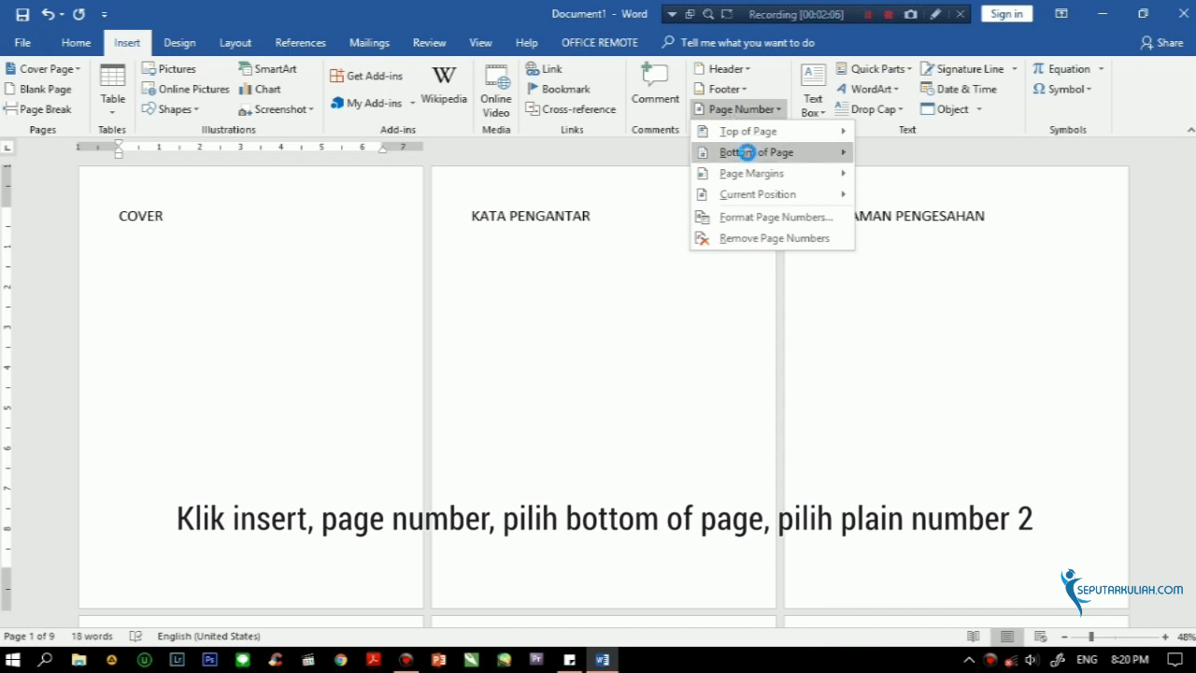
click(747, 152)
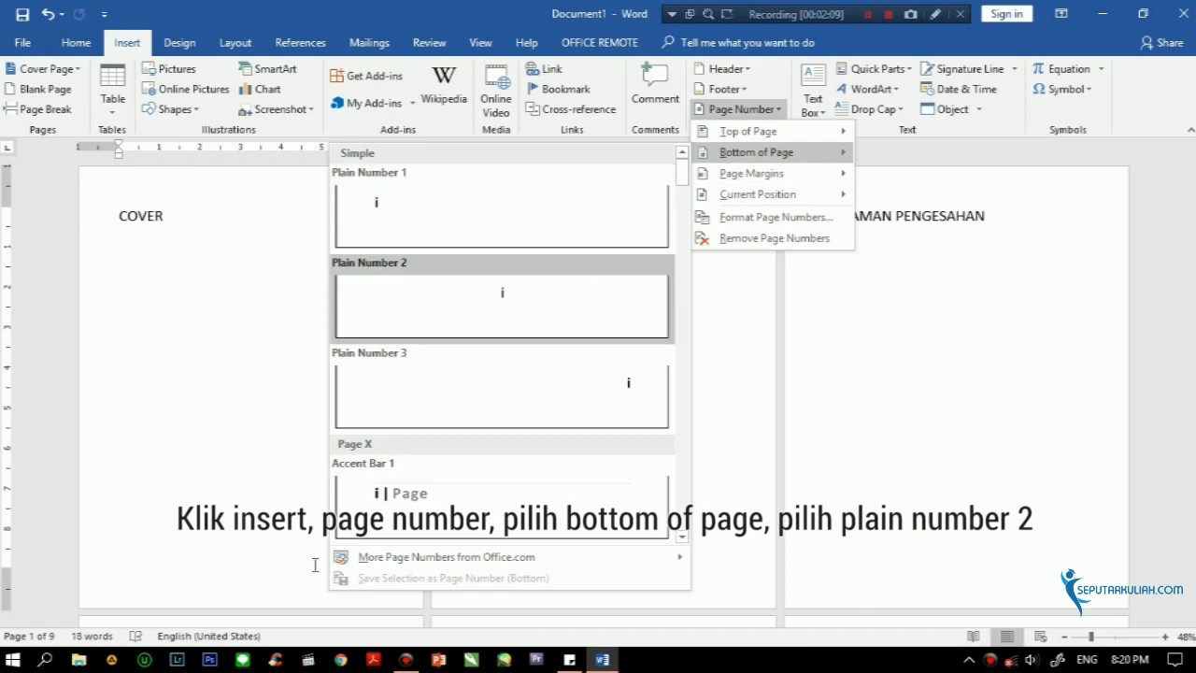
click(289, 583)
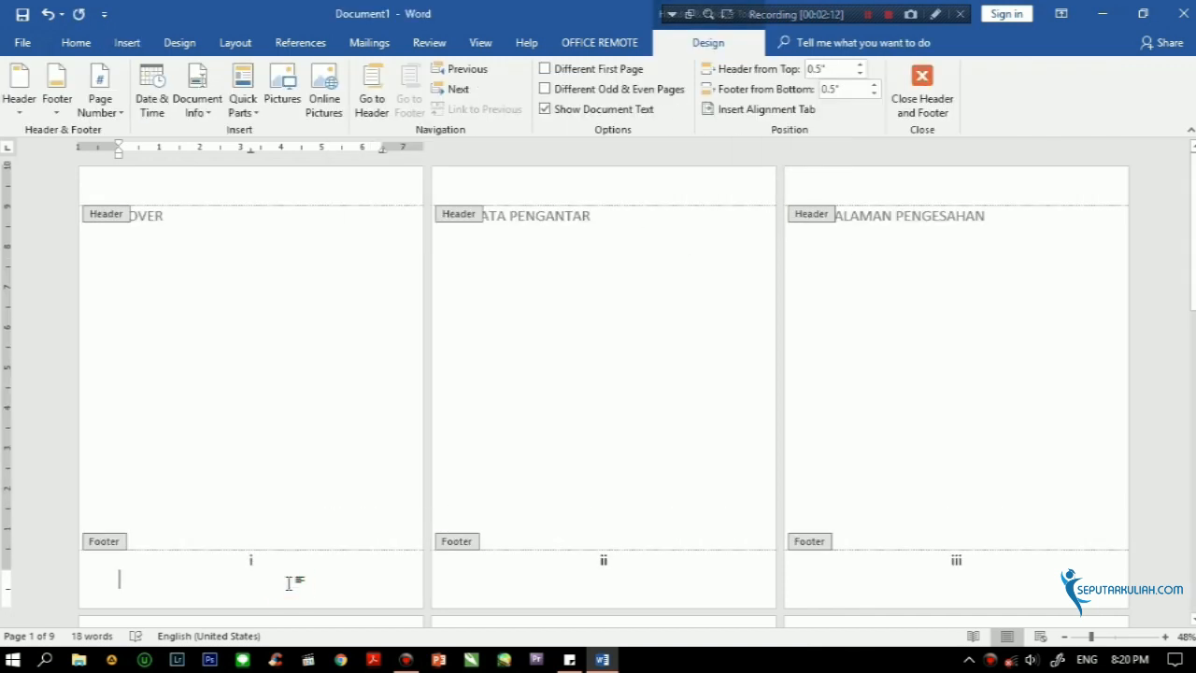
key(BackSpace)
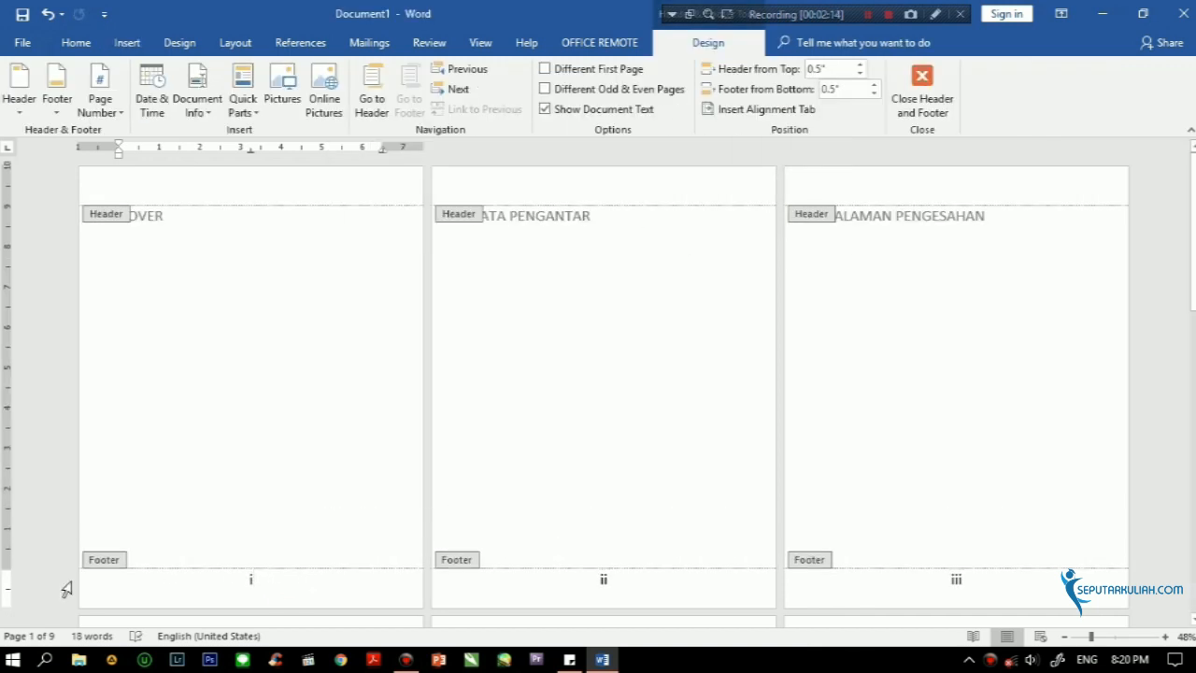
double_click(290, 449)
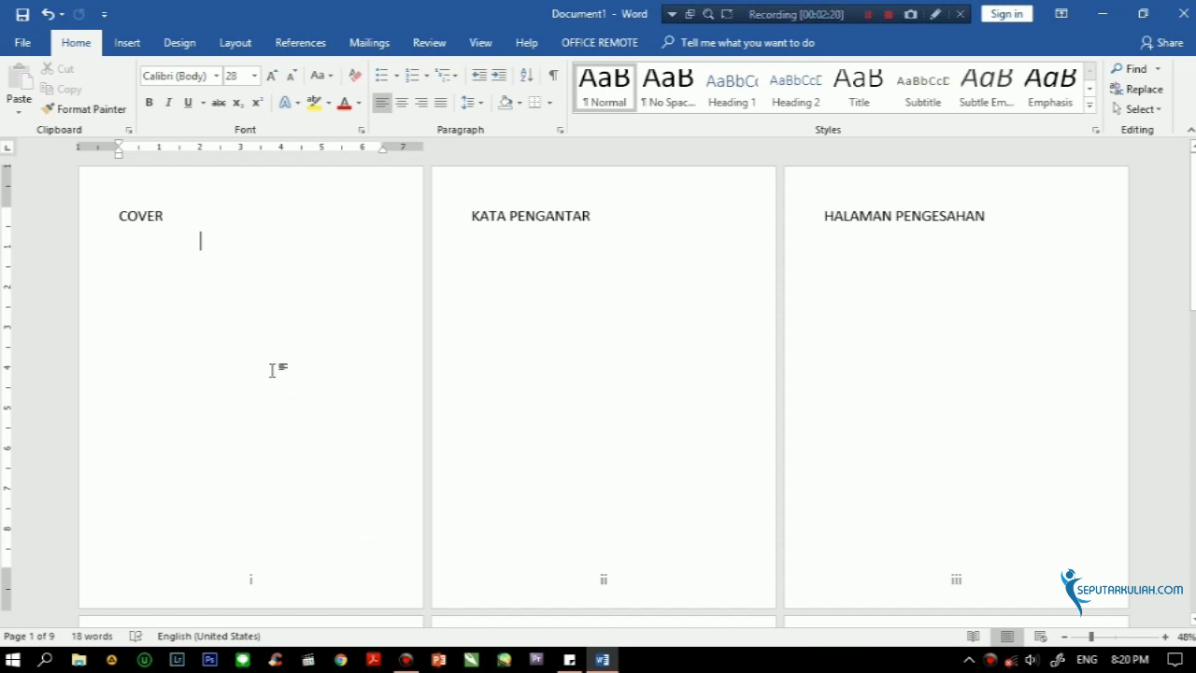
Step: Hide the page number on the COVER page by giving it a different first page footer, and return to the body
double_click(261, 579)
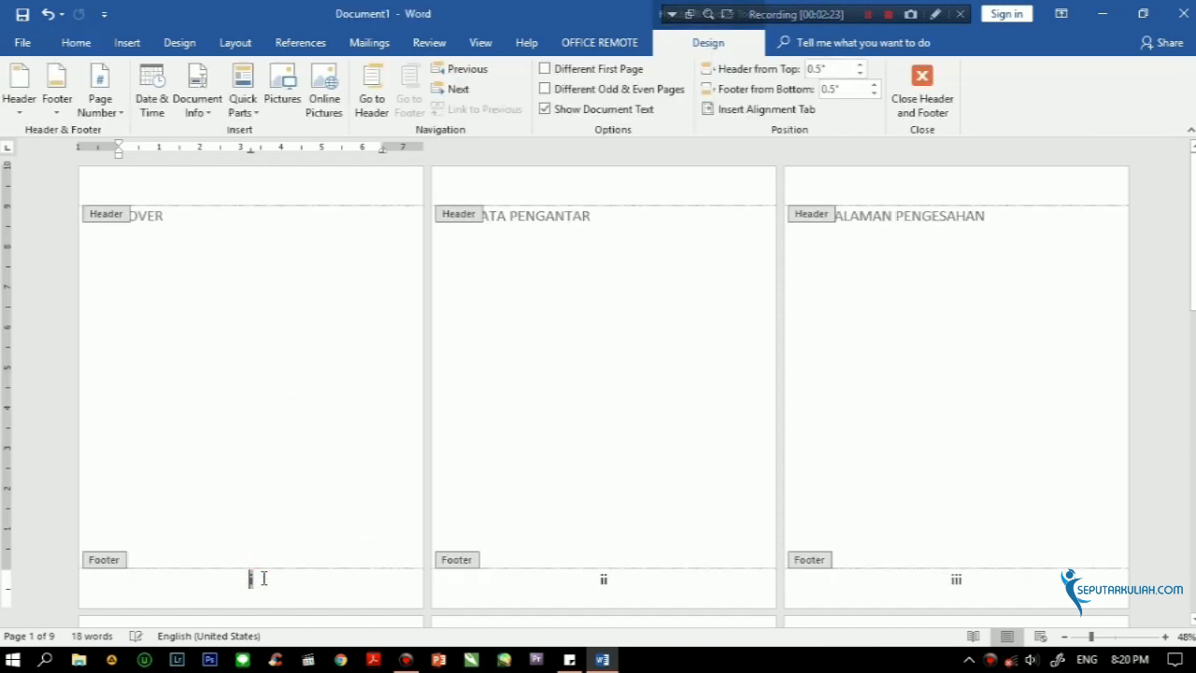
click(546, 69)
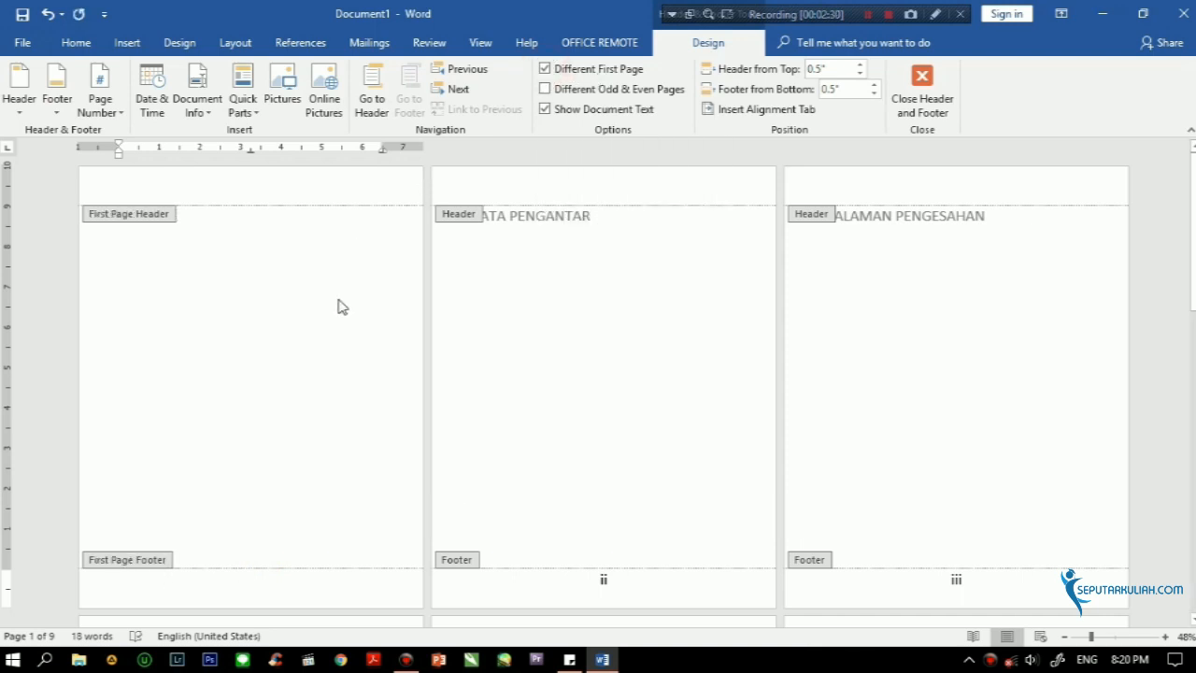
click(298, 305)
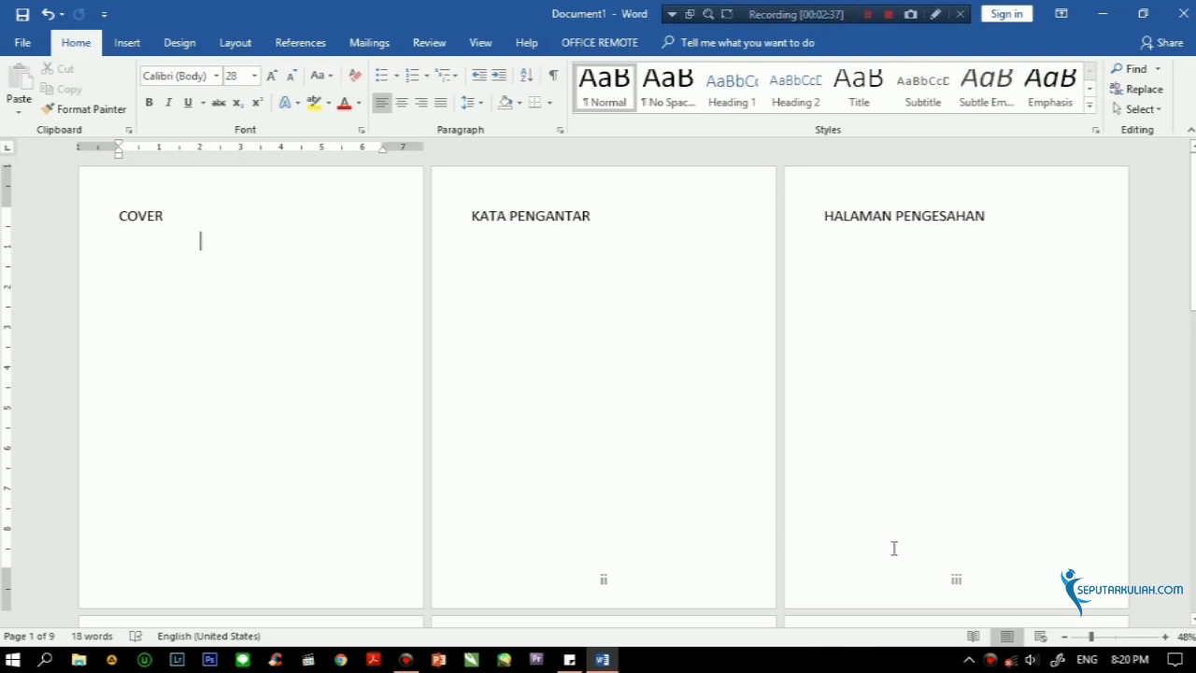
Step: Look through the footers of the front matter and the BAB I and BAB II pages to check their page numbers
scroll(652, 340, down, 2)
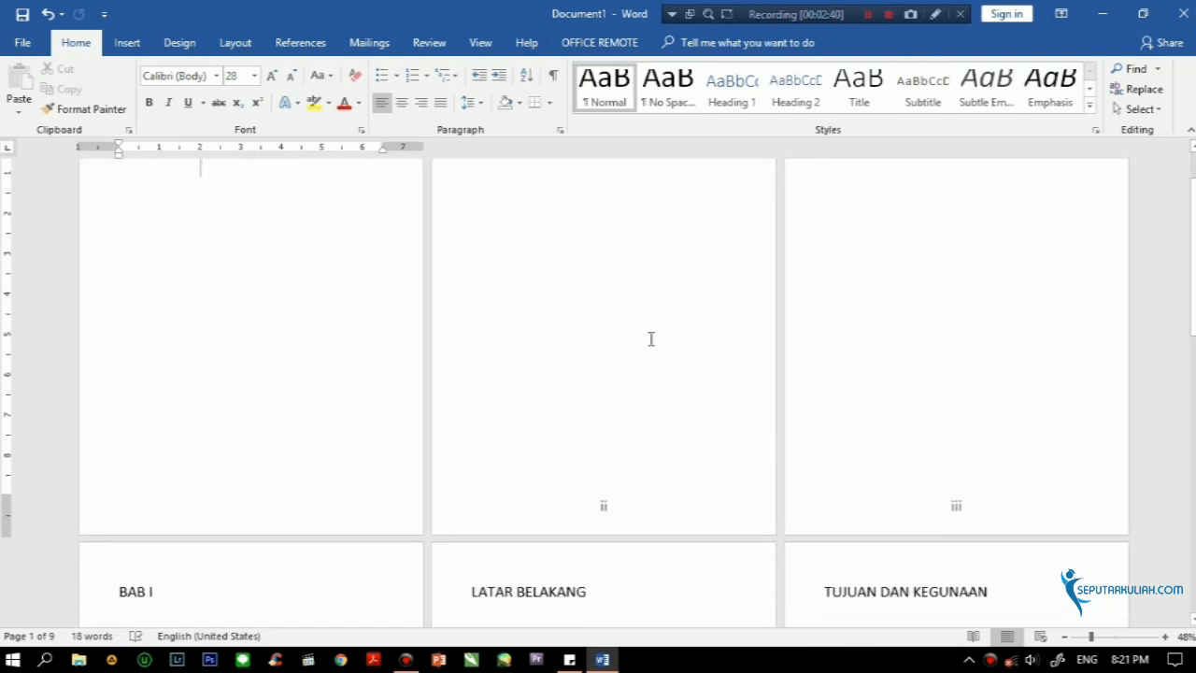
scroll(651, 339, down, 9)
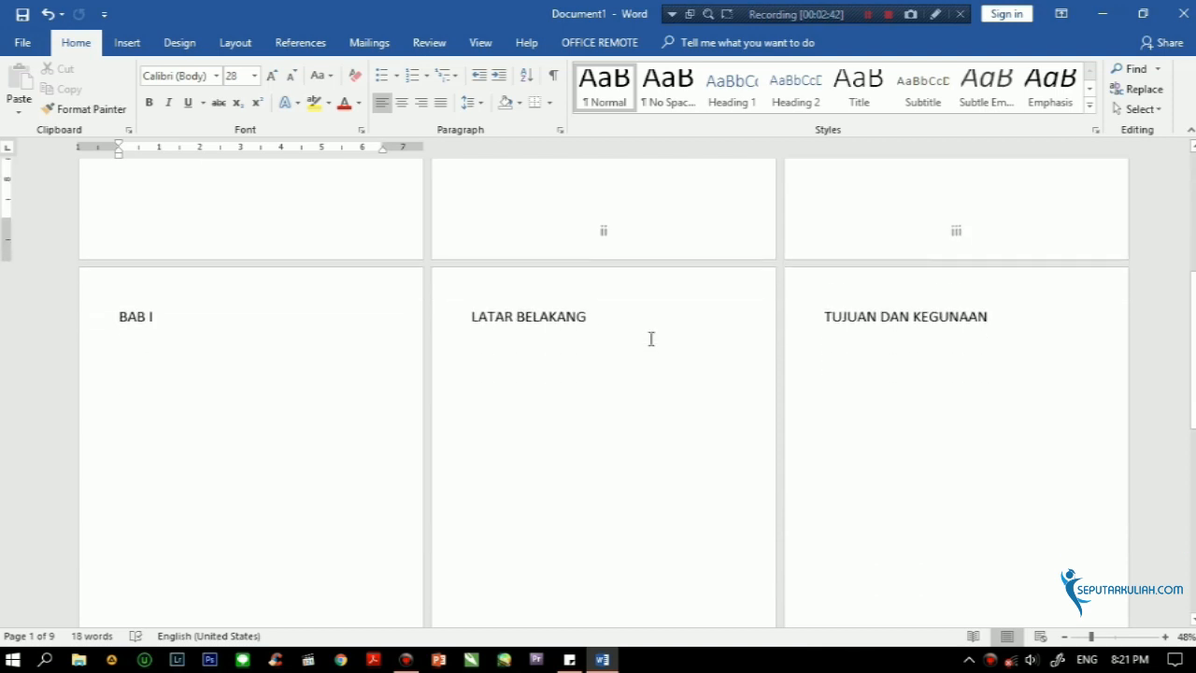
scroll(780, 561, down, 1)
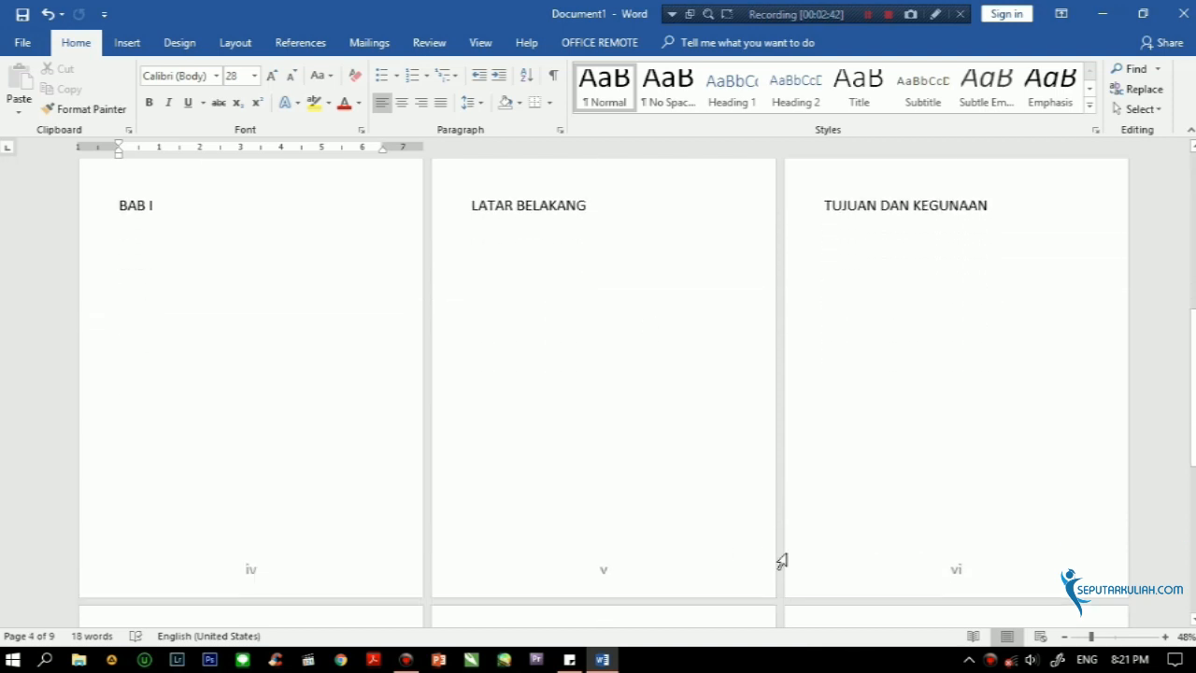
scroll(462, 464, down, 2)
scroll(462, 465, down, 9)
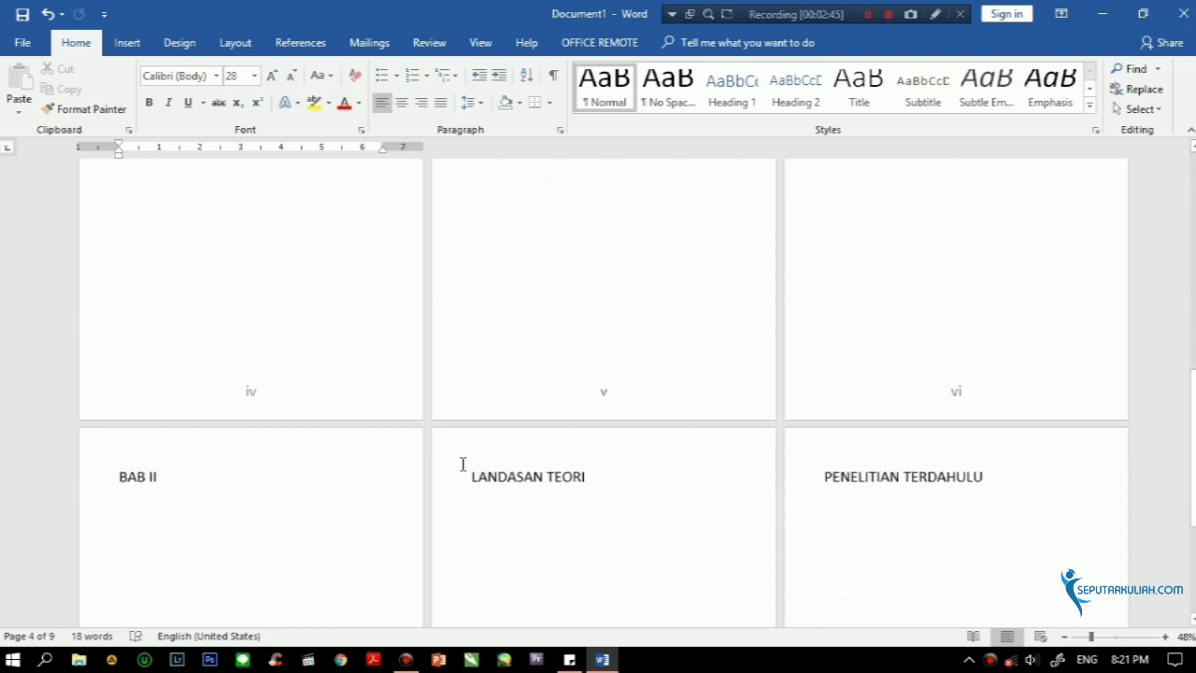
scroll(463, 462, up, 6)
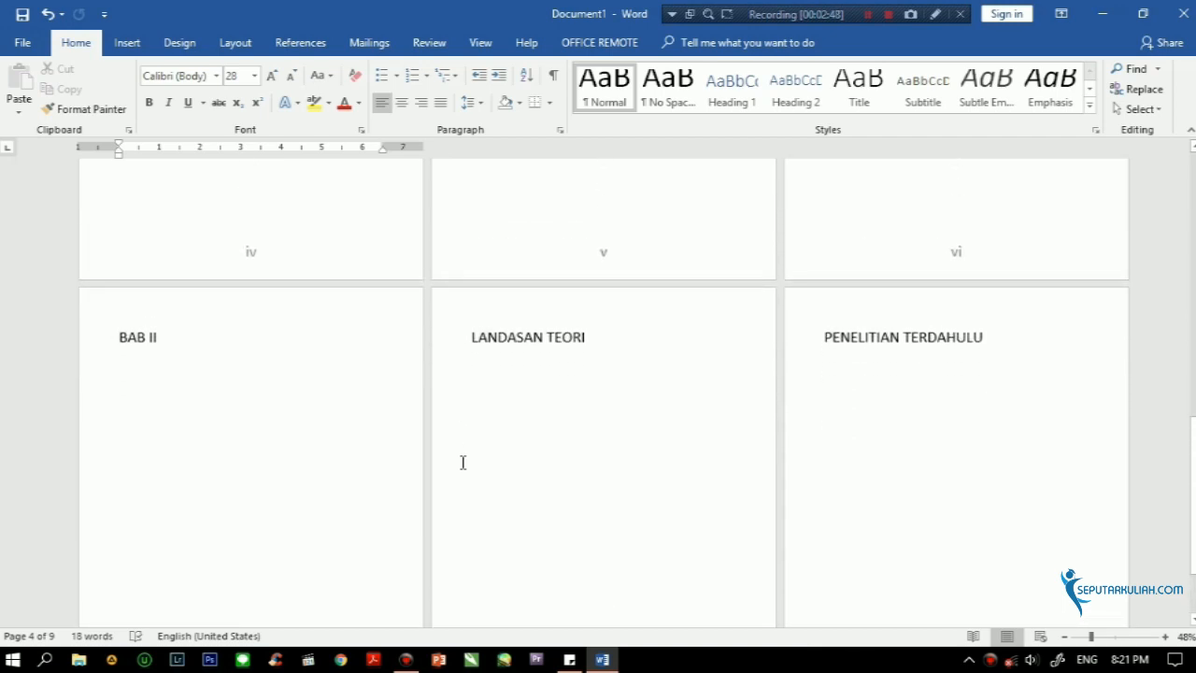
scroll(187, 296, up, 18)
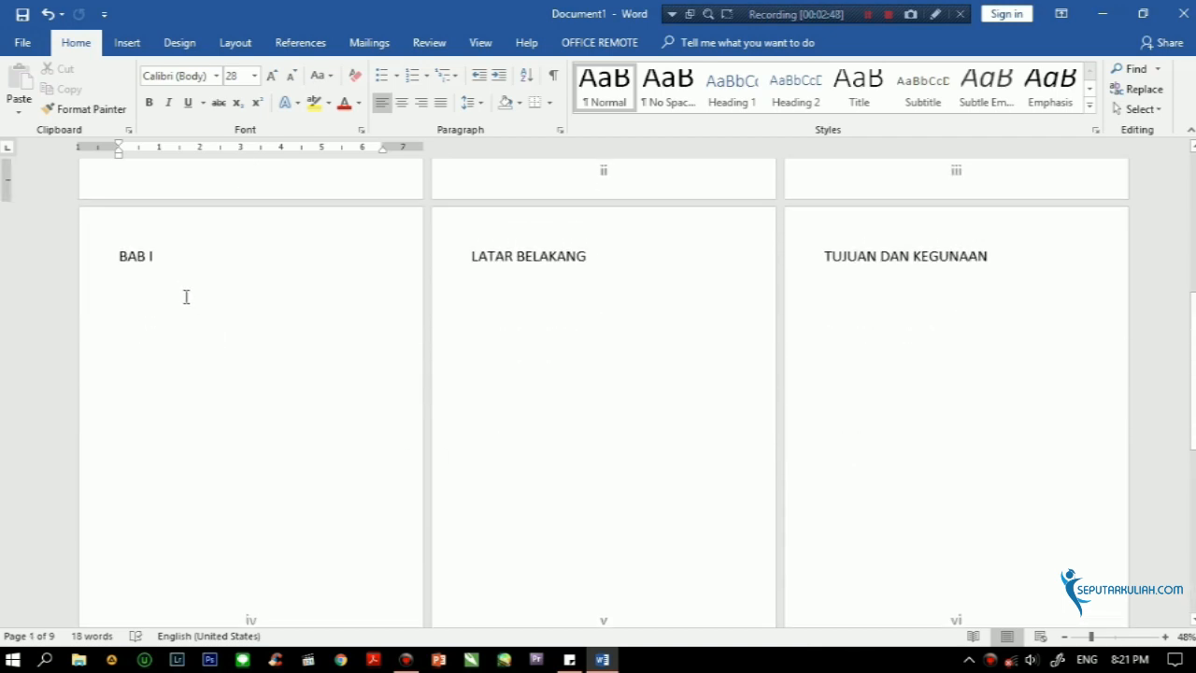
scroll(638, 315, up, 3)
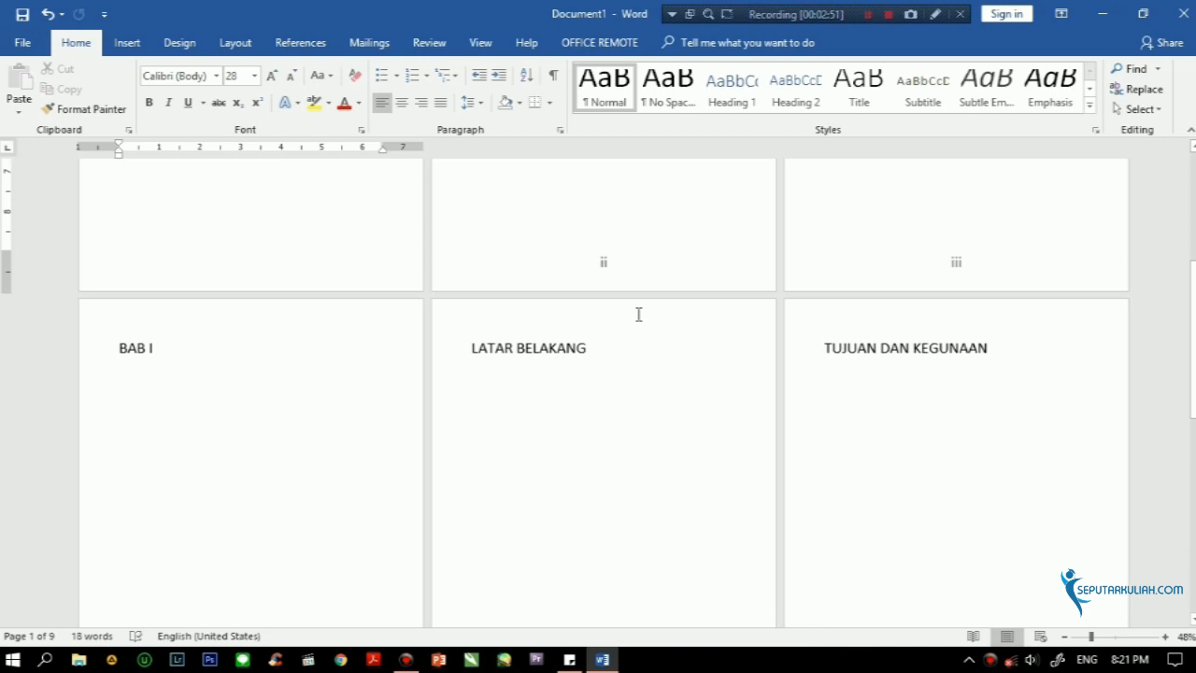
Step: Insert a Next Page section break at the end of the HALAMAN PENGESAHAN page
scroll(638, 315, up, 8)
click(992, 215)
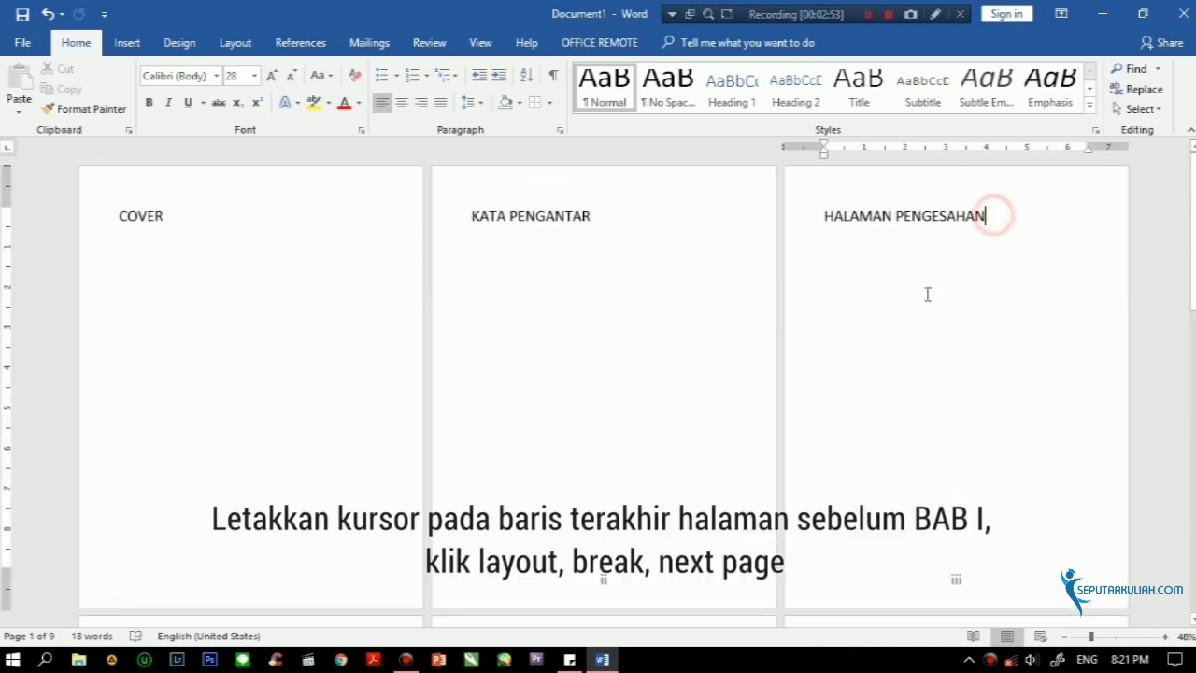
click(238, 45)
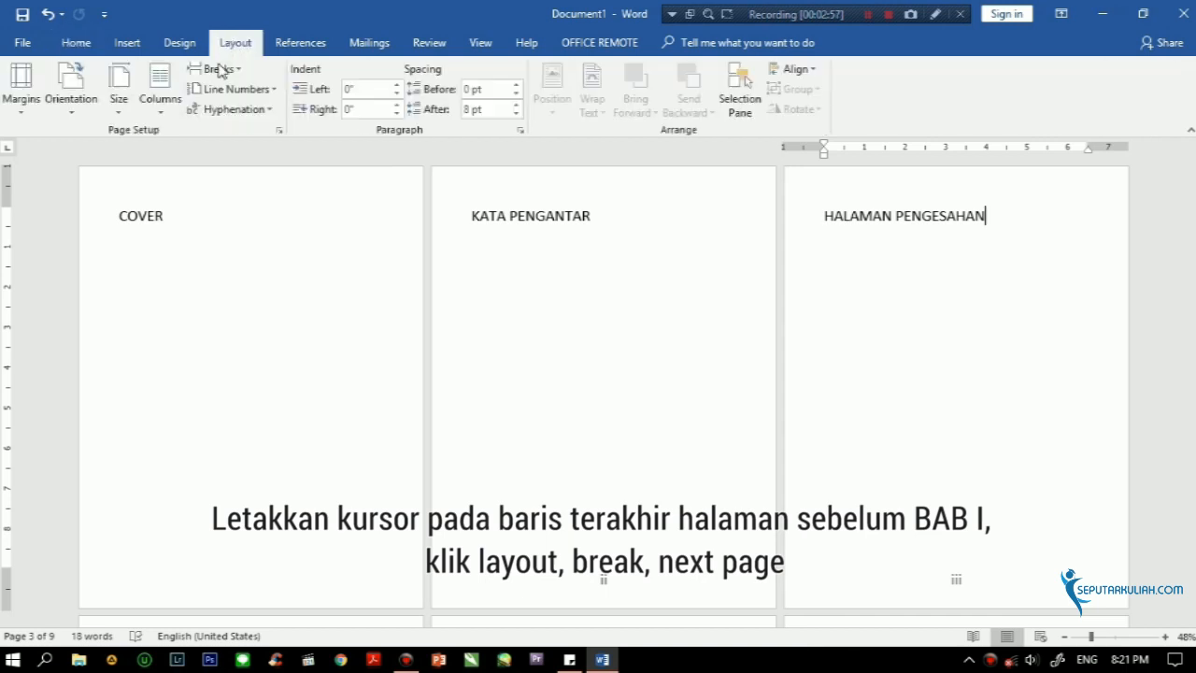
click(221, 71)
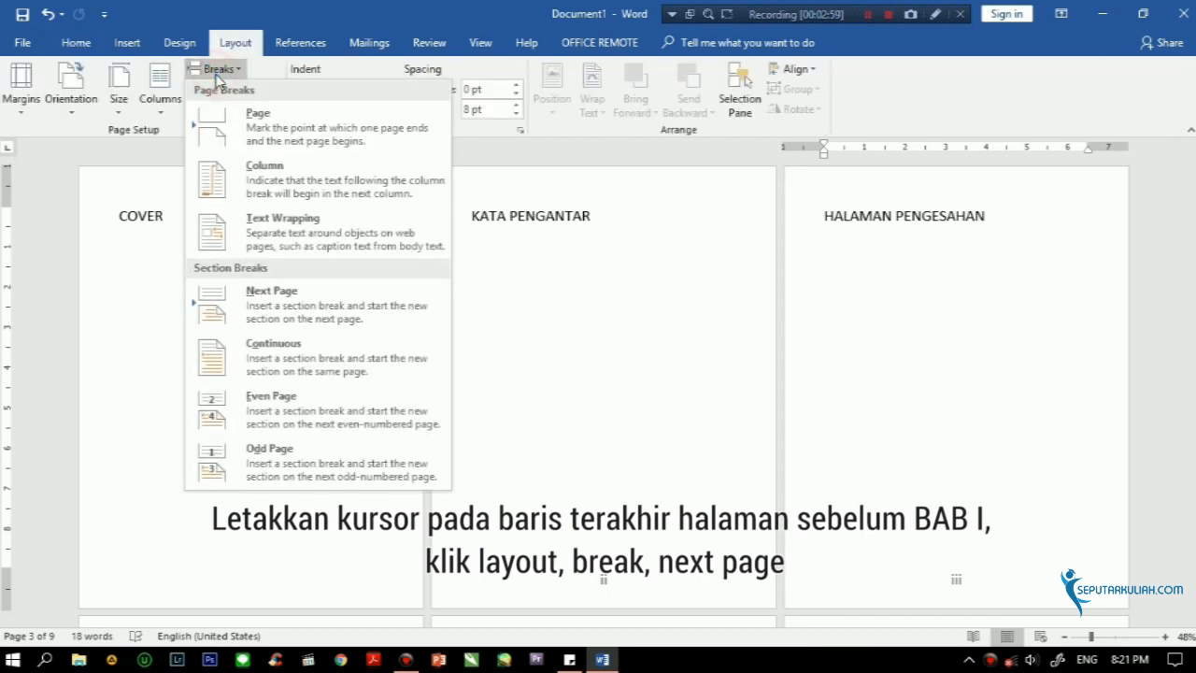
click(294, 295)
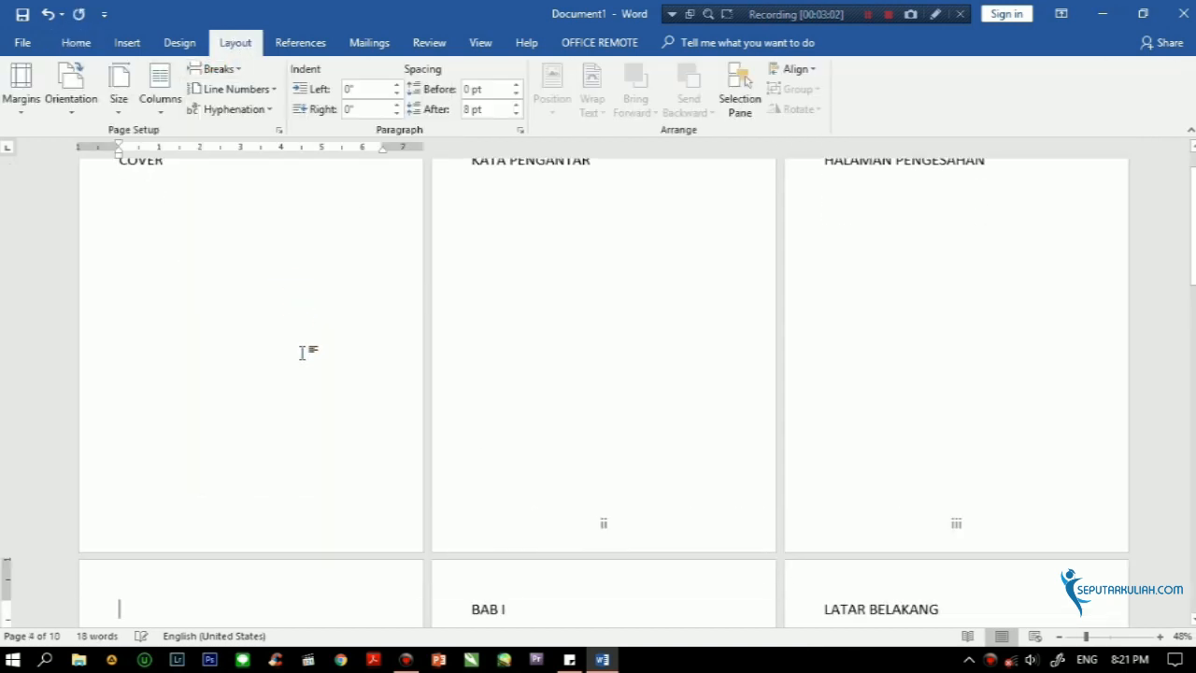
Step: Delete the extra blank page before BAB I so the BAB I heading starts the new section
scroll(302, 350, down, 3)
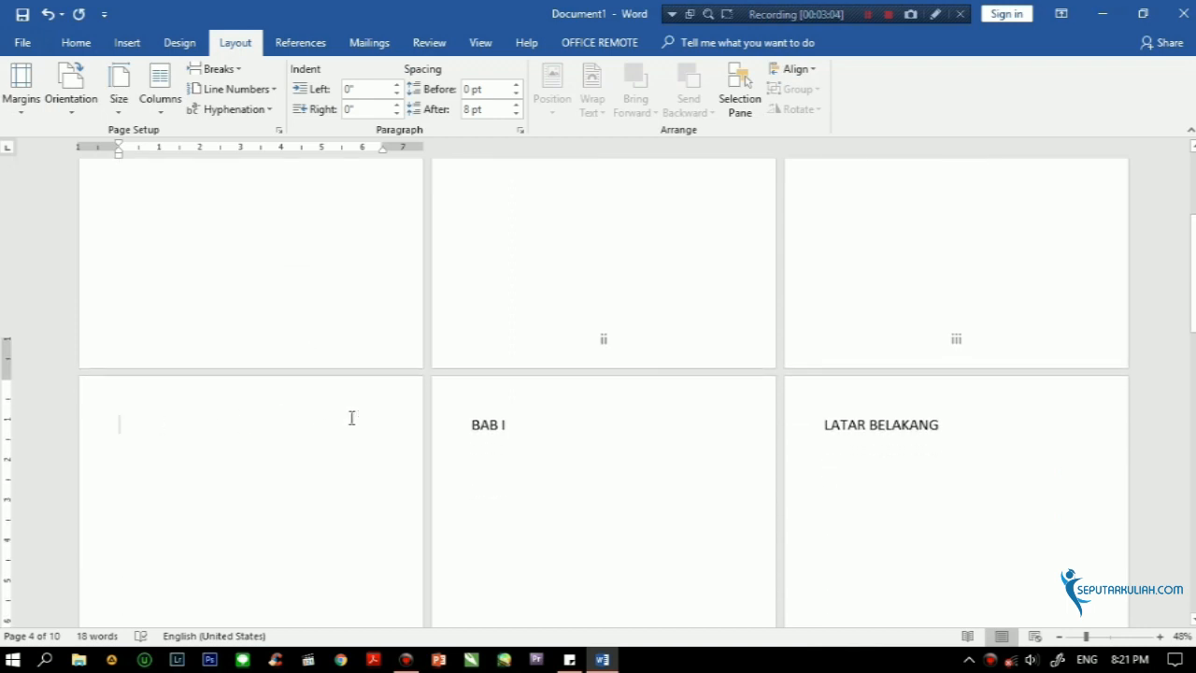
scroll(352, 418, down, 3)
scroll(254, 365, down, 1)
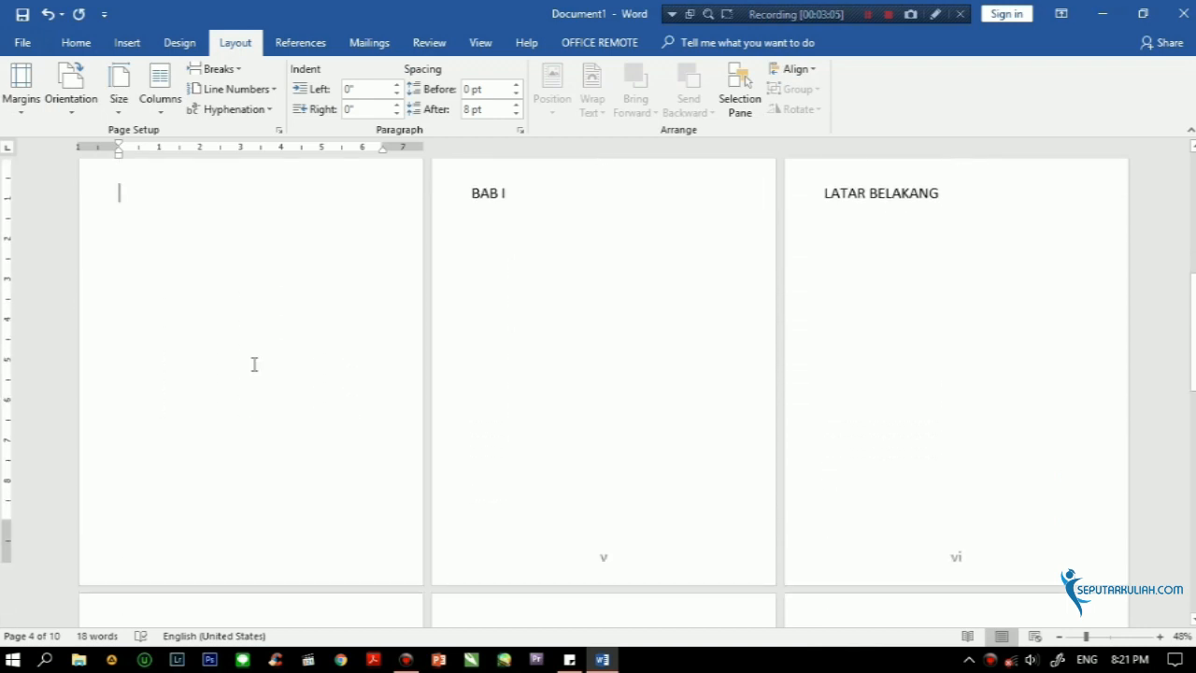
scroll(184, 342, up, 3)
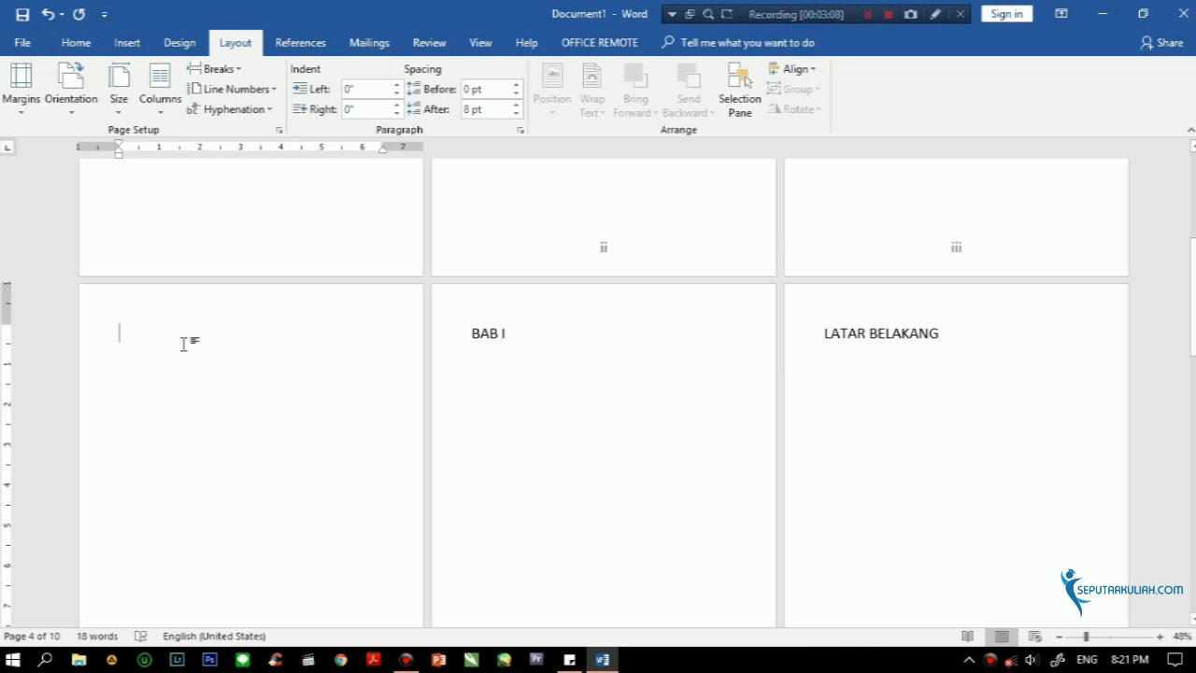
key(Delete)
key(Delete)
key(Delete)
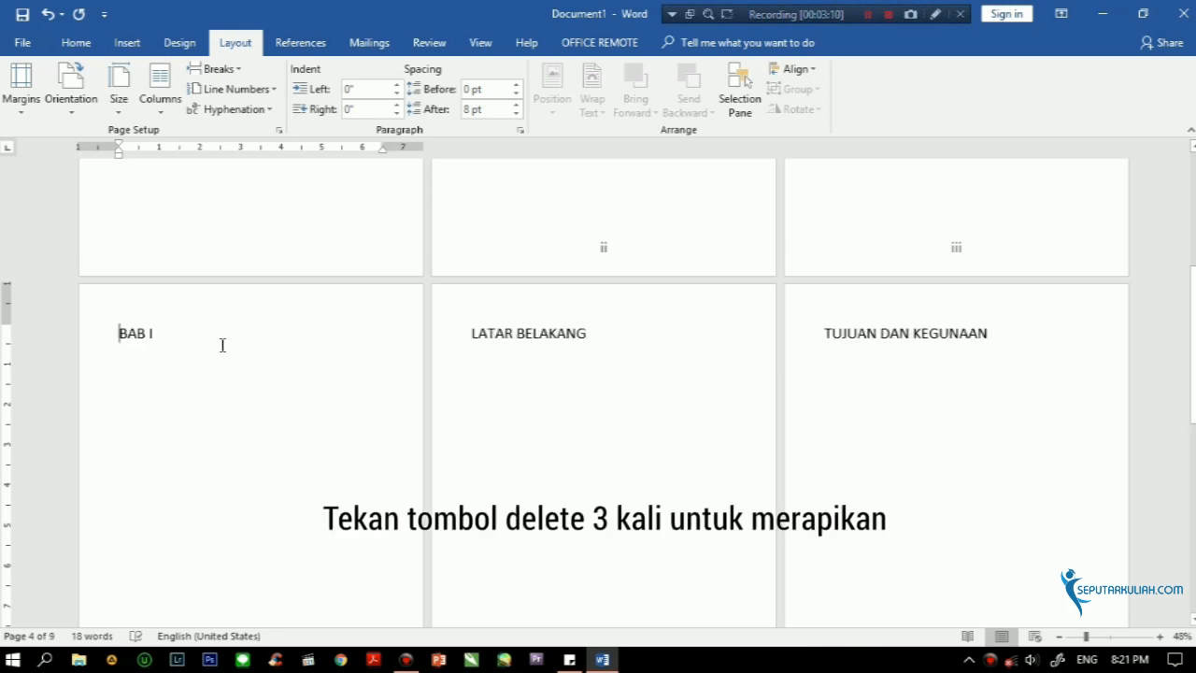
Step: Open the footer of the BAB I page and turn off Different First Page for this section
scroll(223, 345, down, 2)
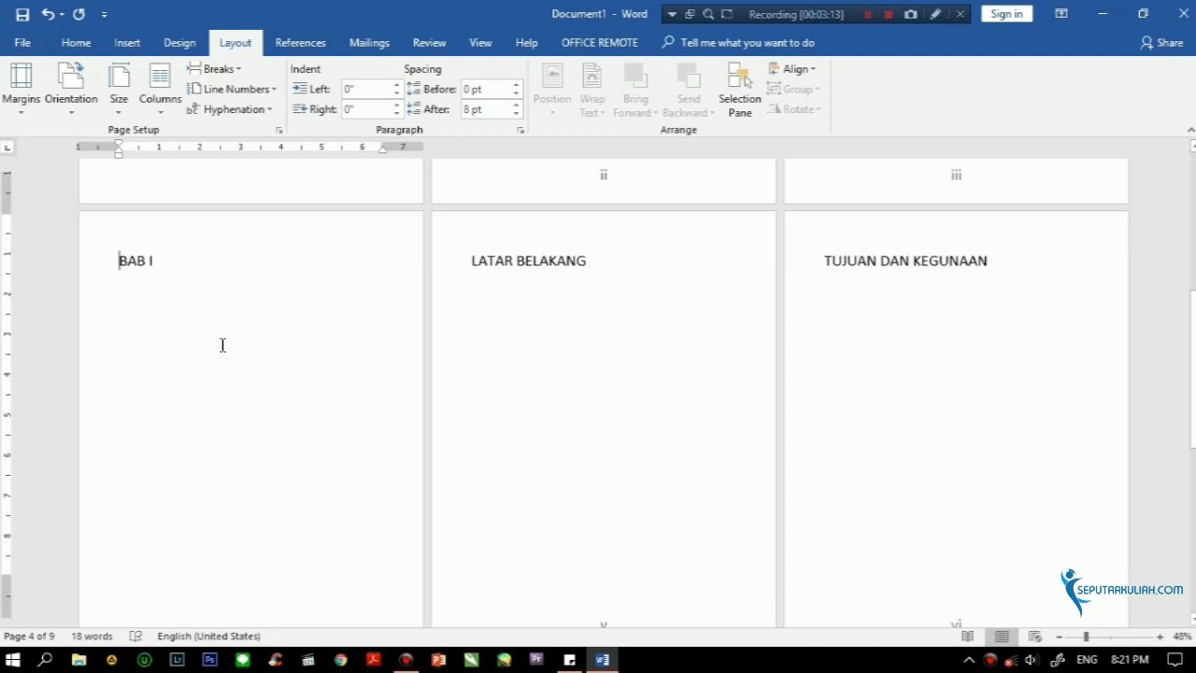
scroll(222, 344, up, 1)
scroll(294, 352, down, 2)
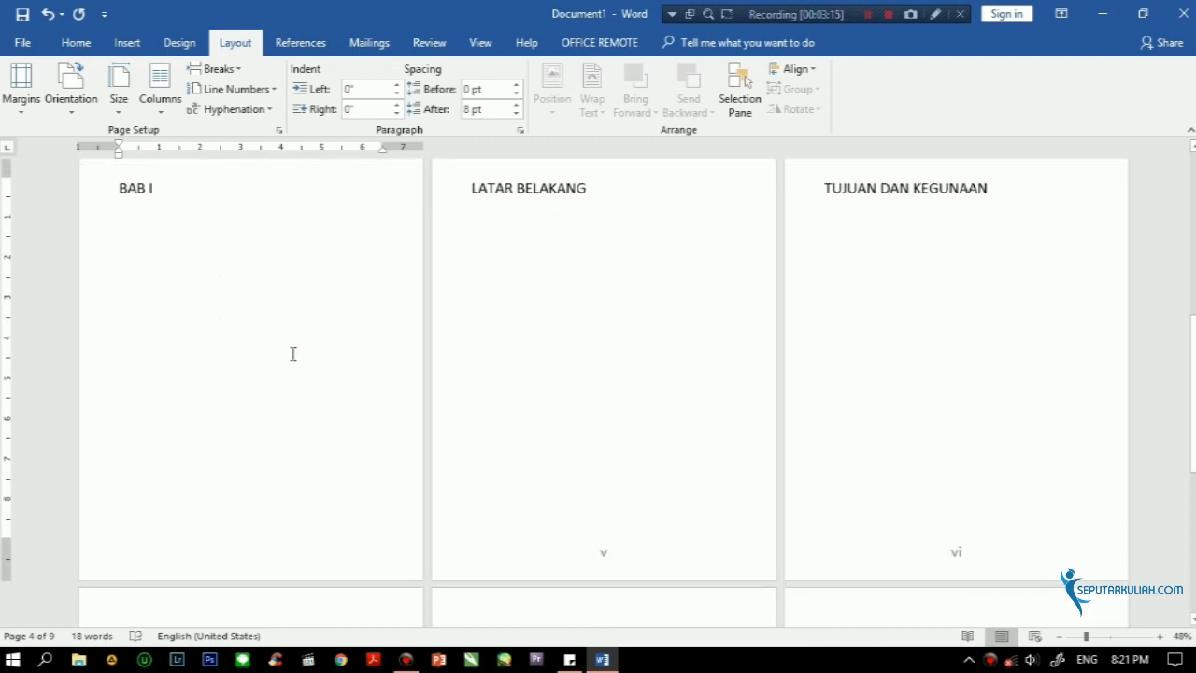
scroll(222, 499, down, 2)
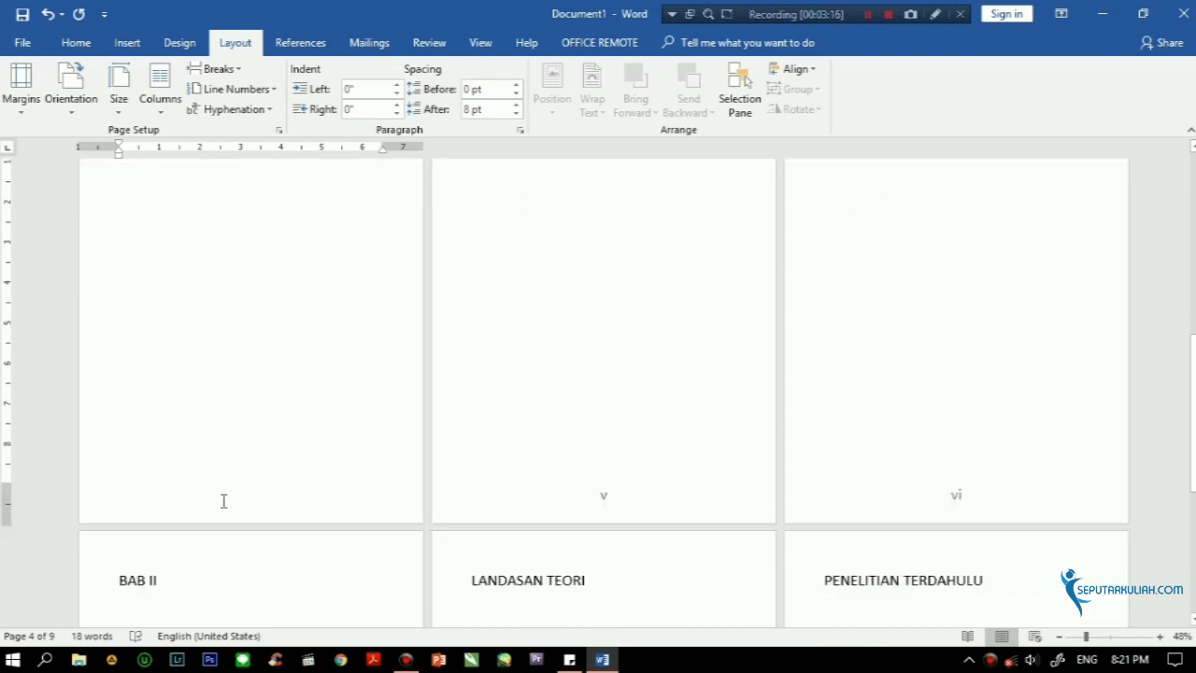
click(319, 502)
double_click(318, 503)
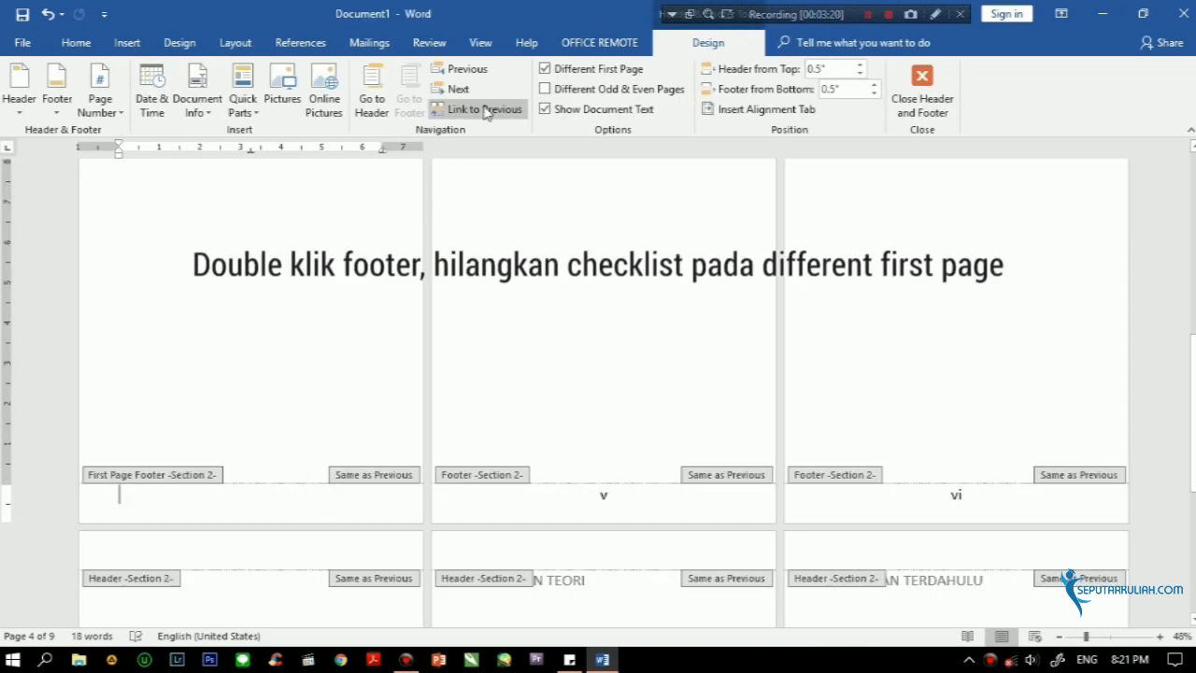
click(544, 70)
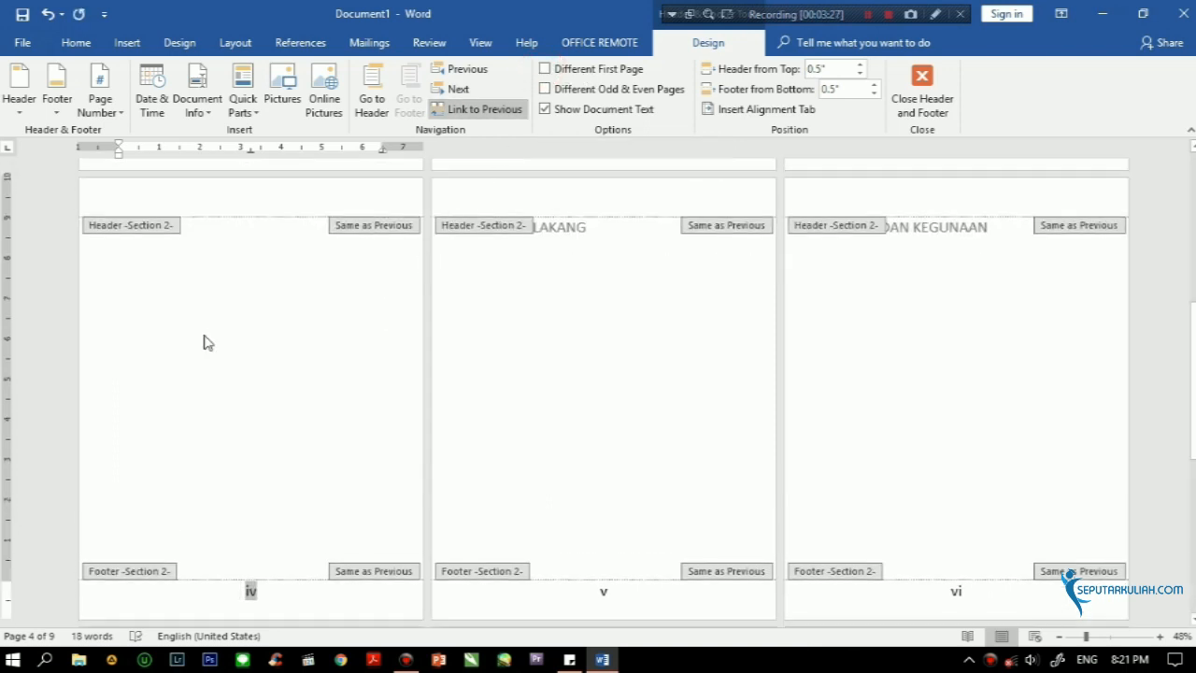
Step: Set the page number format of the section starting at BAB I to Arabic numerals (1, 2, 3, ...)
scroll(215, 373, down, 2)
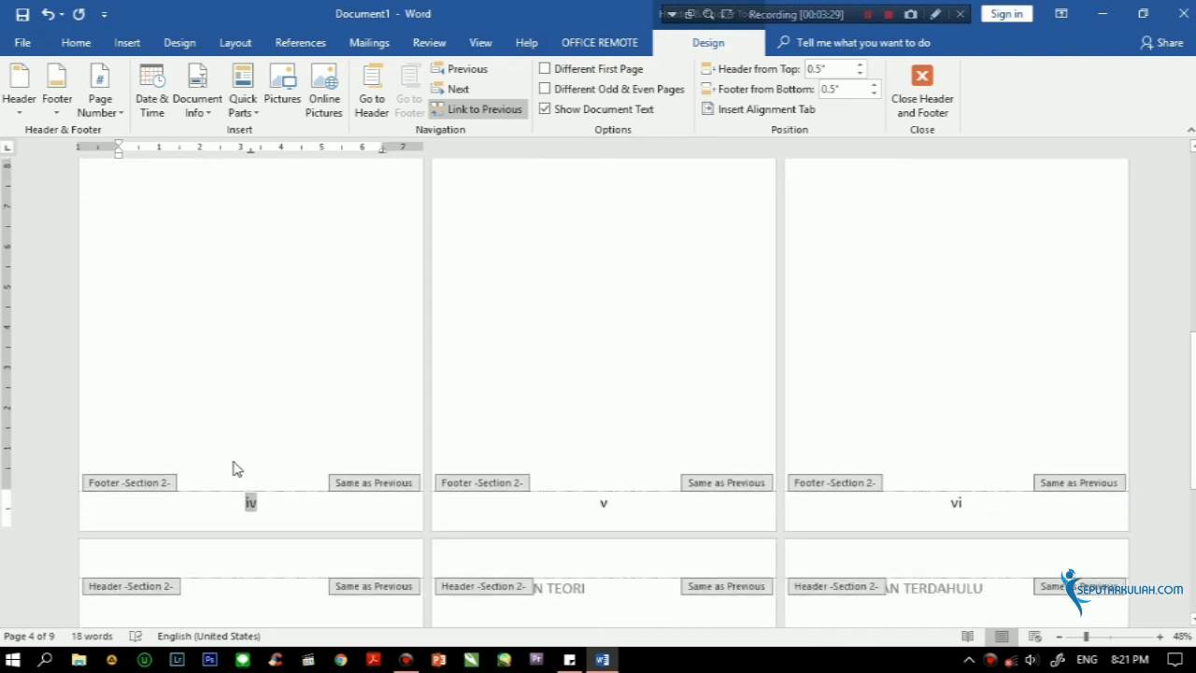
scroll(234, 469, up, 2)
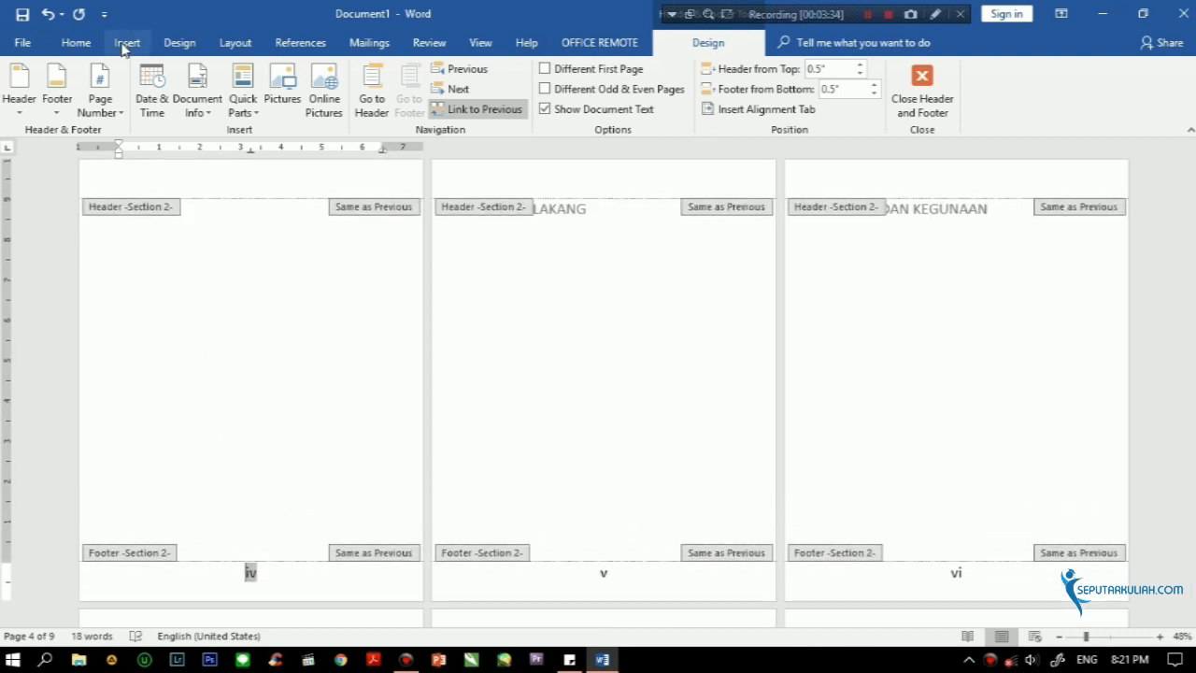
click(122, 44)
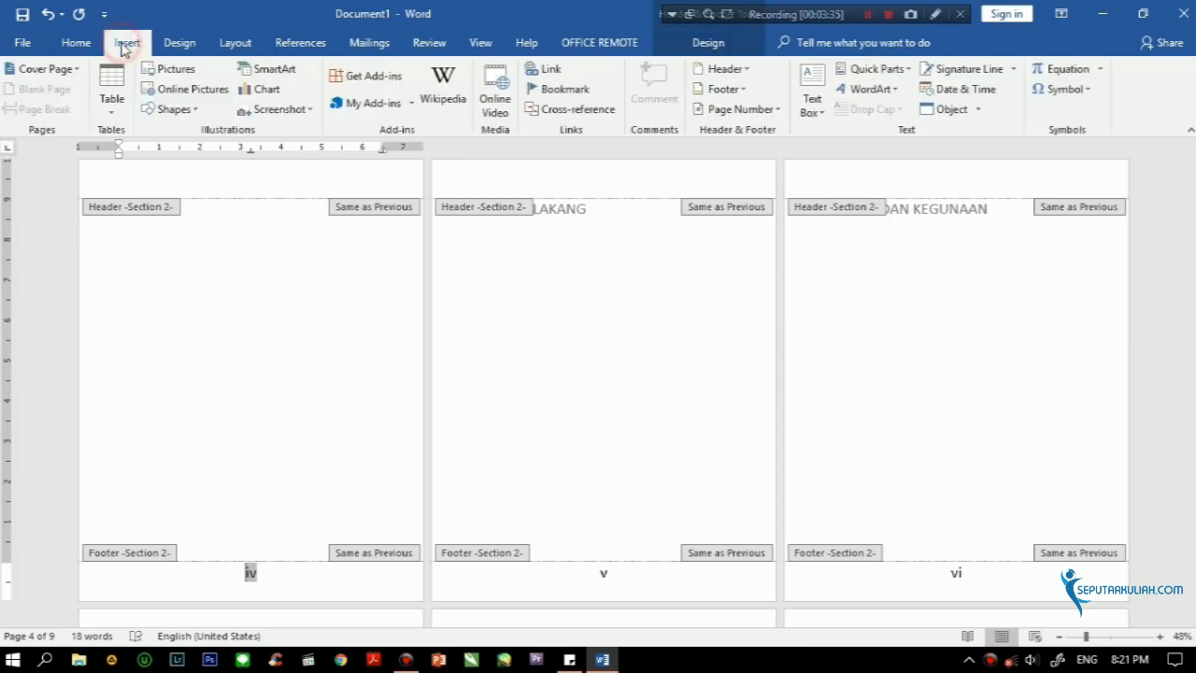
click(744, 108)
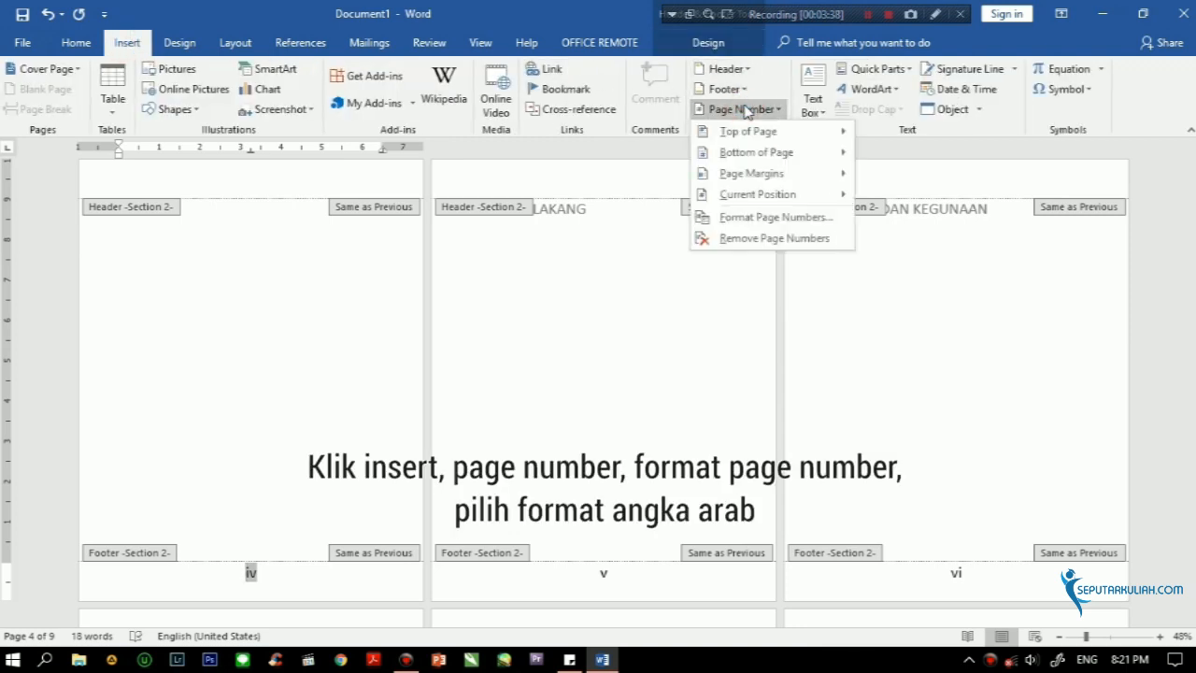
click(753, 217)
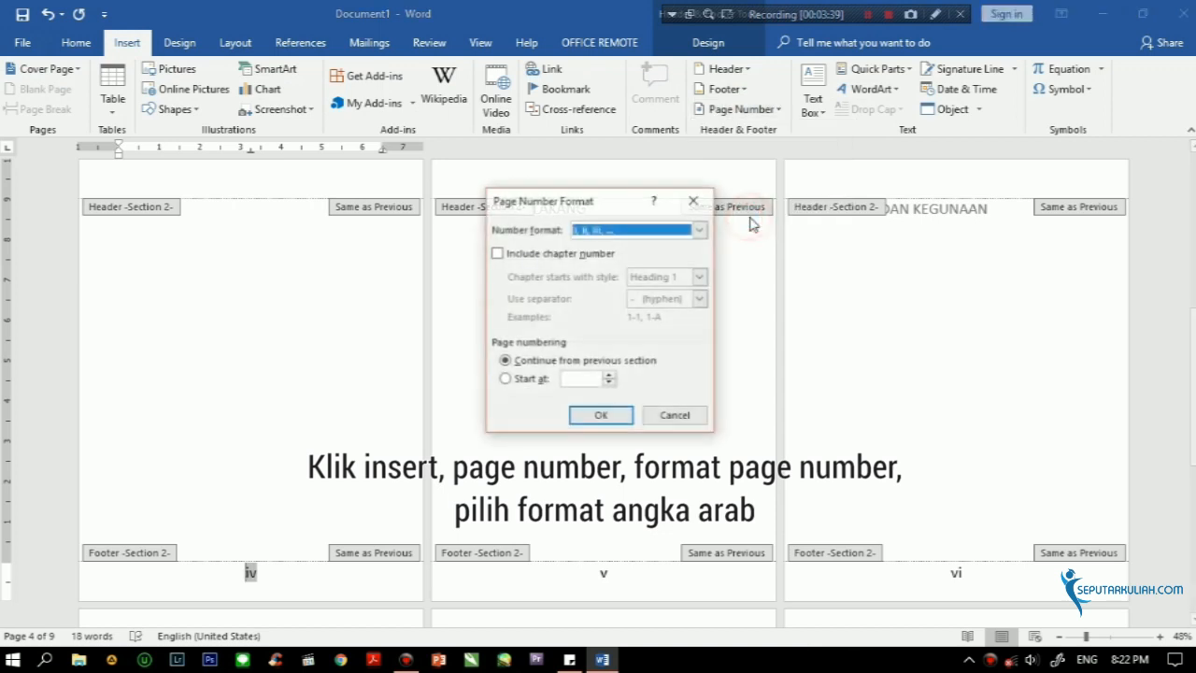
click(629, 232)
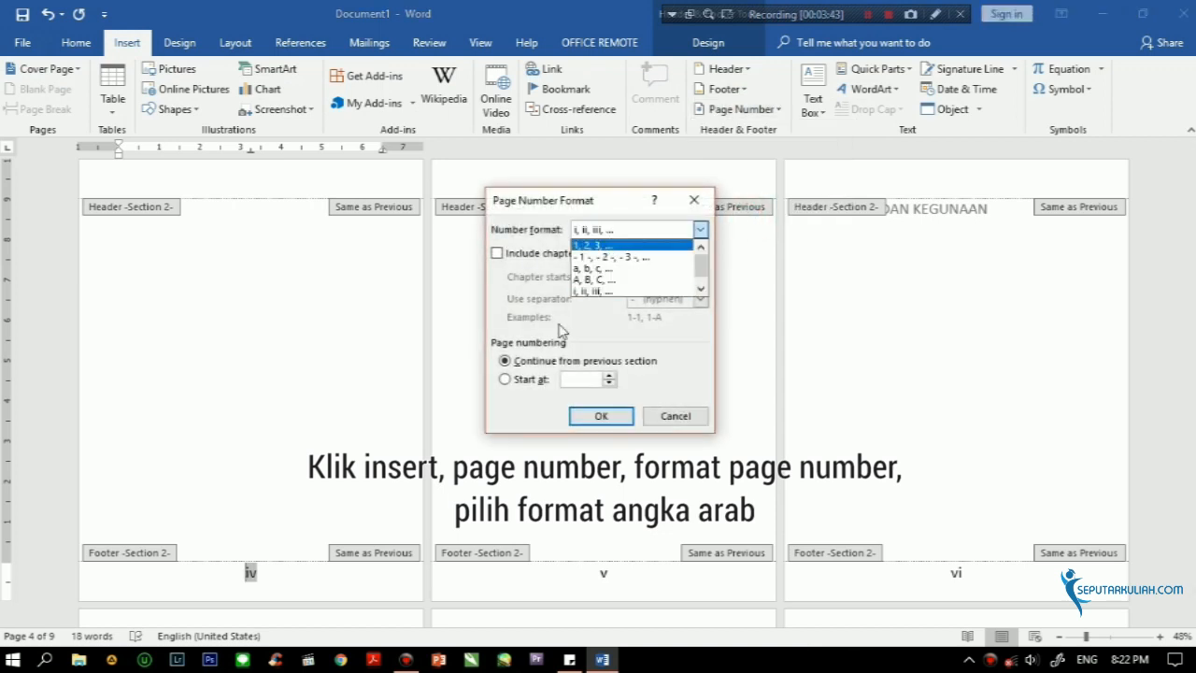
click(622, 421)
click(623, 425)
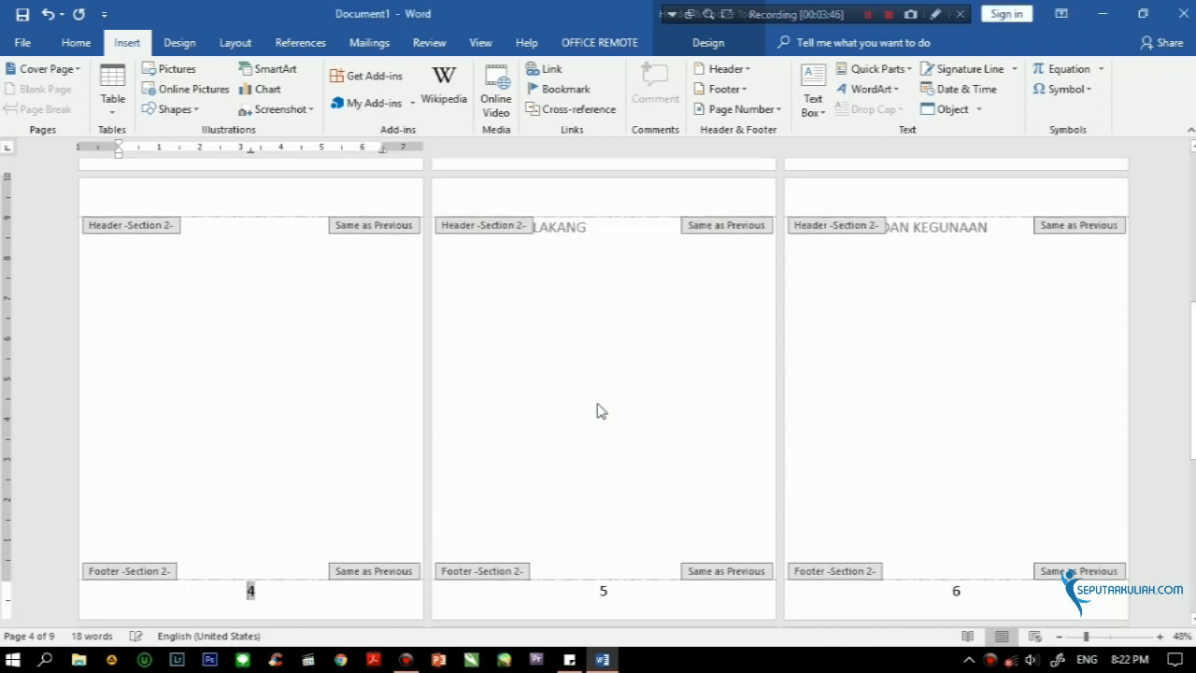
Step: Check the page numbers in the footers of both sections and return to the body text
scroll(600, 411, up, 3)
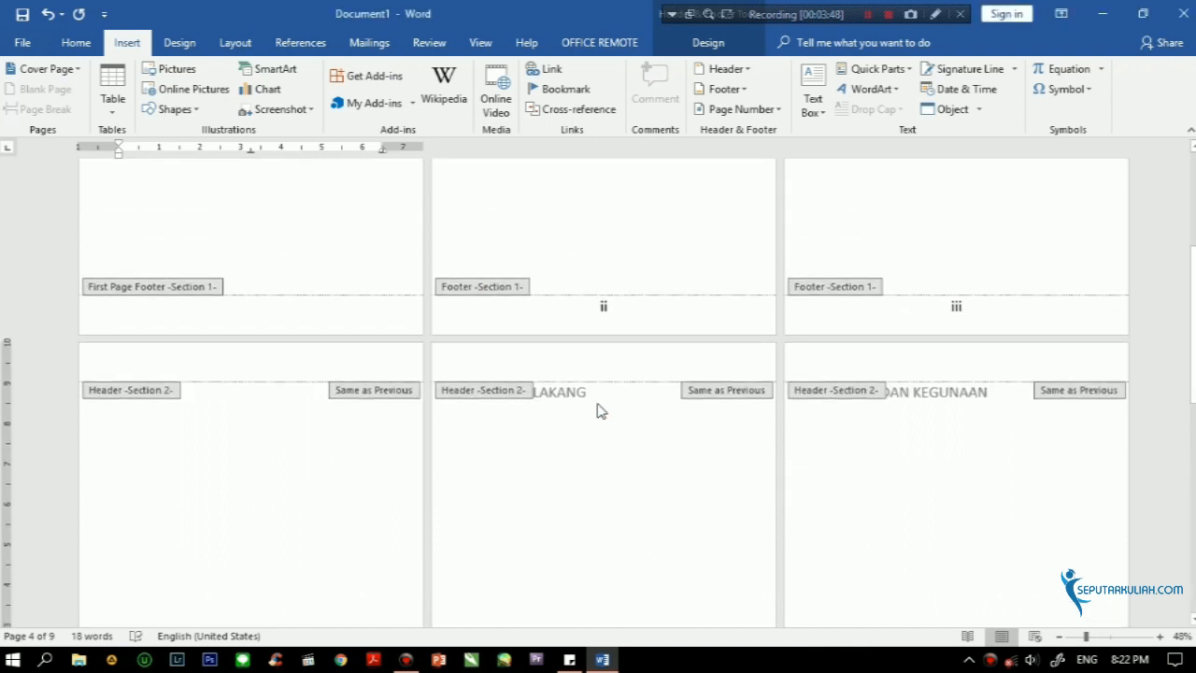
scroll(601, 406, up, 5)
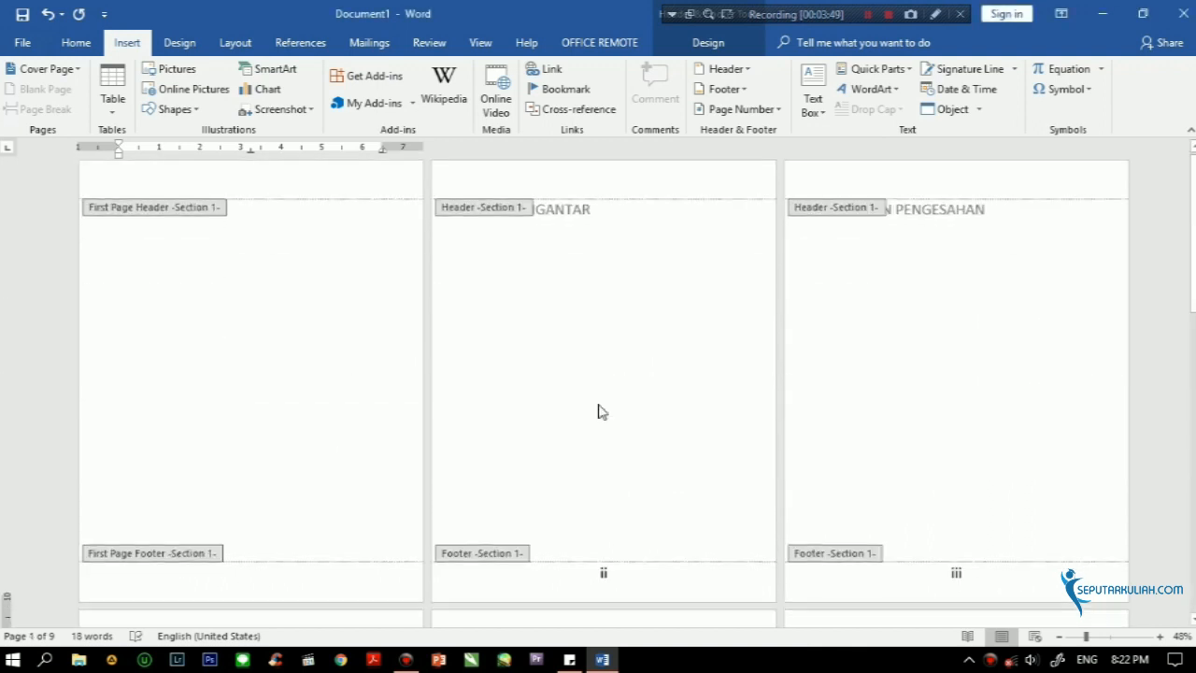
scroll(601, 410, down, 9)
scroll(601, 412, down, 3)
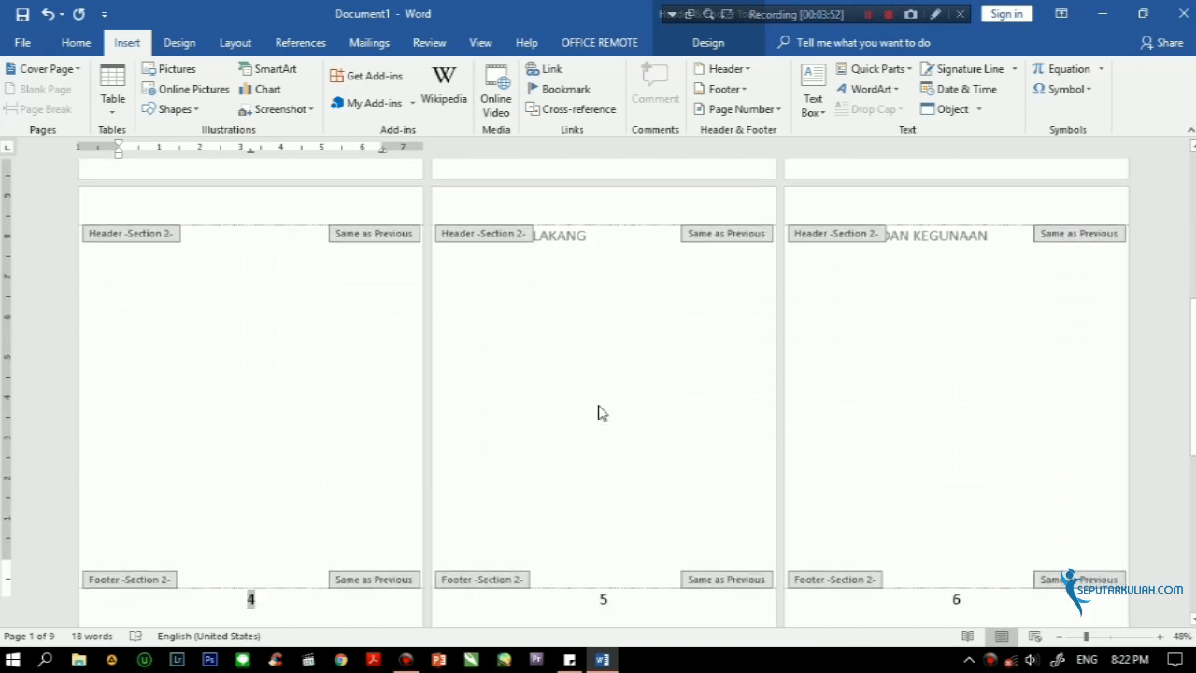
click(261, 208)
double_click(262, 208)
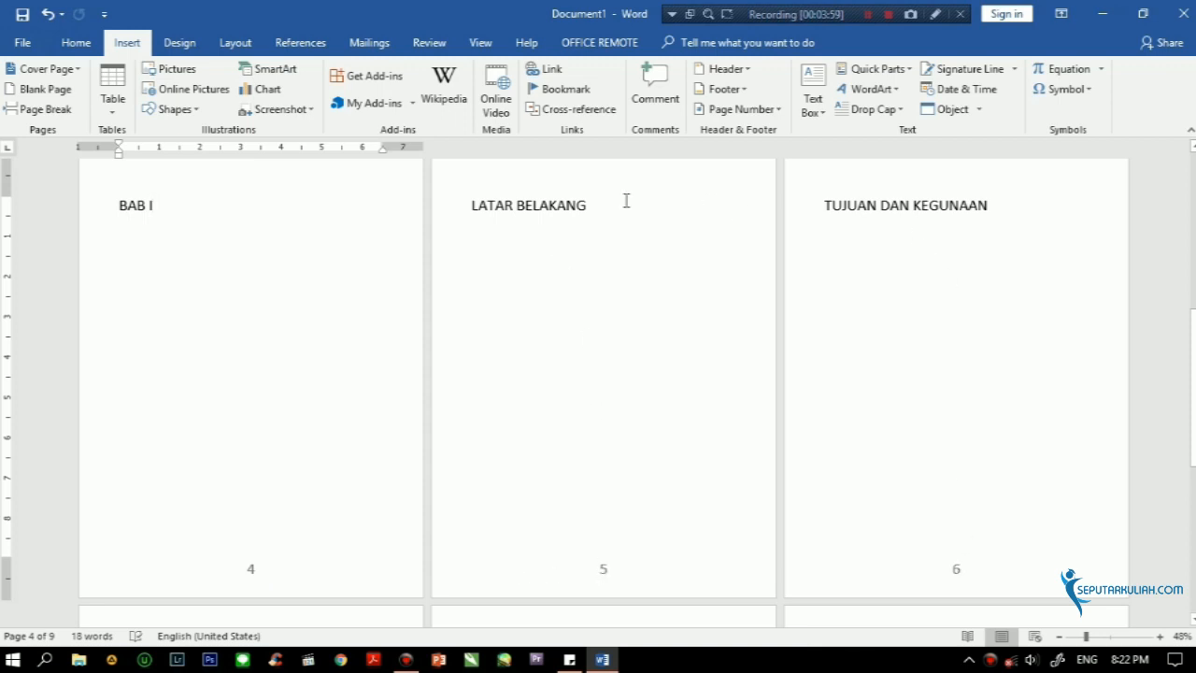
Step: Insert a Next Page section break after the BAB I heading and remove the extra blank page before LATAR BELAKANG
click(173, 206)
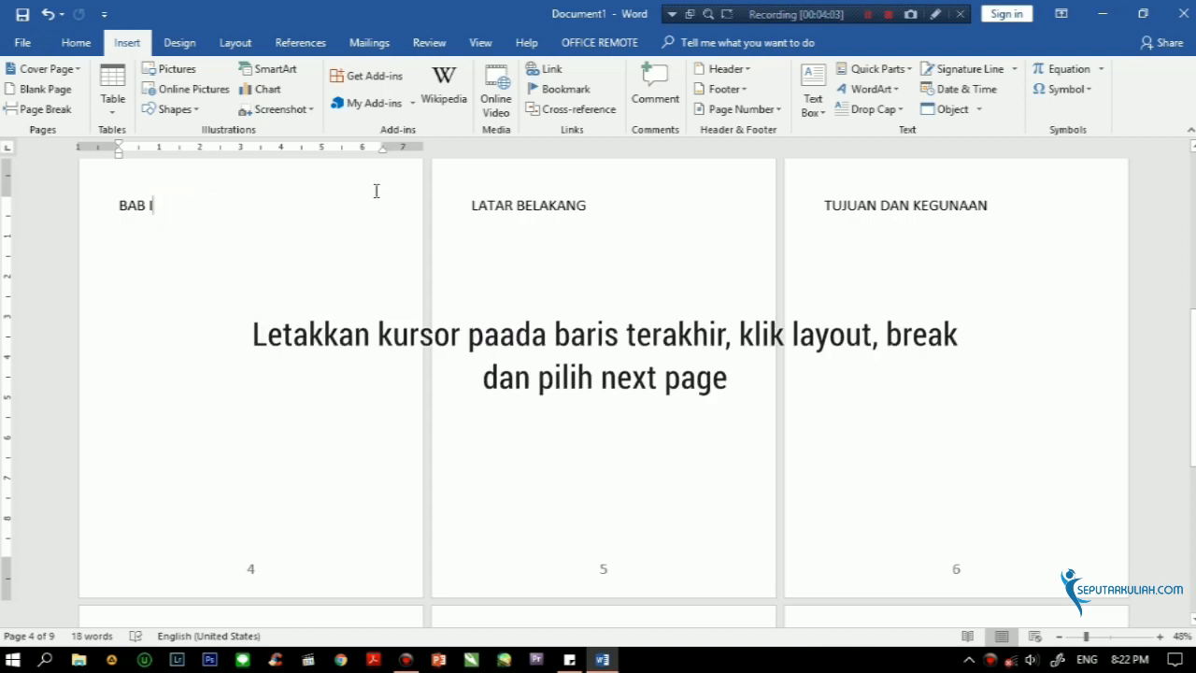
click(229, 46)
click(215, 70)
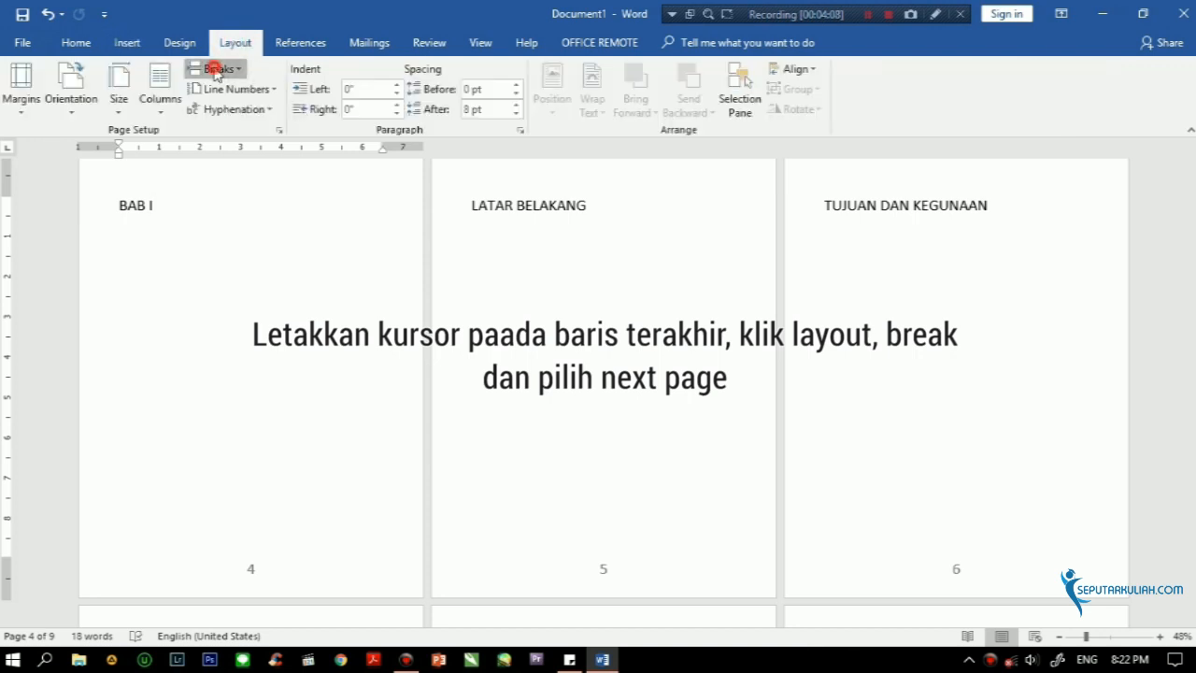
click(294, 291)
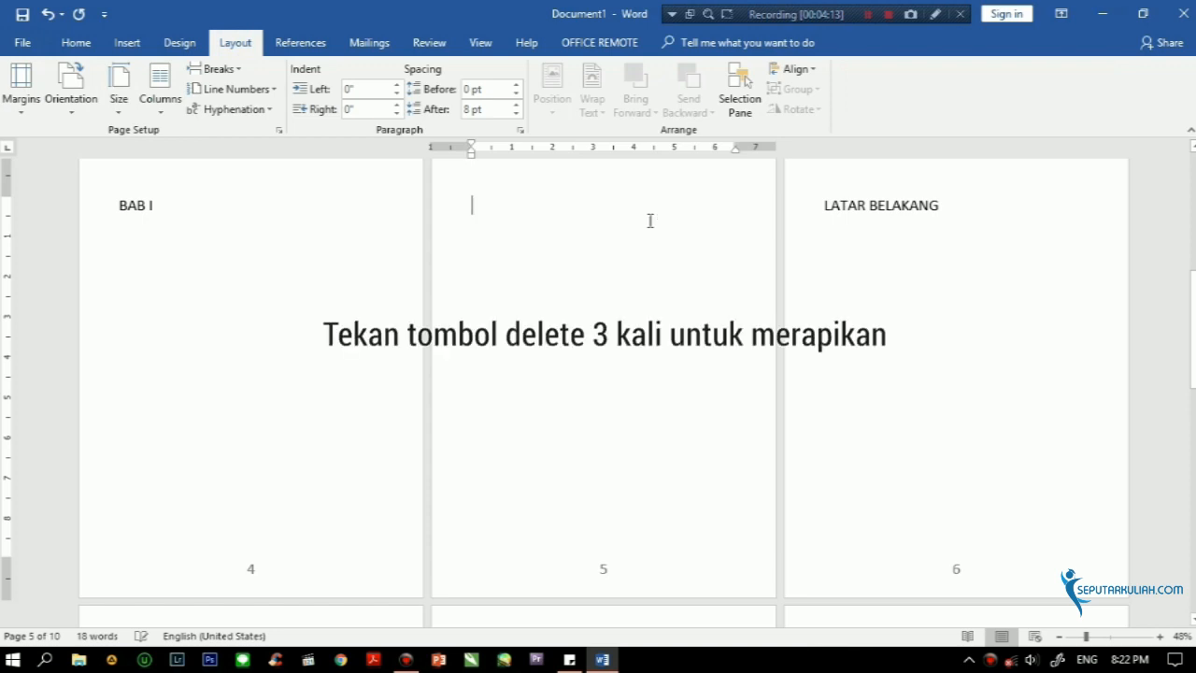
key(Delete)
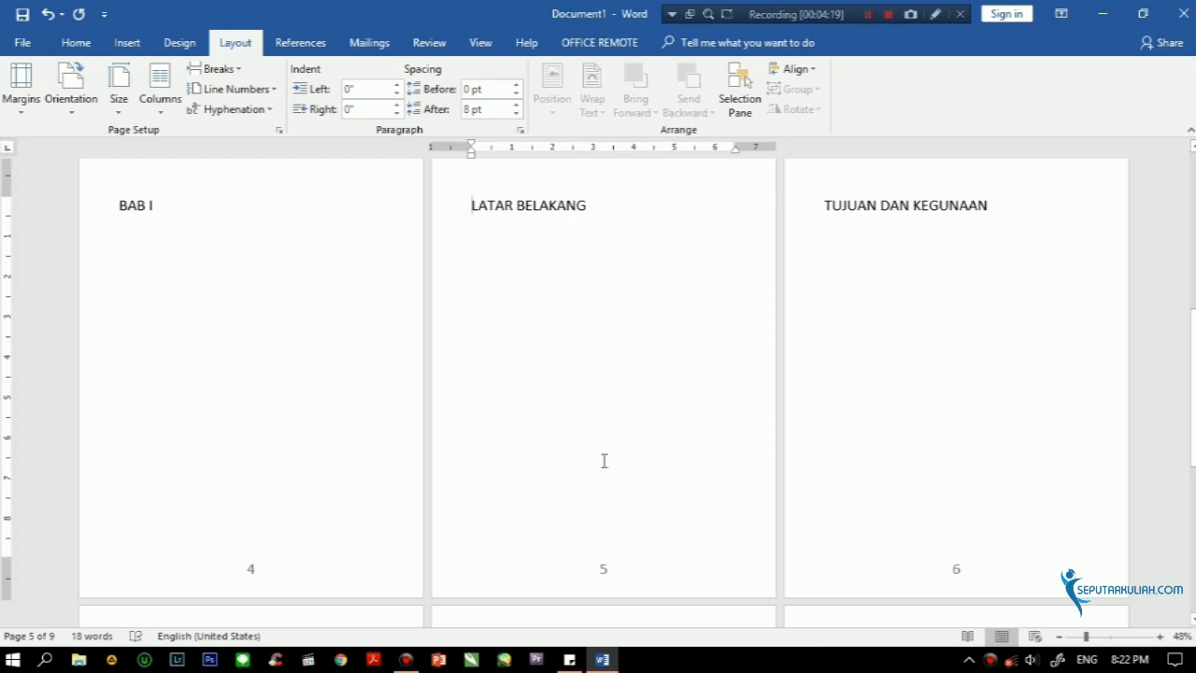
Step: Unlink the footer of the section starting at LATAR BELAKANG from the previous section and delete its page number
double_click(631, 569)
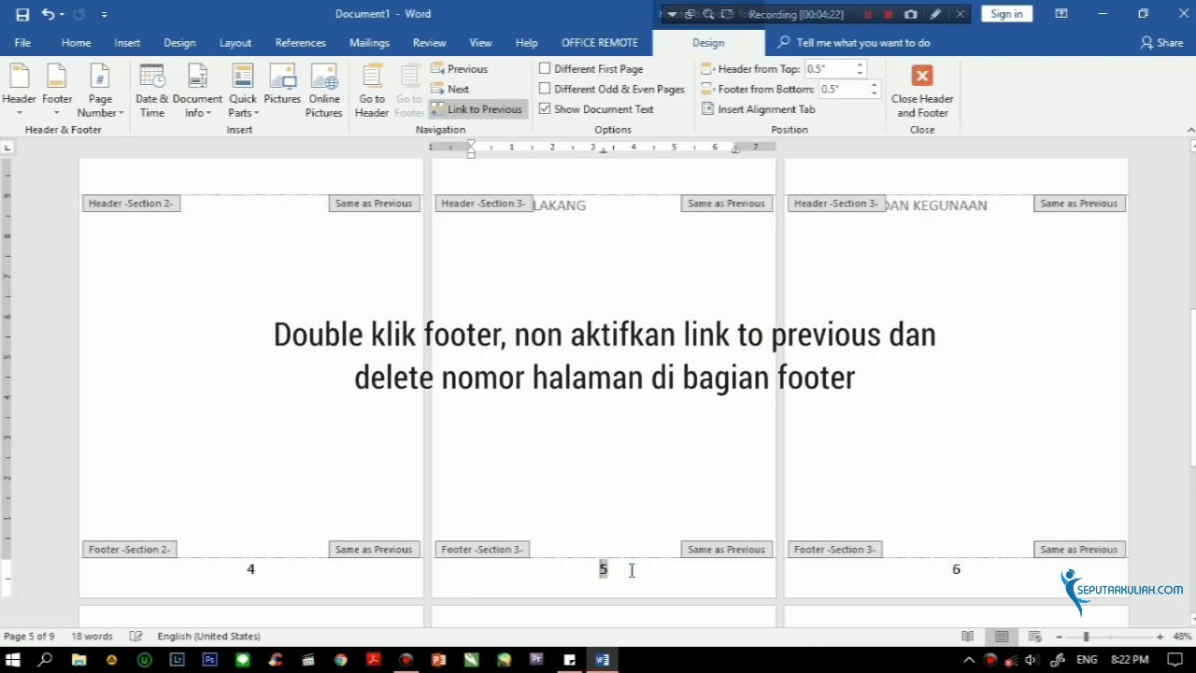
click(485, 109)
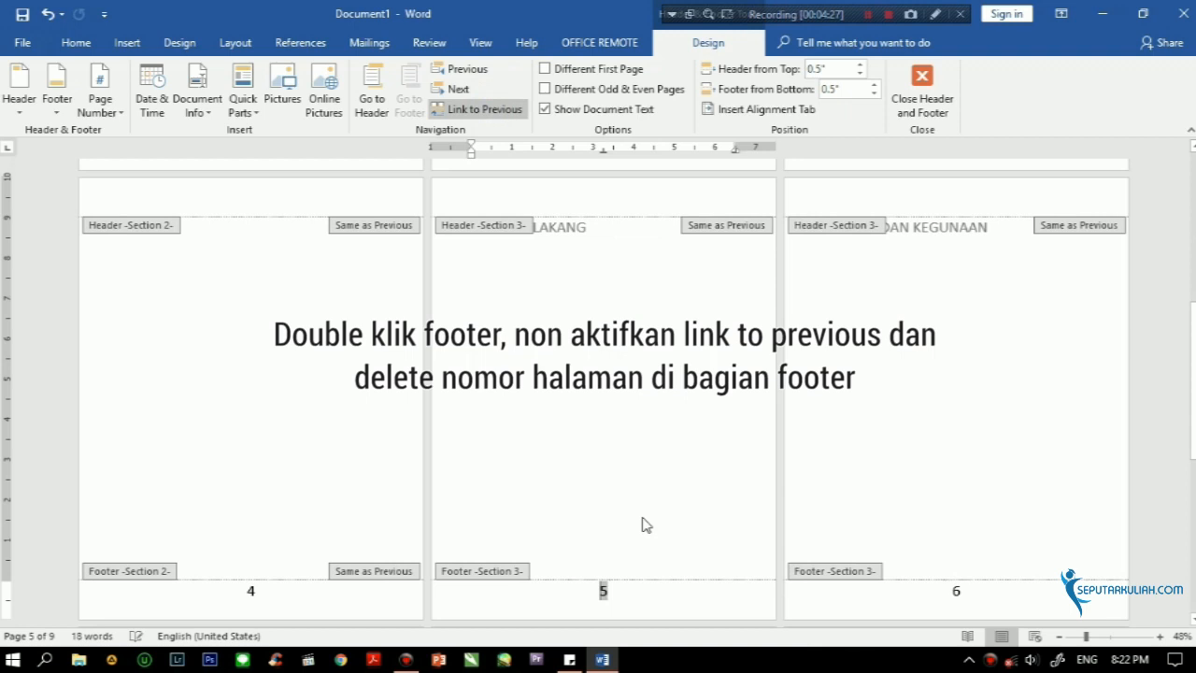
drag(630, 592, 590, 594)
key(Delete)
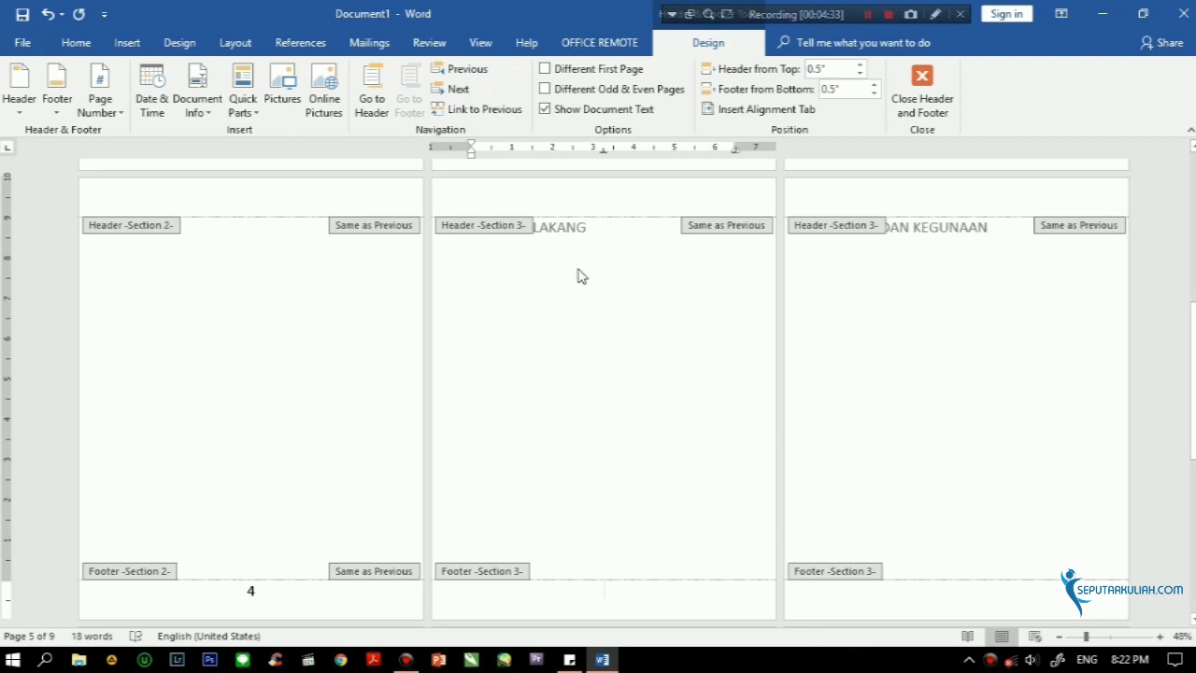
Step: Unlink the LATAR BELAKANG section's header from the previous section and insert a Plain Number 3 page number at the top of the page
click(572, 197)
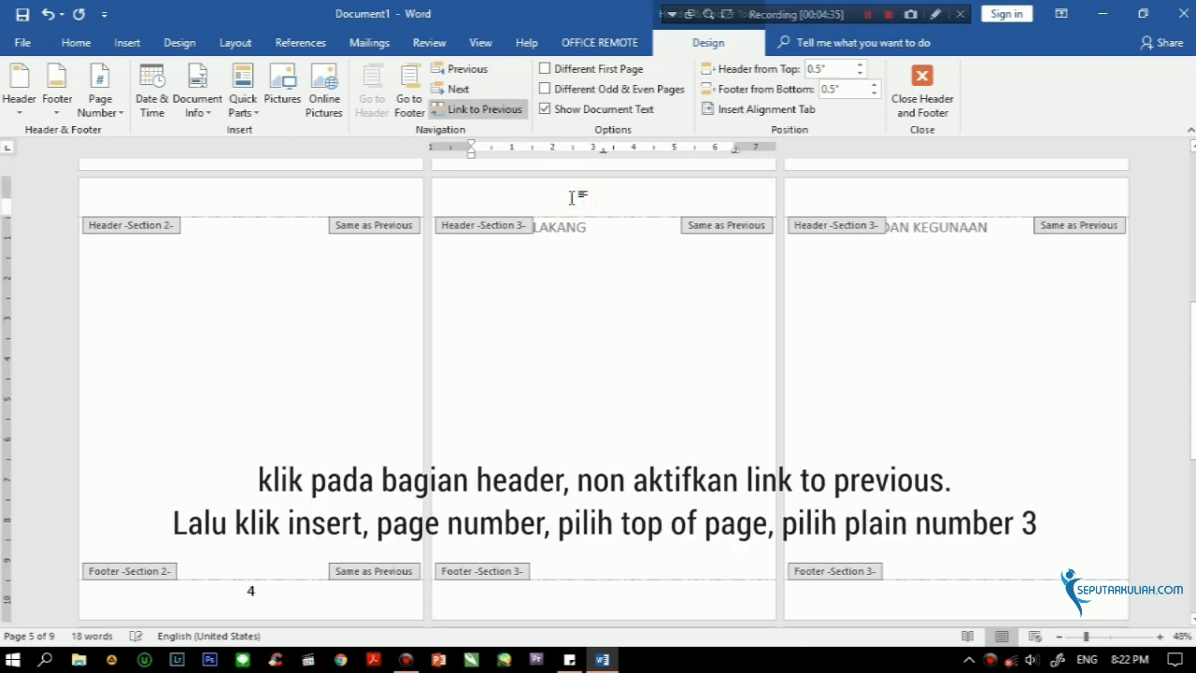
click(475, 111)
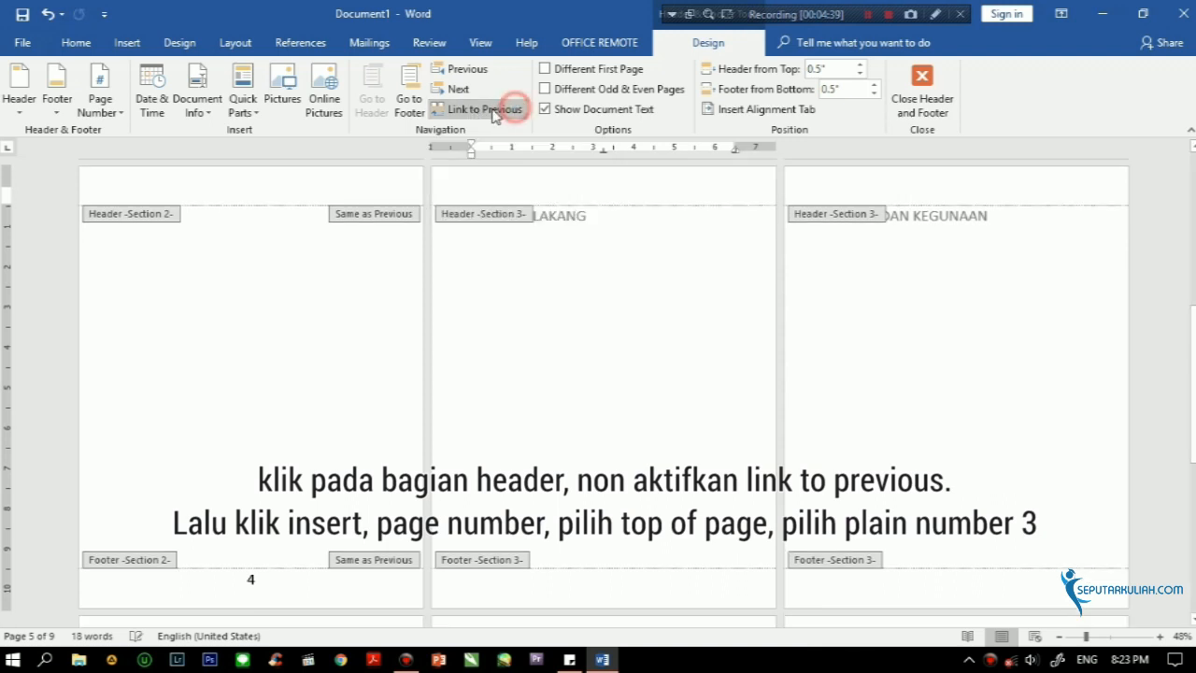
click(127, 44)
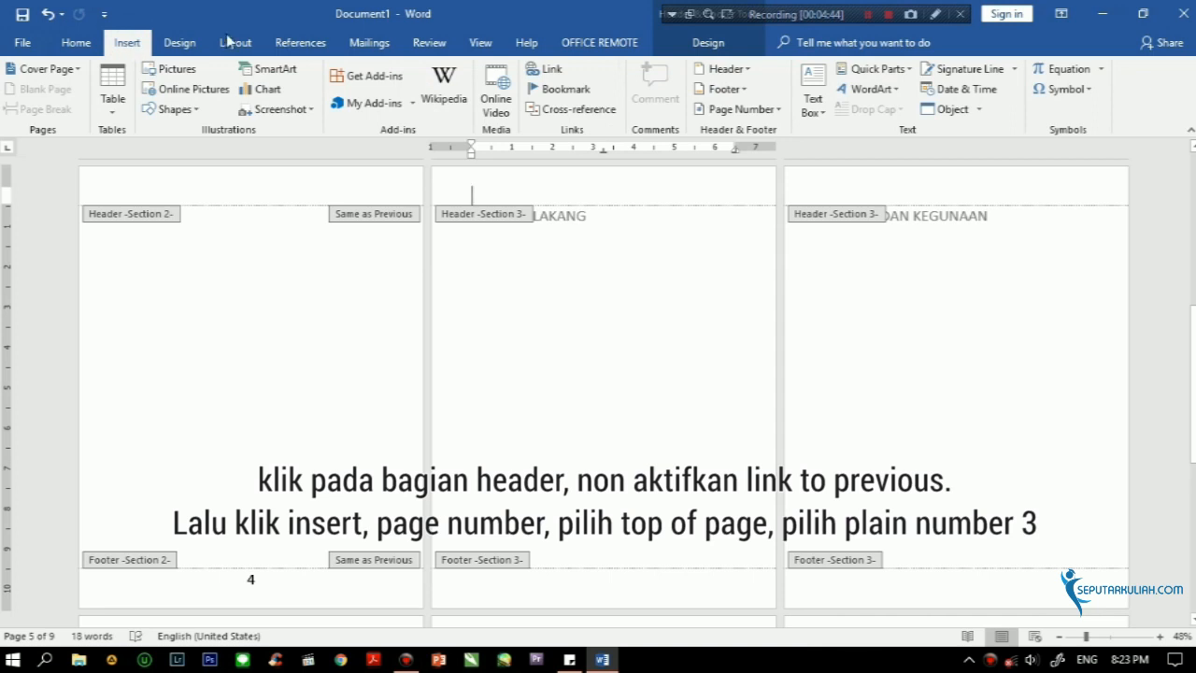
click(738, 110)
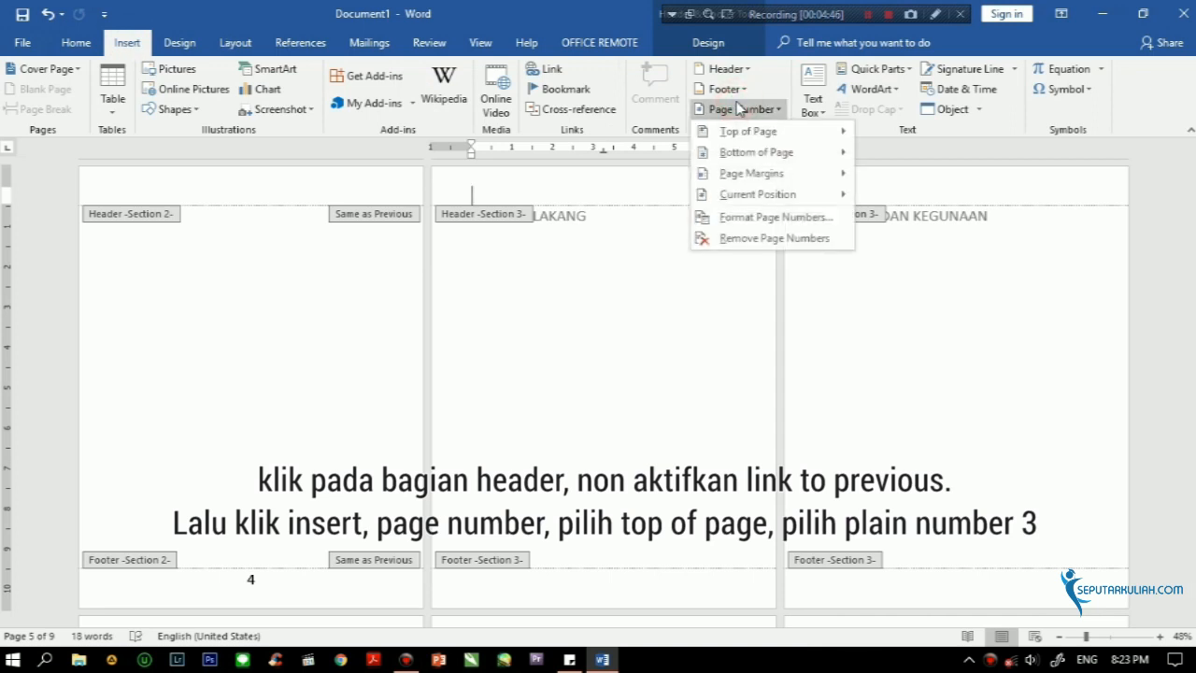
mouse_move(785, 138)
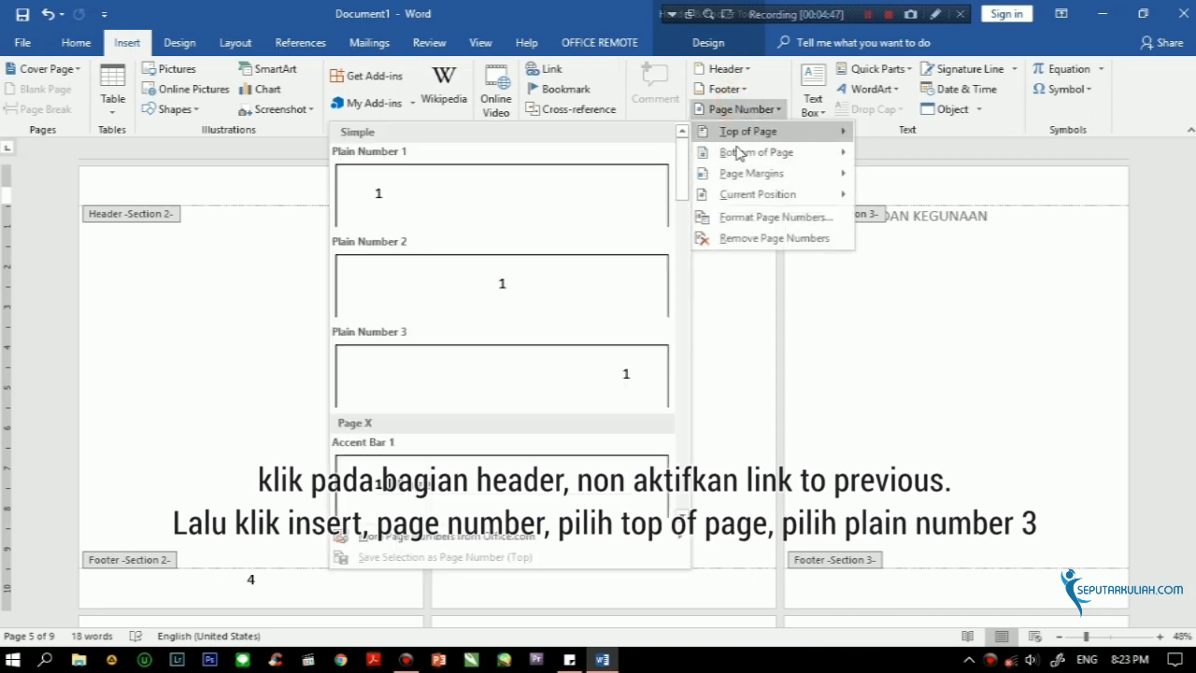
click(650, 374)
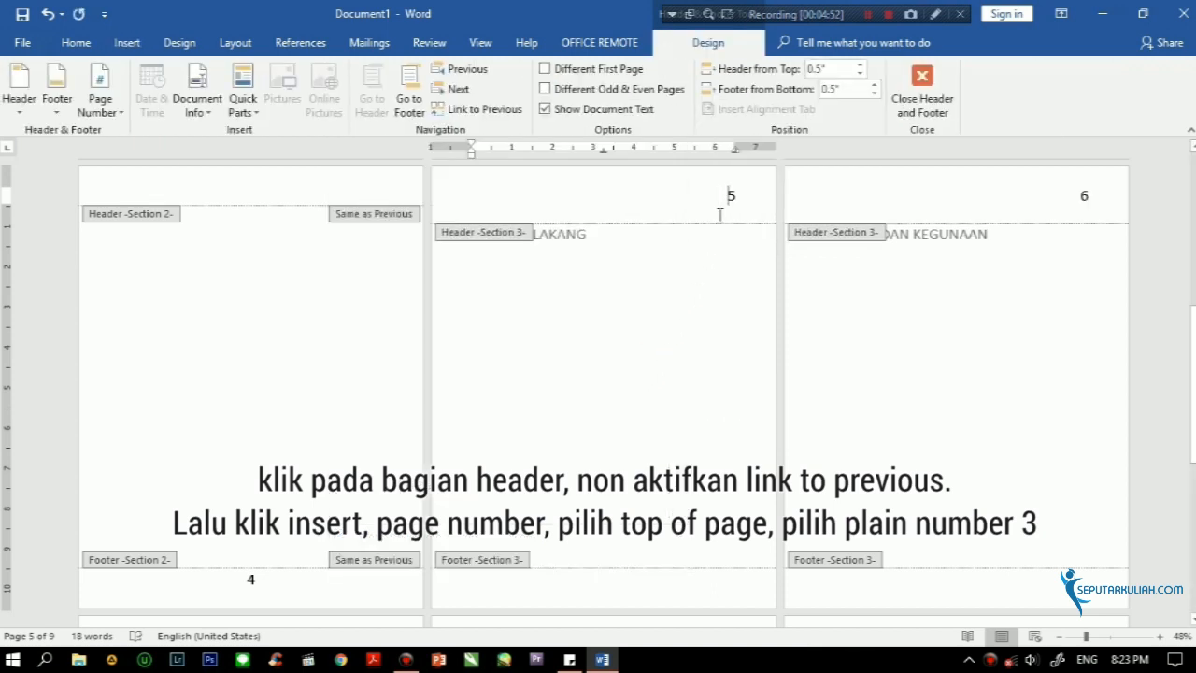
Step: Remove the empty line below the page number in the LATAR BELAKANG header and return to the body text
click(668, 212)
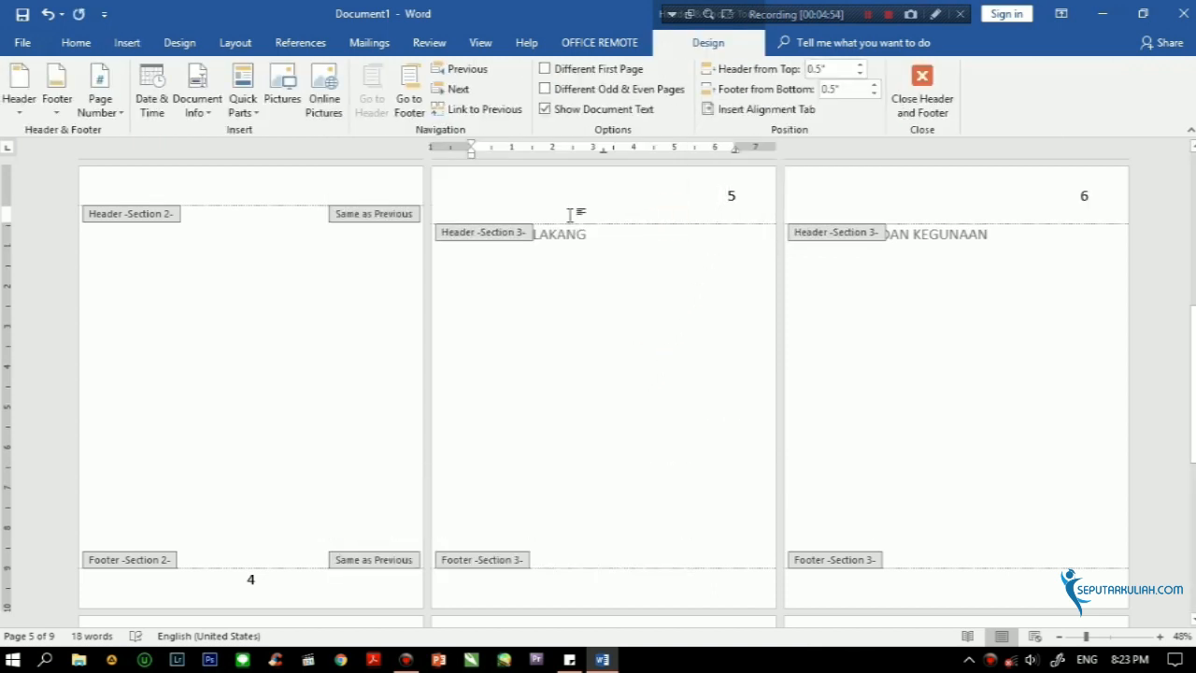
key(BackSpace)
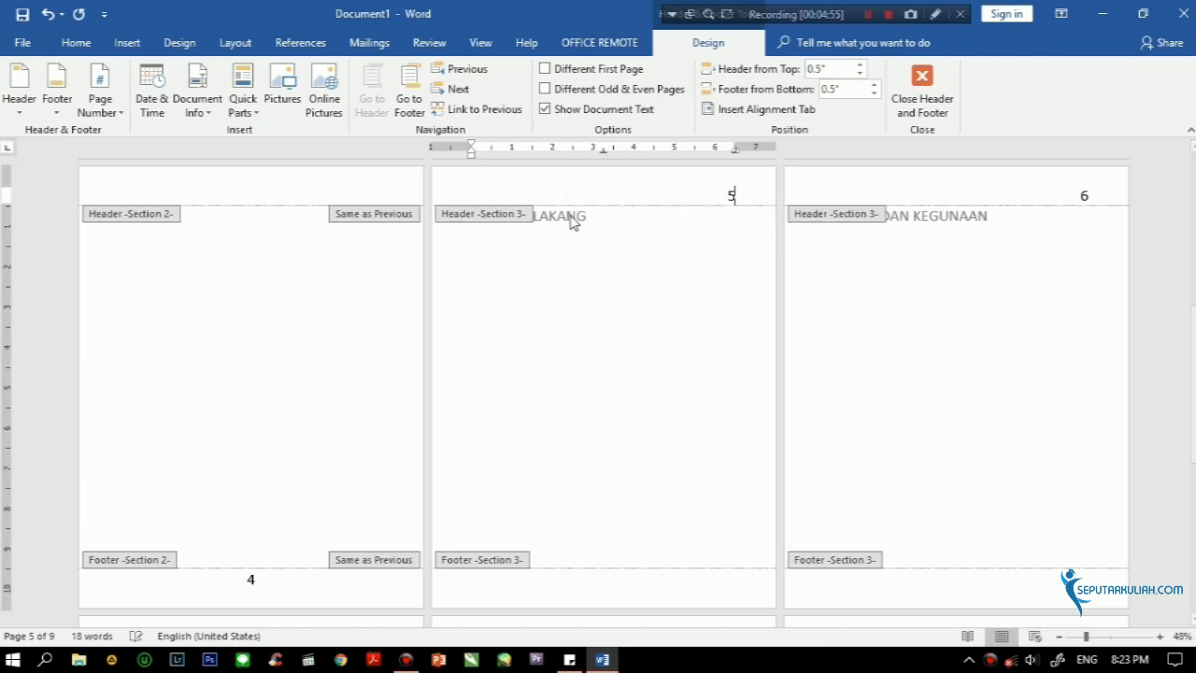
click(633, 221)
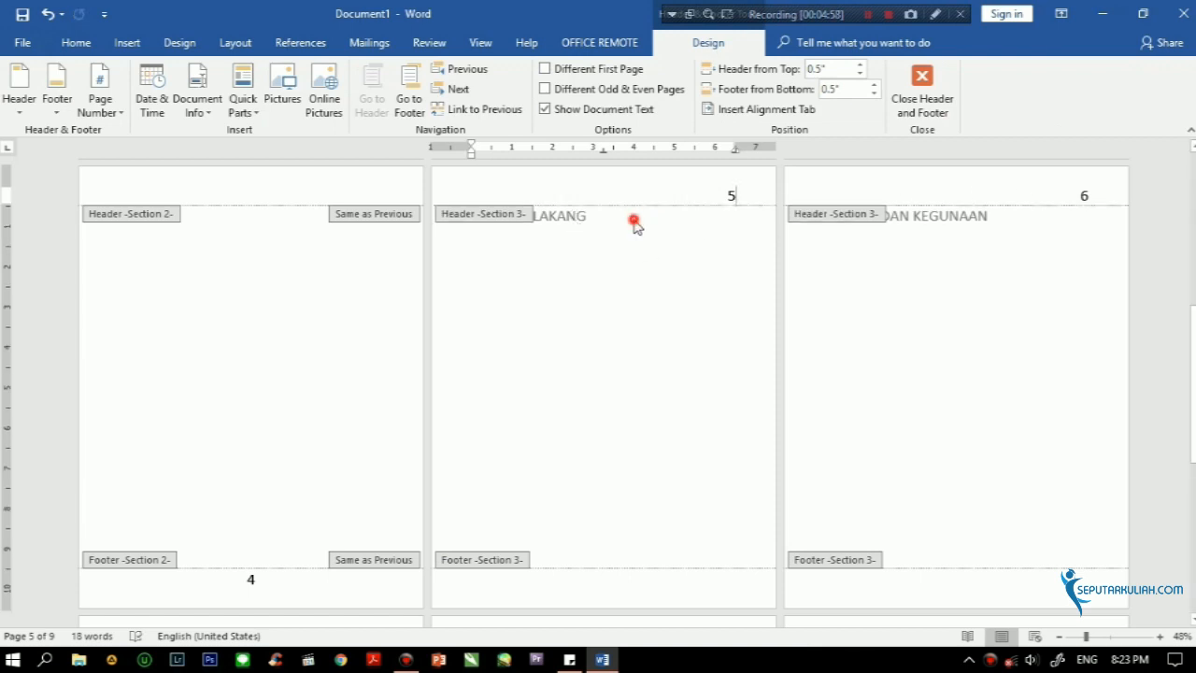
double_click(634, 222)
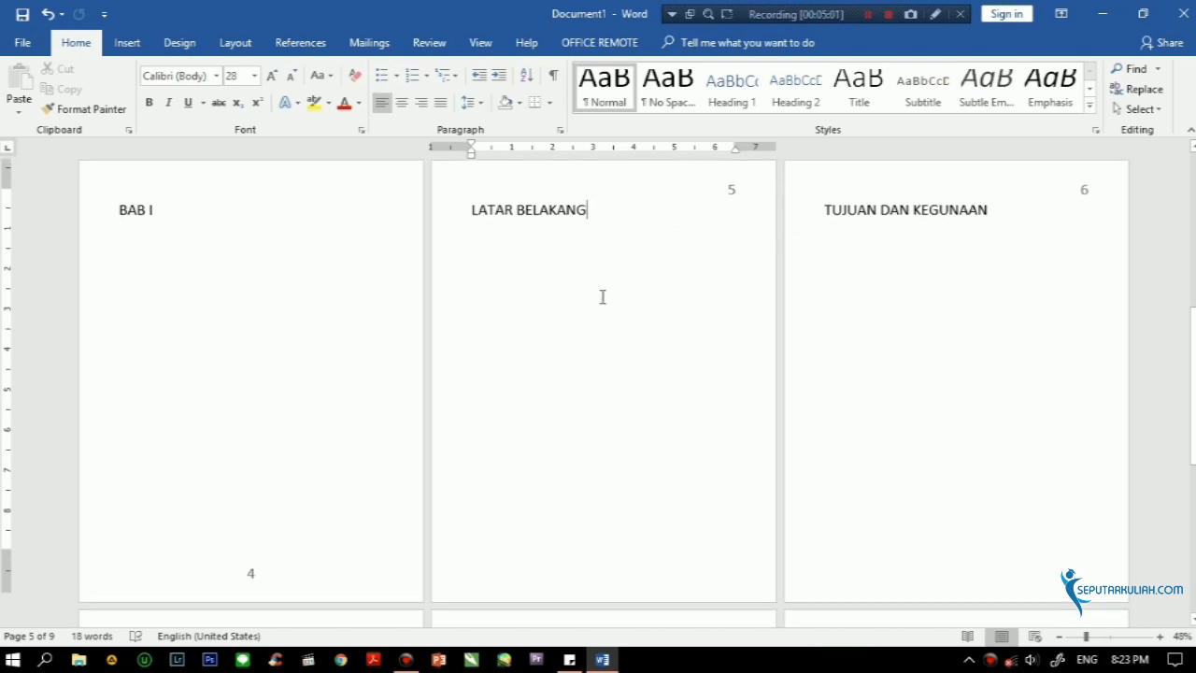
Step: Insert a Next Page section break after the TUJUAN DAN KEGUNAAN heading, ahead of BAB II
scroll(603, 297, up, 3)
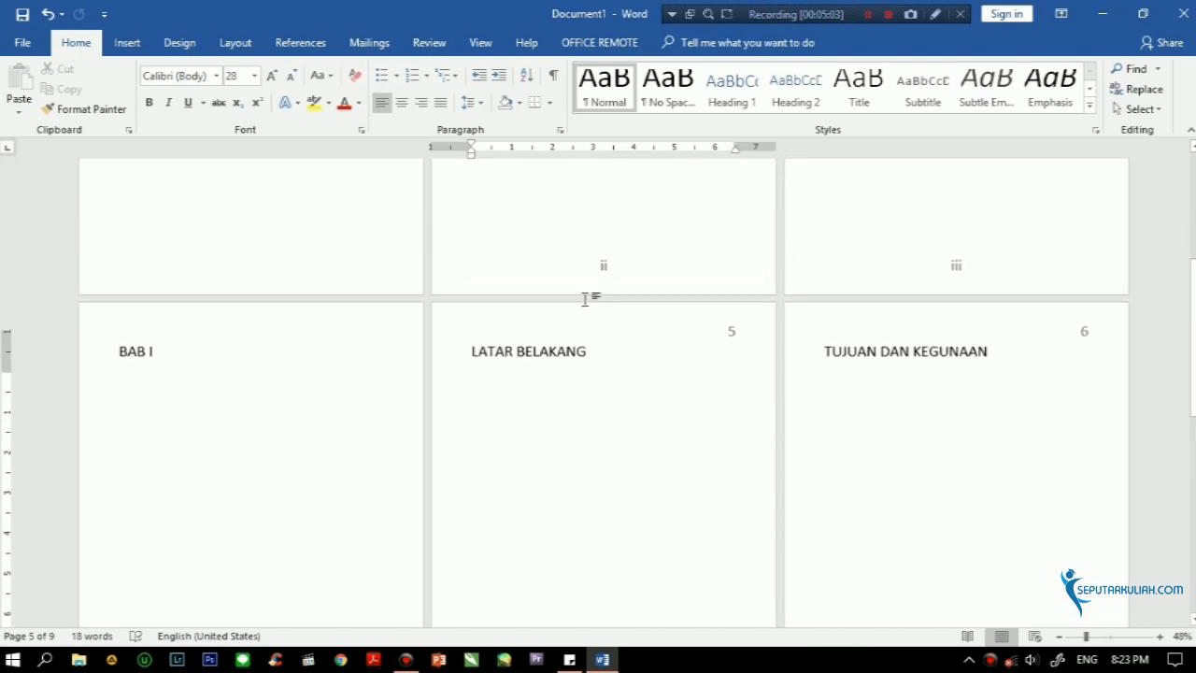
scroll(586, 300, up, 7)
scroll(525, 264, down, 2)
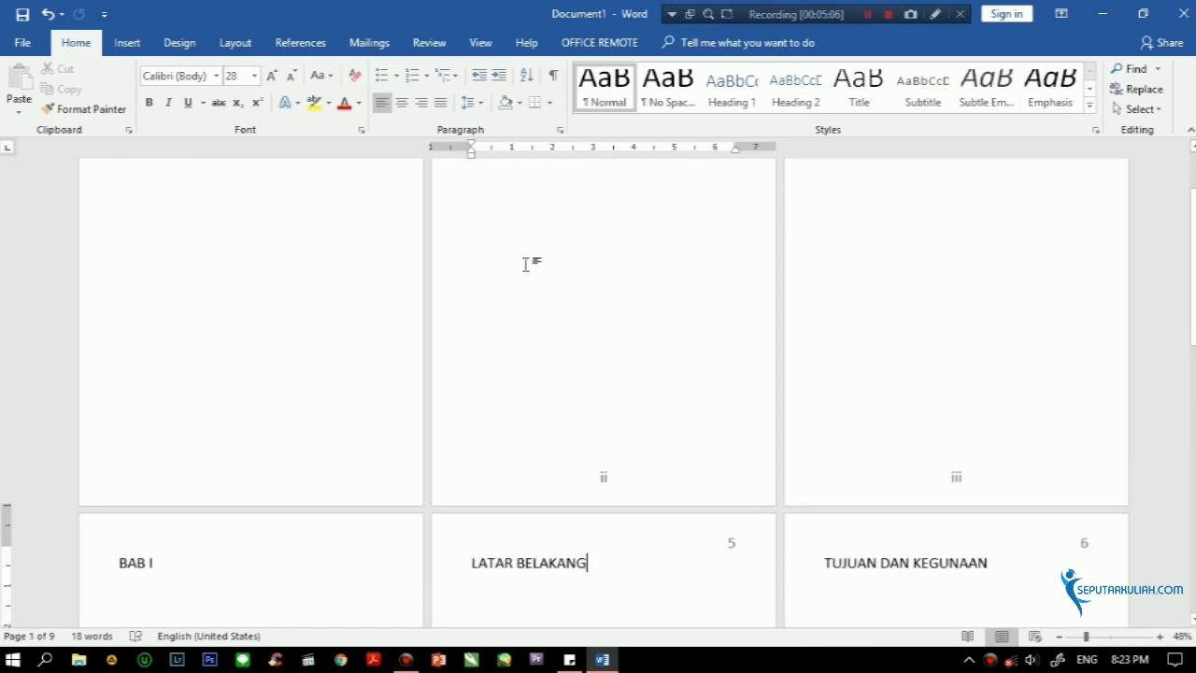
scroll(526, 268, down, 10)
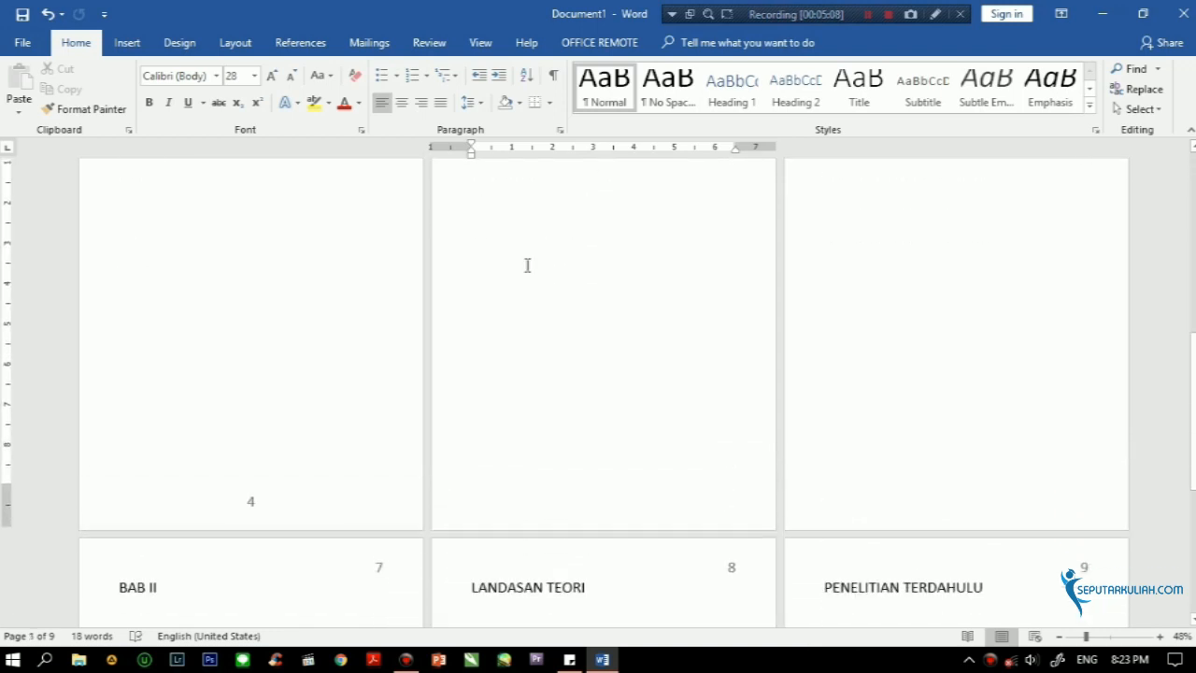
scroll(528, 268, down, 1)
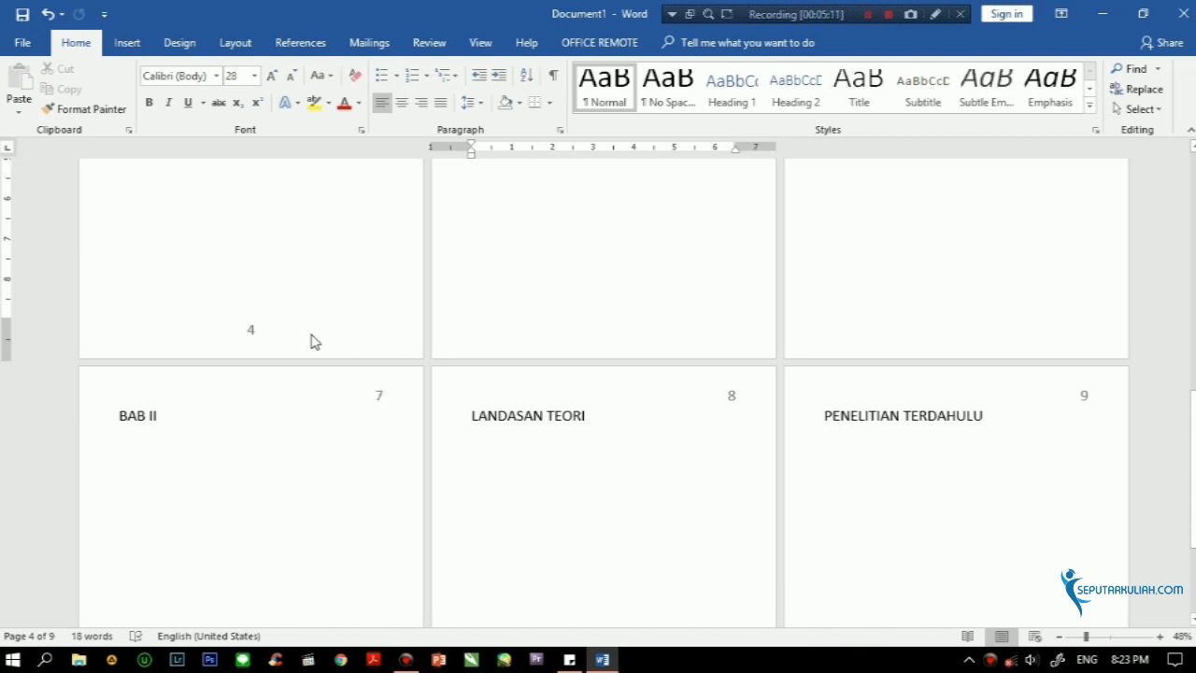
scroll(667, 286, up, 7)
click(988, 297)
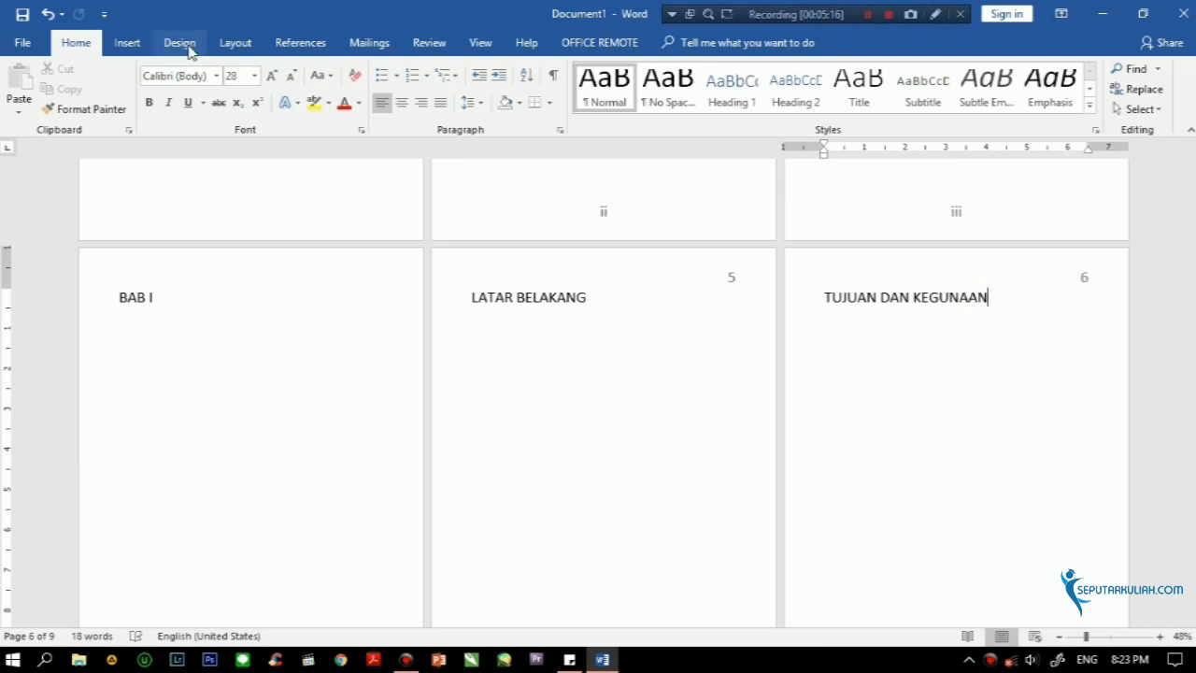
click(234, 43)
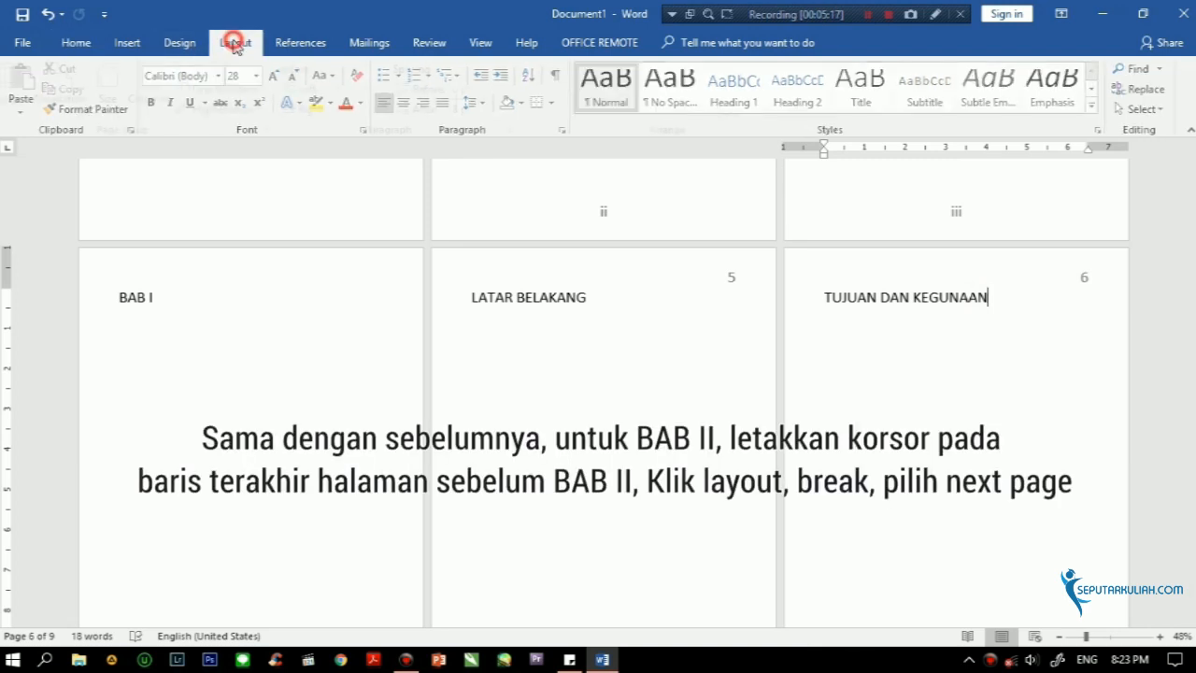
click(218, 69)
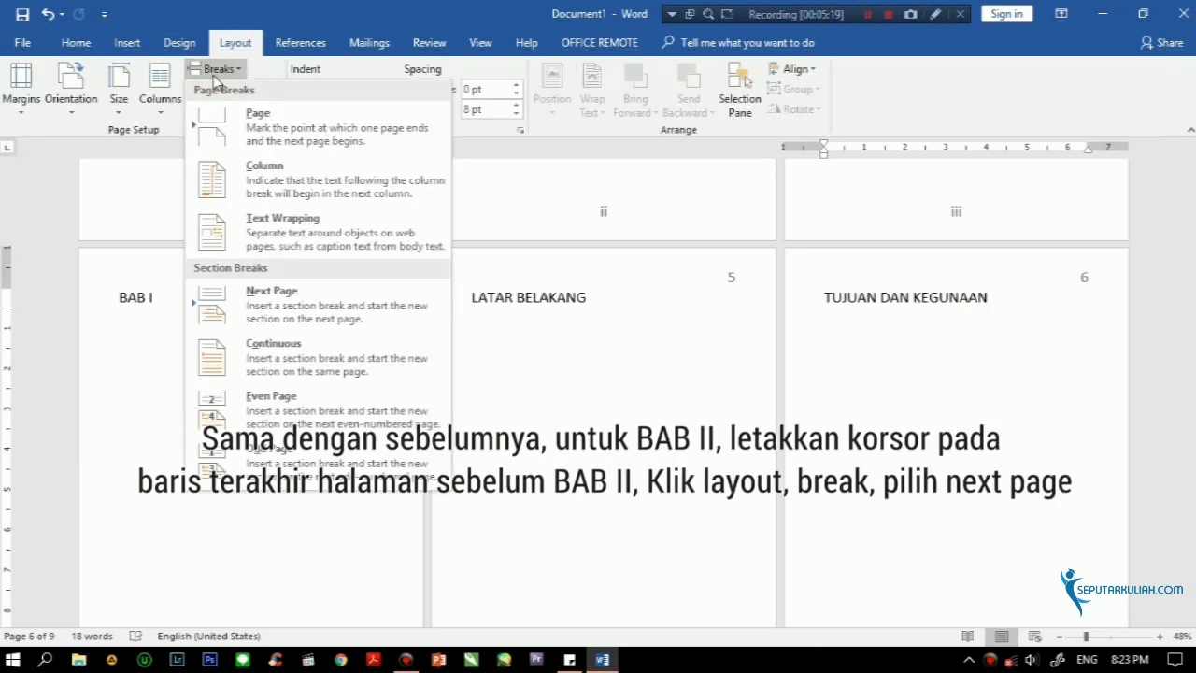
click(265, 305)
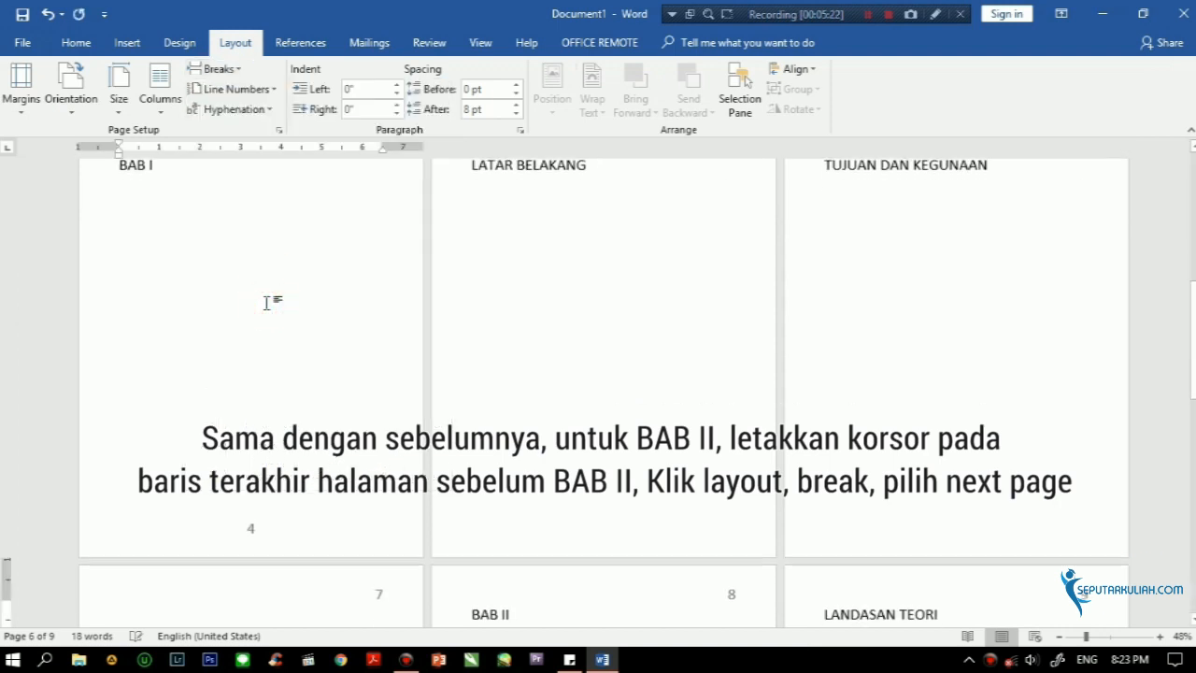
Step: Delete the extra blank page before BAB II so its heading starts the new section
scroll(266, 302, down, 5)
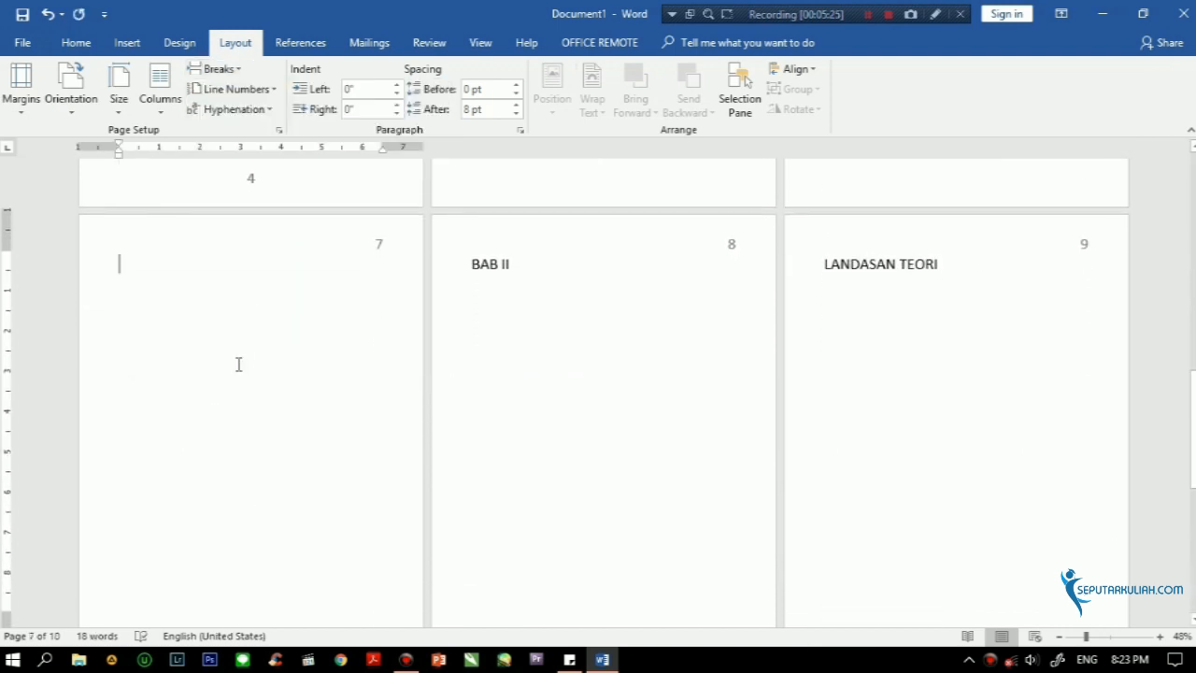
scroll(226, 287, down, 1)
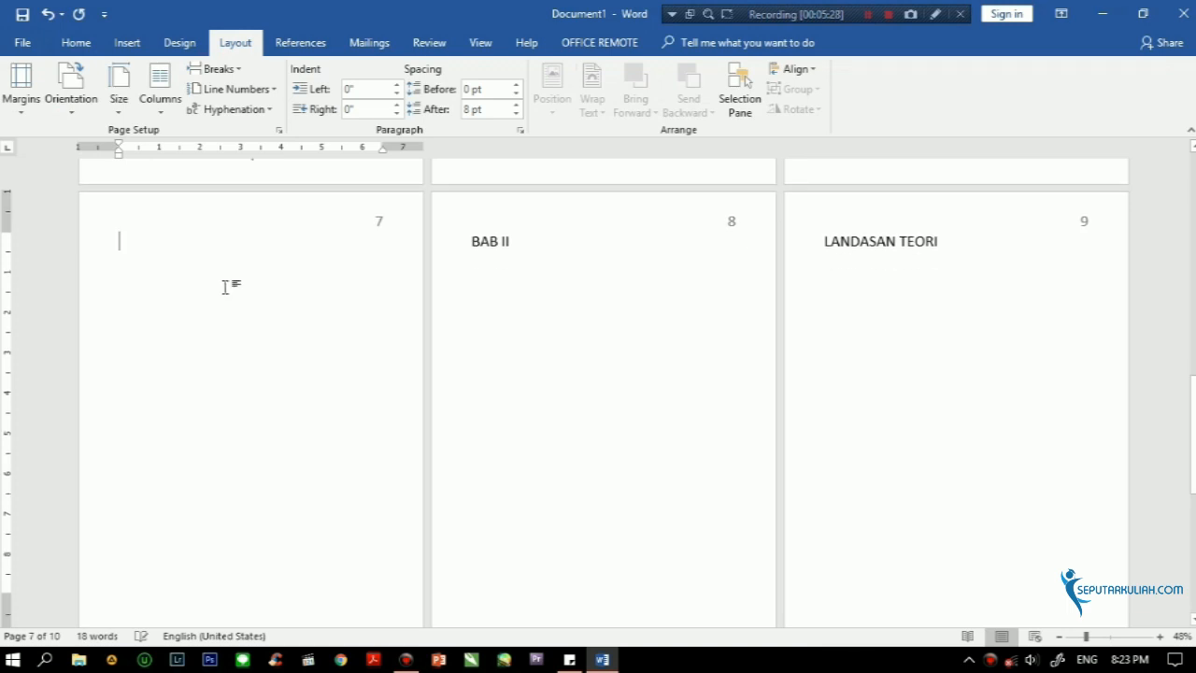
key(Delete)
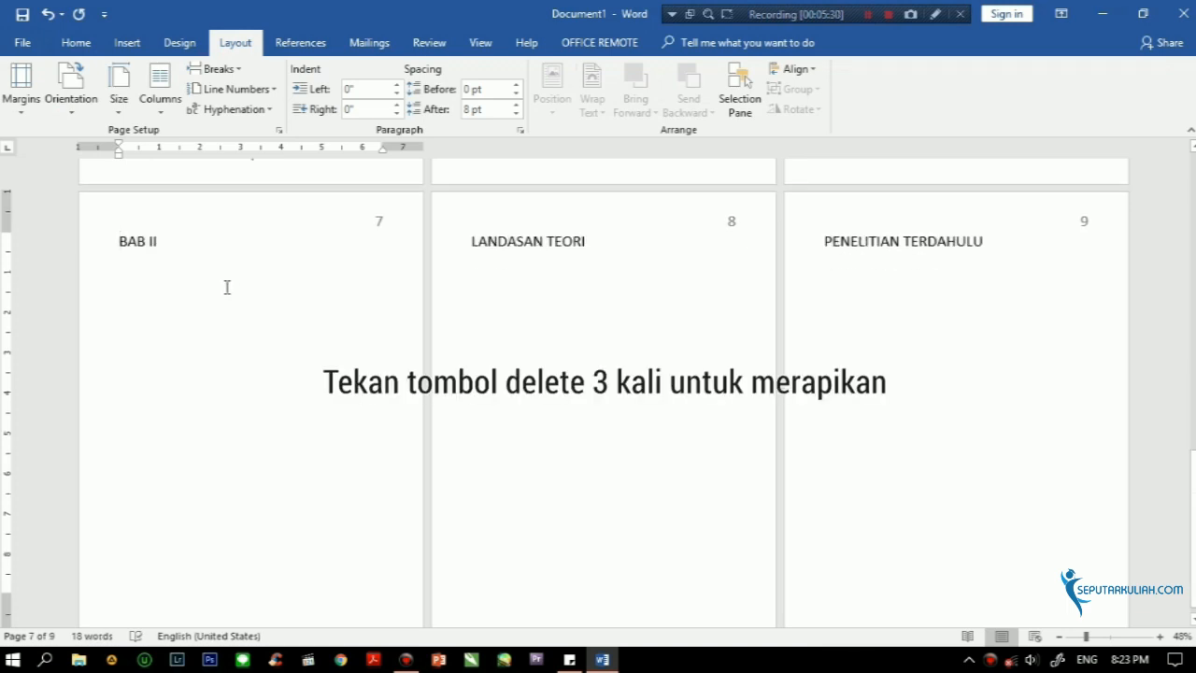
Step: Unlink the header of the BAB II section from the previous section and delete its page number
double_click(374, 221)
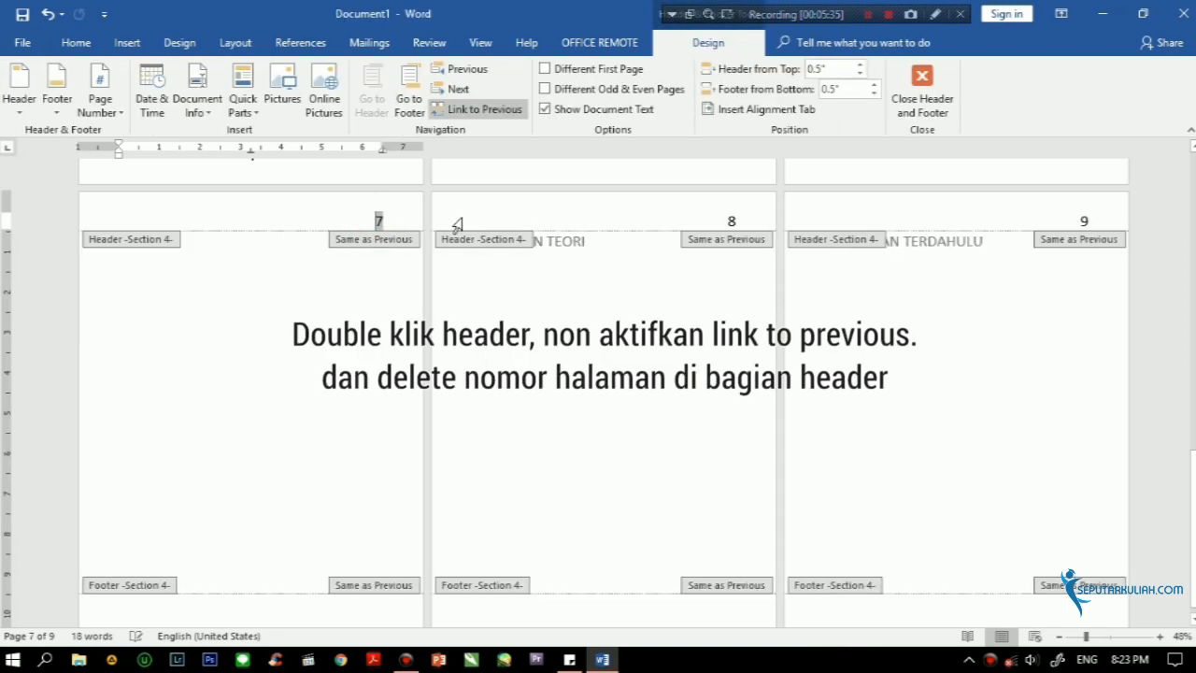
click(496, 110)
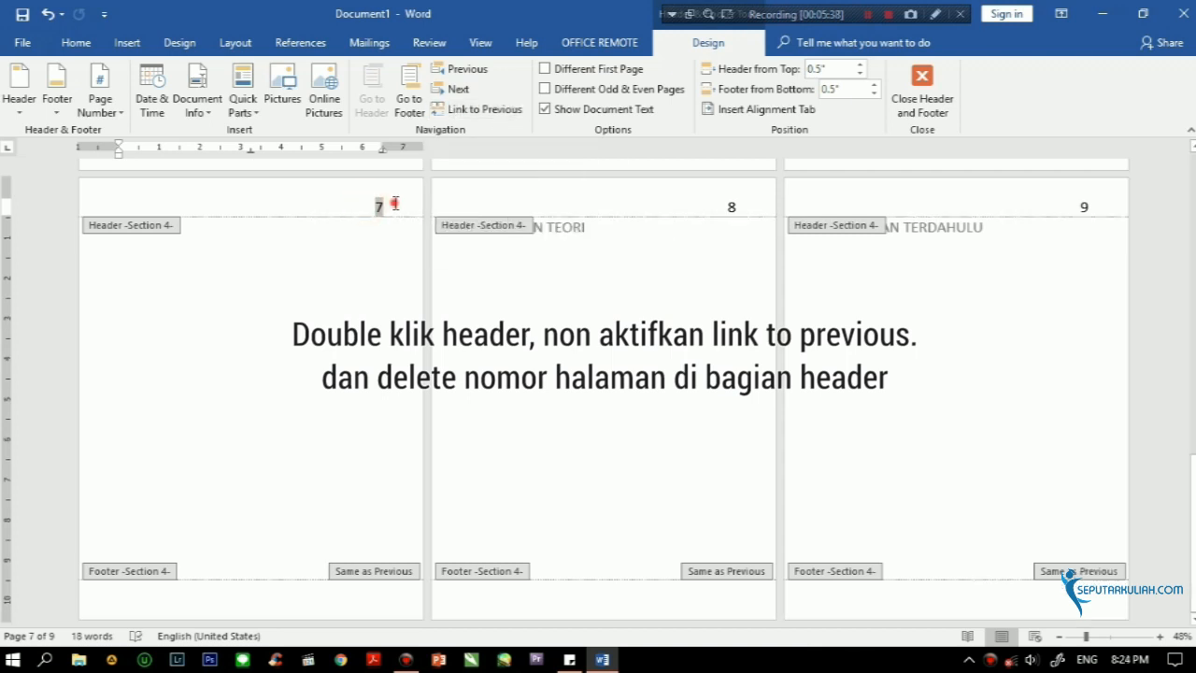
double_click(377, 208)
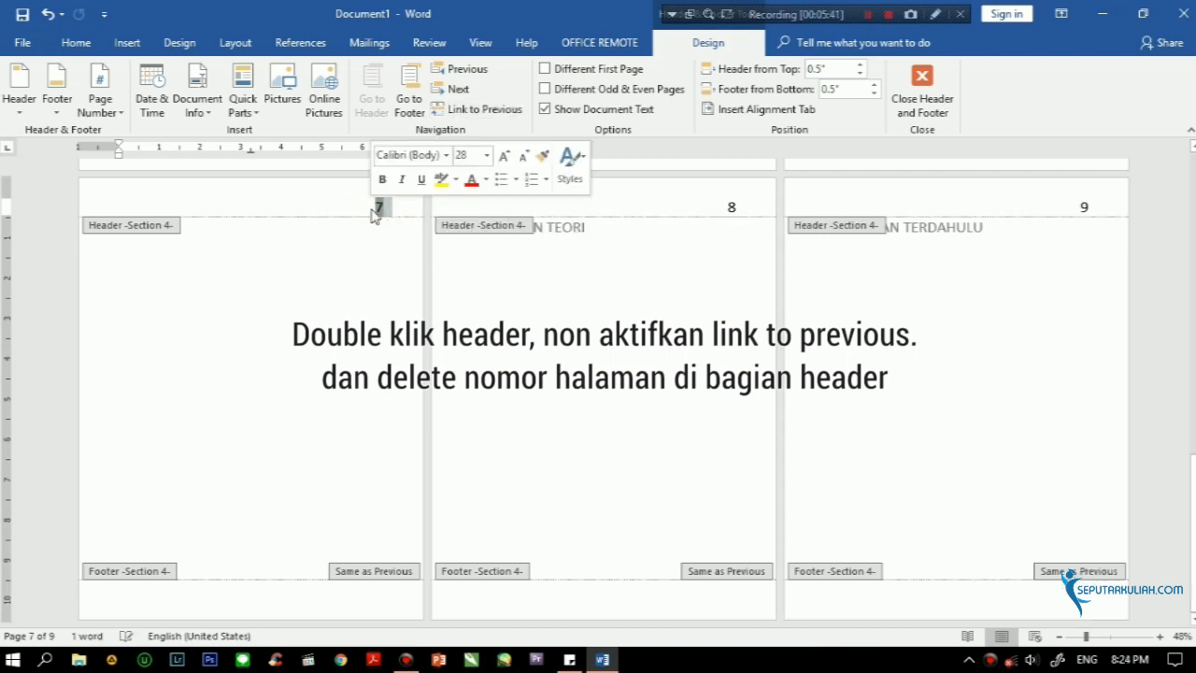
key(Delete)
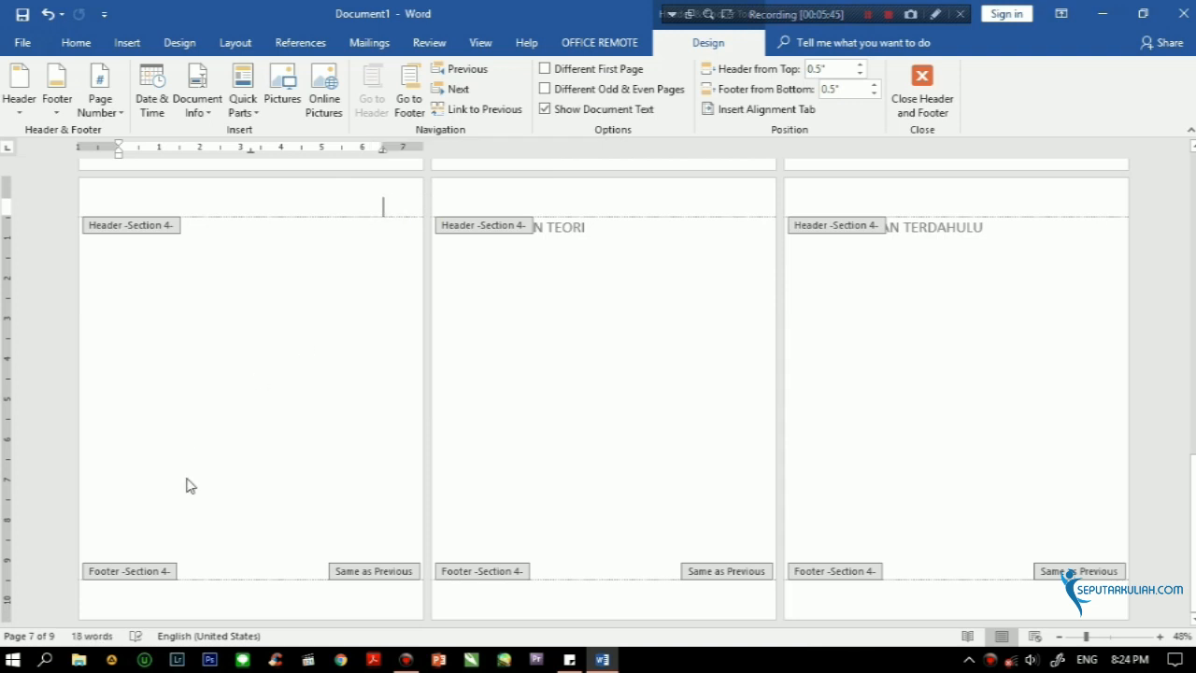
Step: Unlink the footer of the BAB II section from the previous section
click(235, 604)
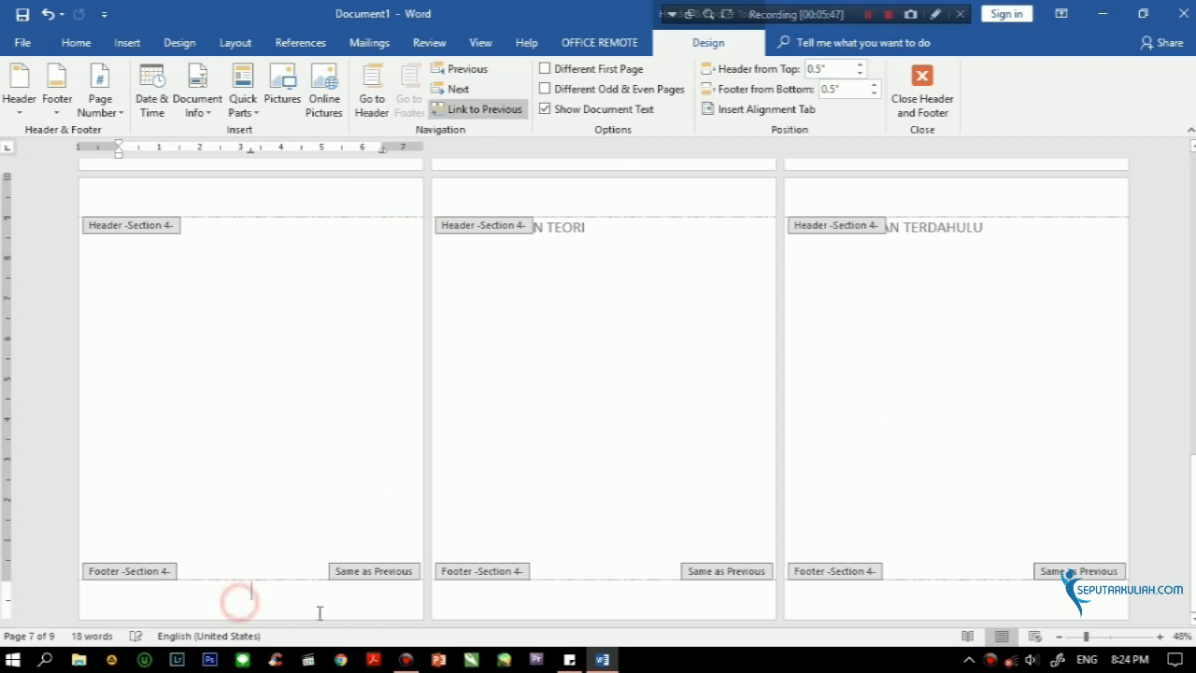
click(259, 611)
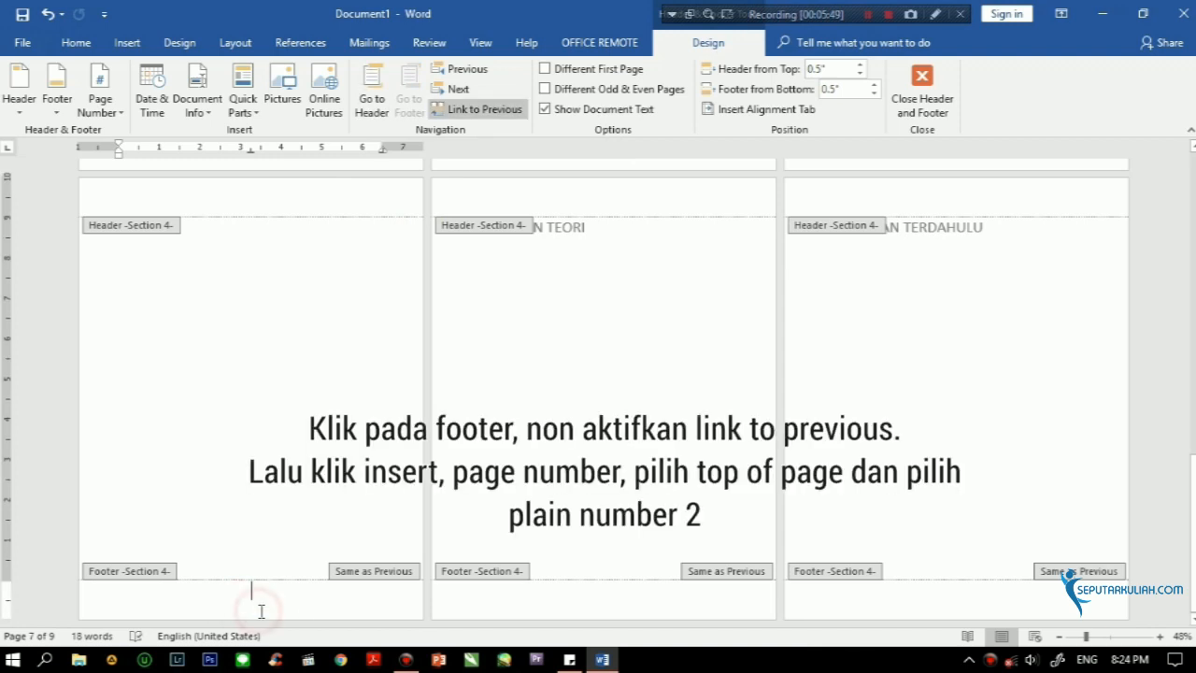
click(496, 109)
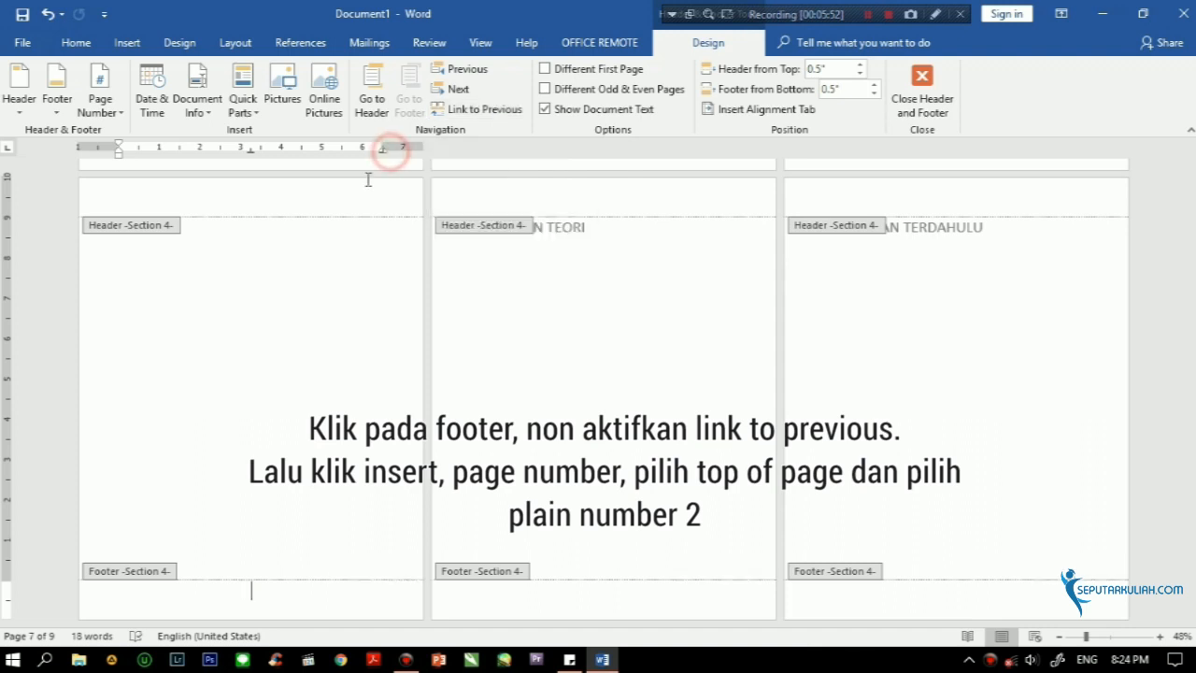
Step: Insert a Bottom of Page, Plain Number 2 page number in the BAB II section's footer, remove the extra blank line and close the footer
click(128, 42)
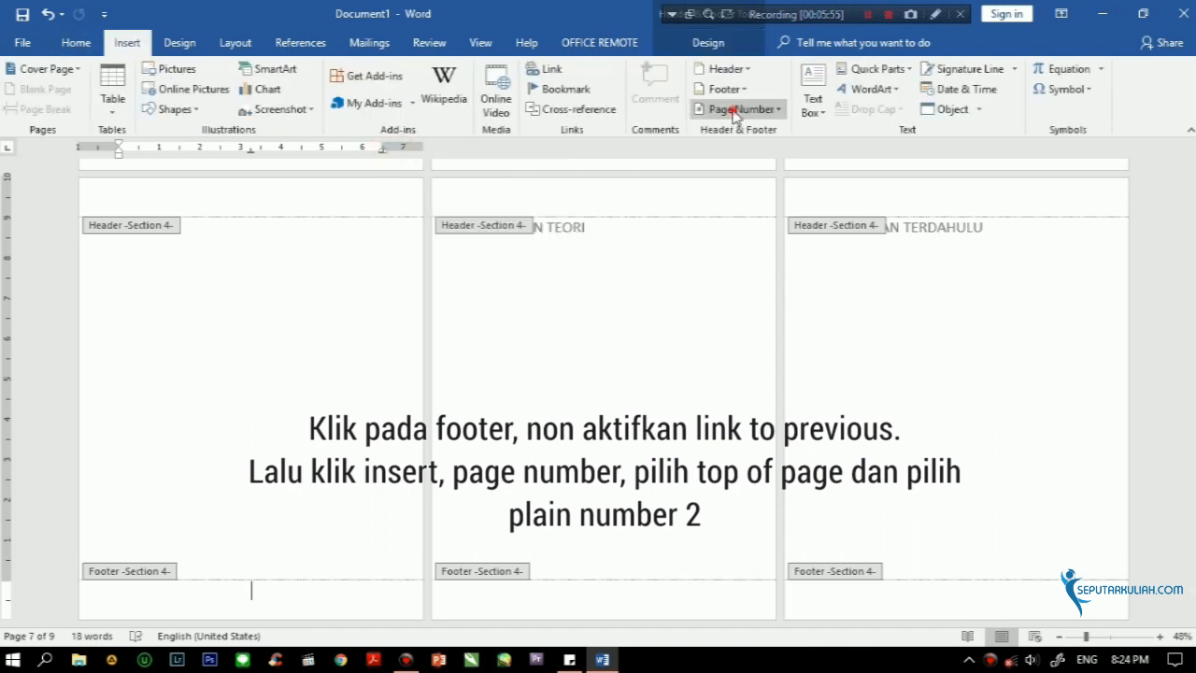
click(739, 109)
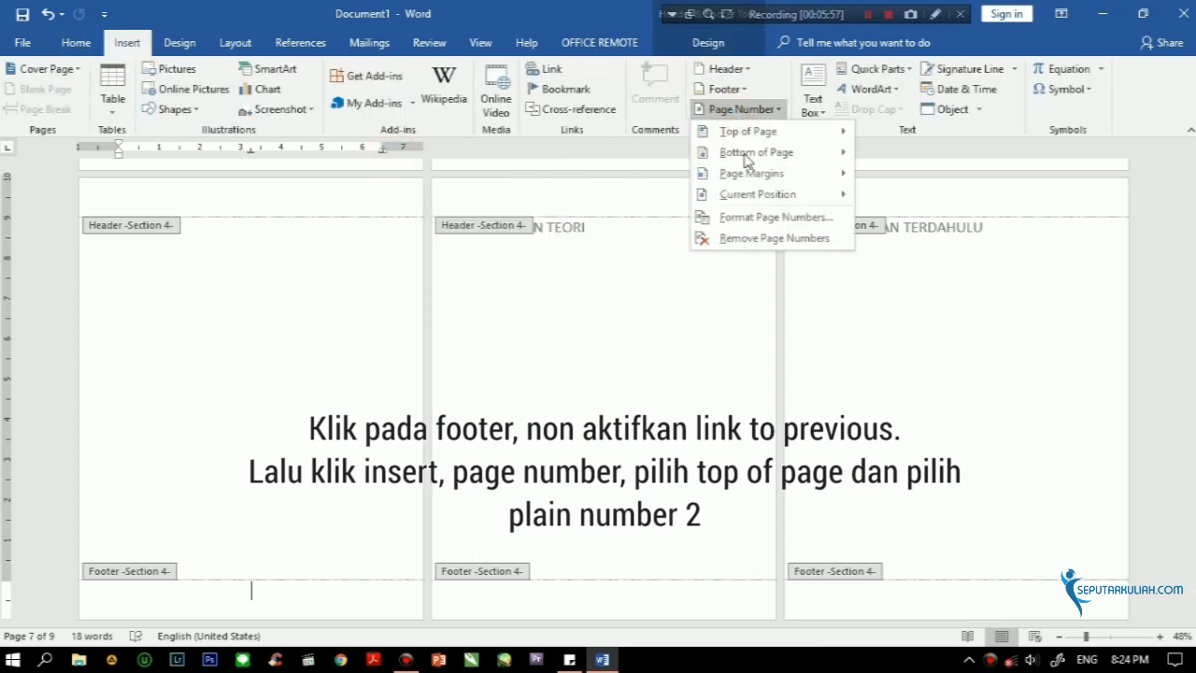
mouse_move(747, 161)
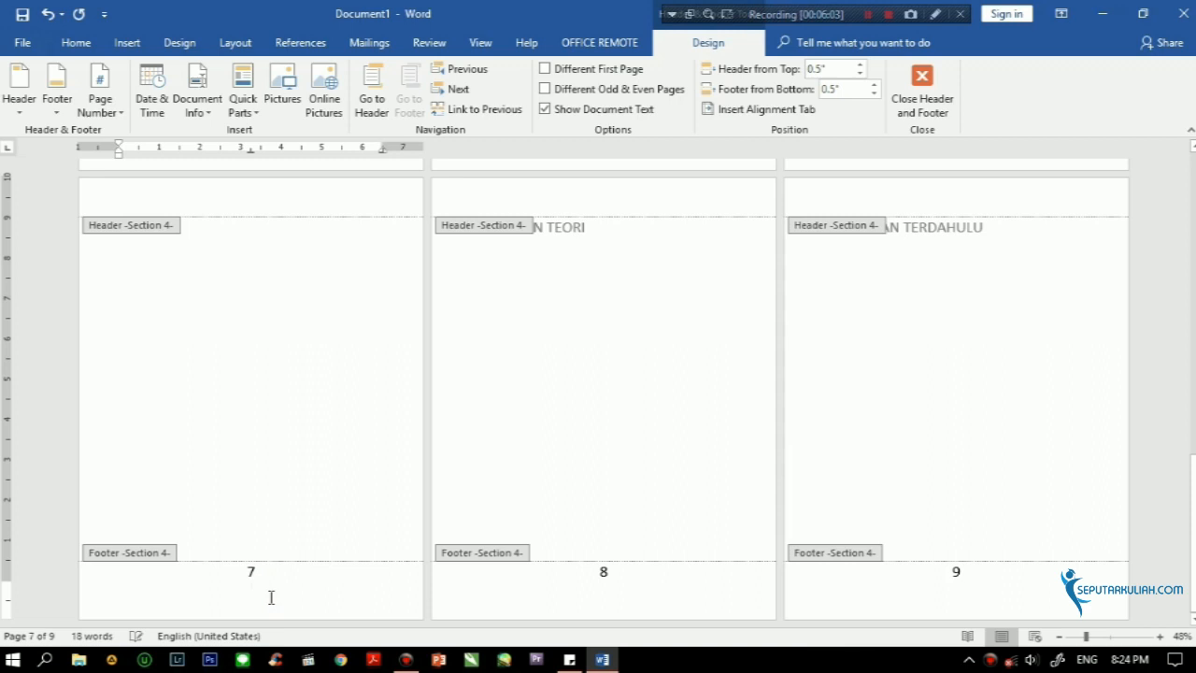
click(271, 597)
key(BackSpace)
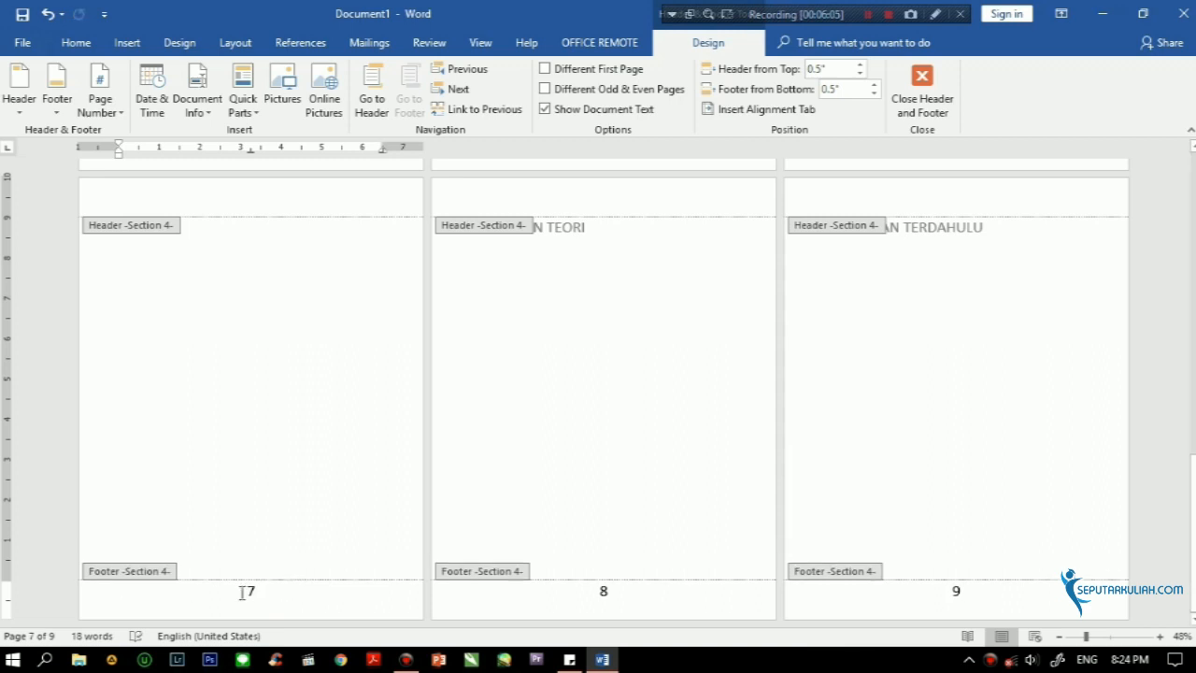
double_click(342, 363)
Step: Insert a Next Page section break after the BAB II heading, ahead of LANDASAN TEORI
scroll(211, 278, up, 5)
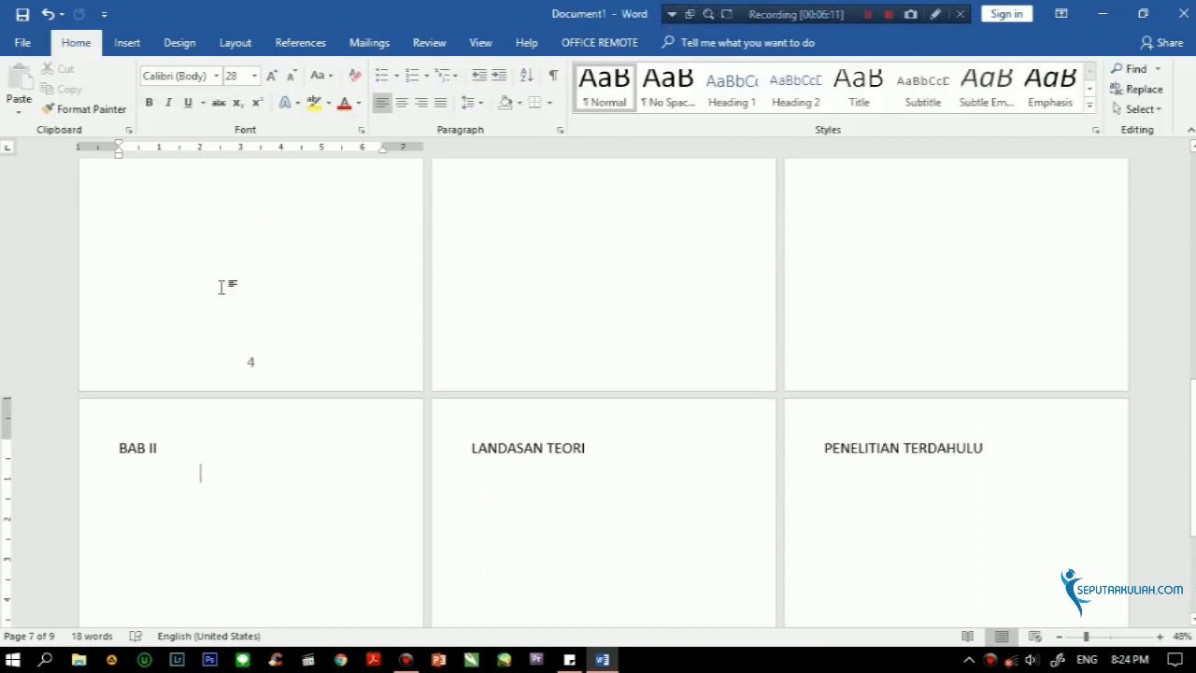
scroll(222, 287, up, 3)
scroll(222, 286, down, 5)
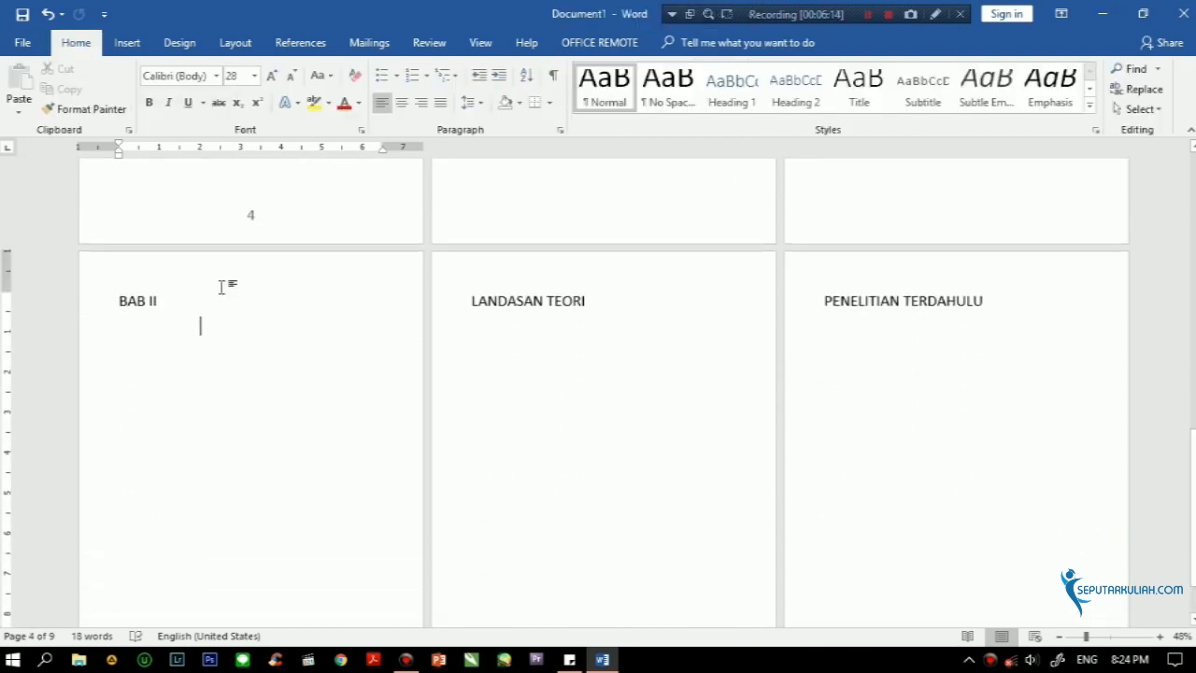
scroll(223, 286, down, 2)
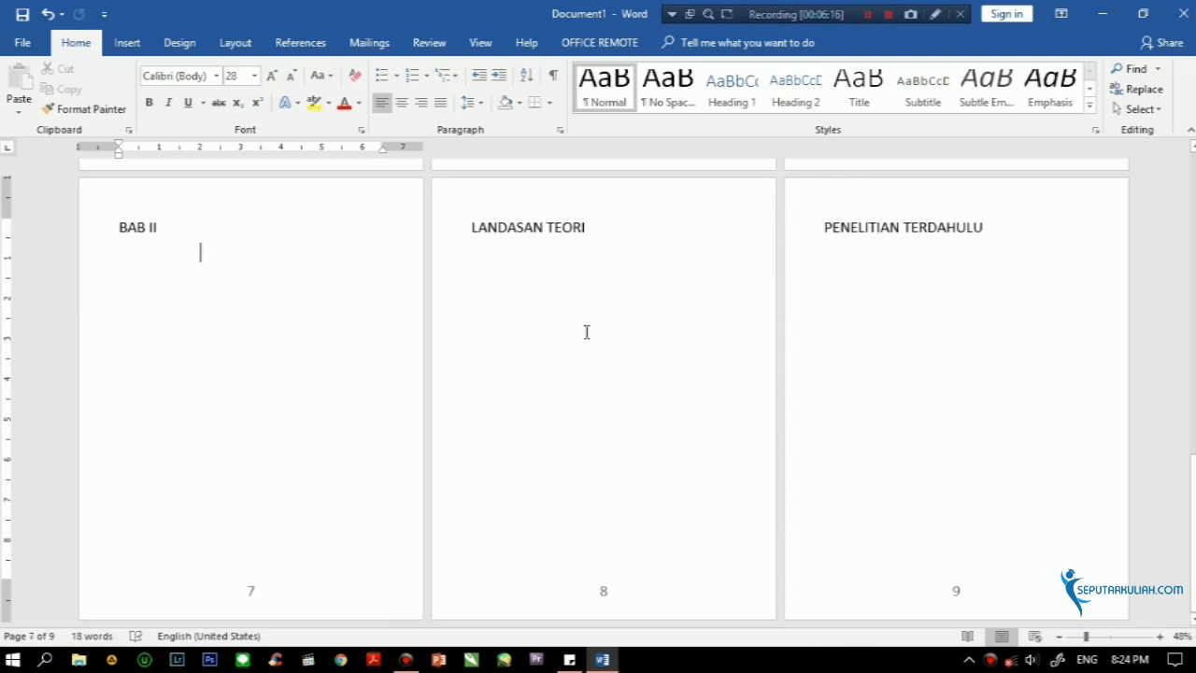
click(177, 229)
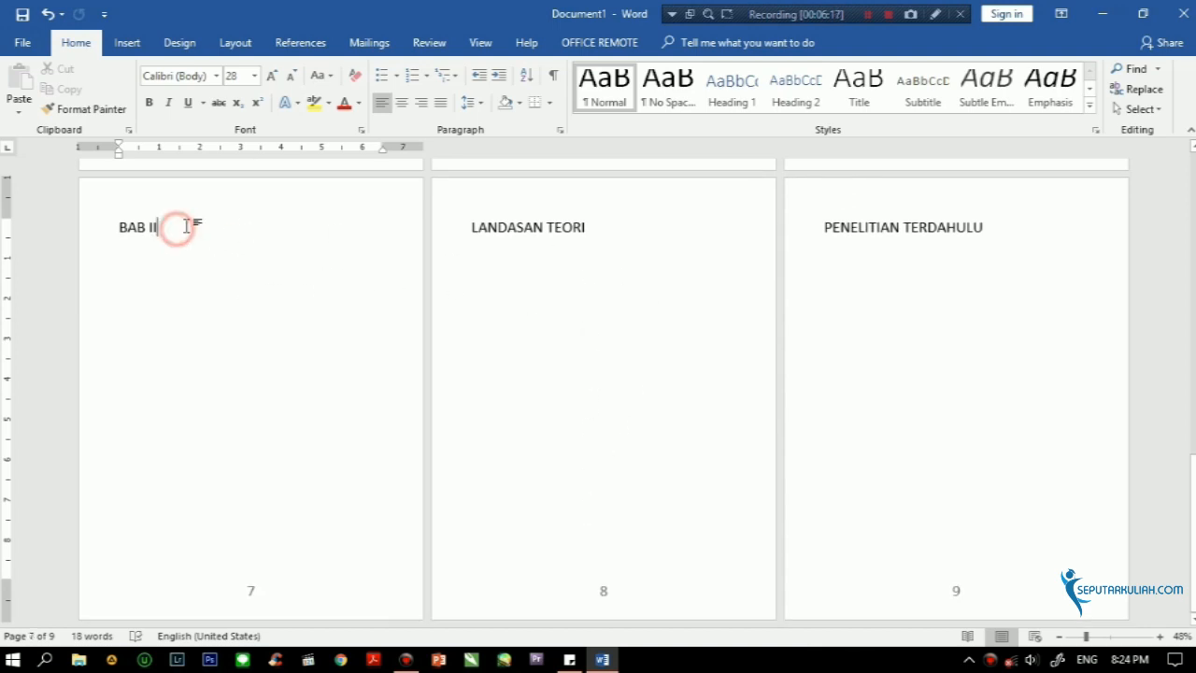
click(236, 43)
click(217, 68)
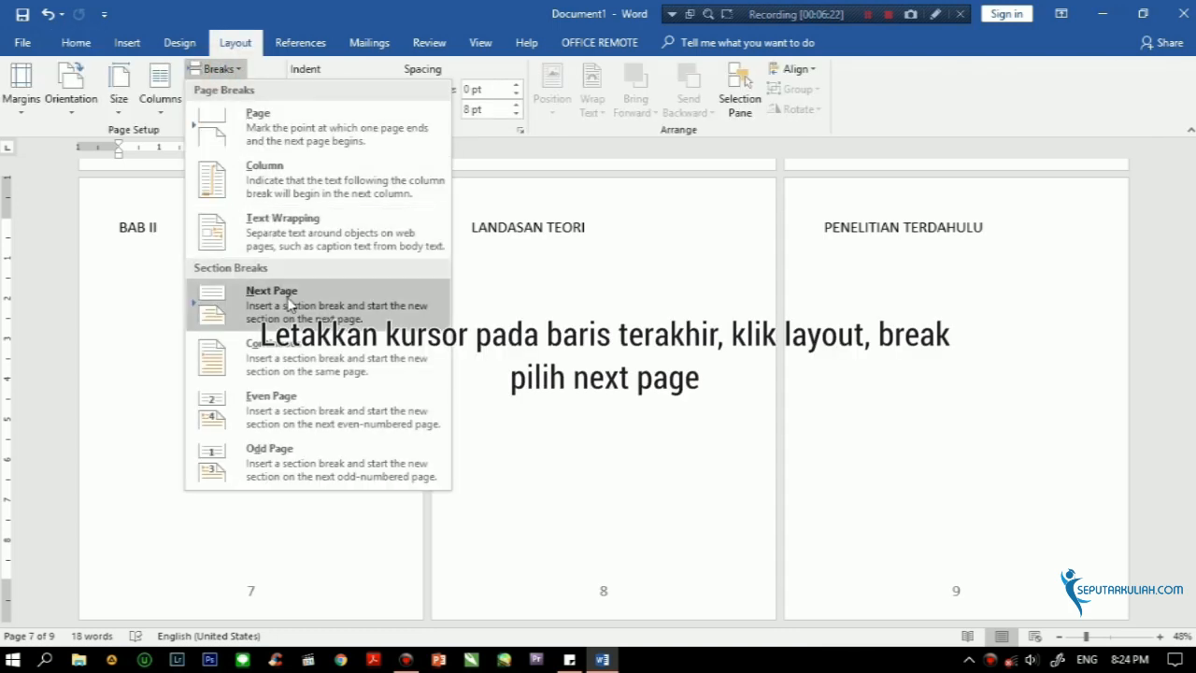
click(290, 306)
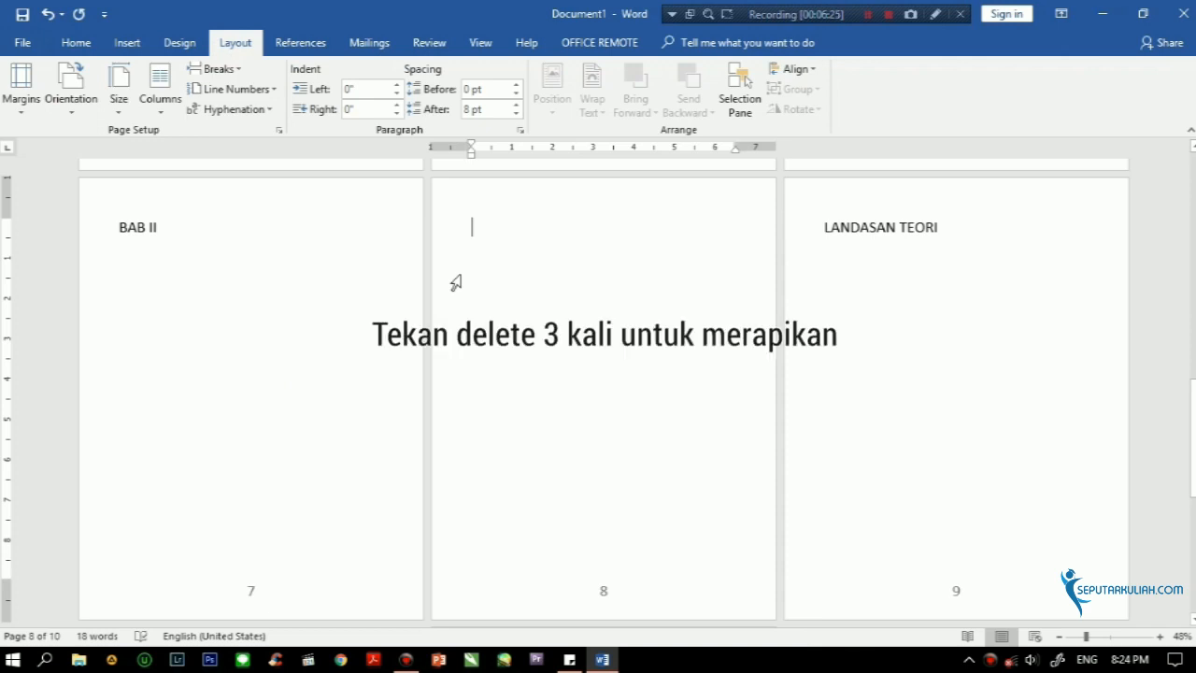
Step: Delete the extra blank page before LANDASAN TEORI so its heading starts the new section
key(Delete)
key(Delete)
key(Delete)
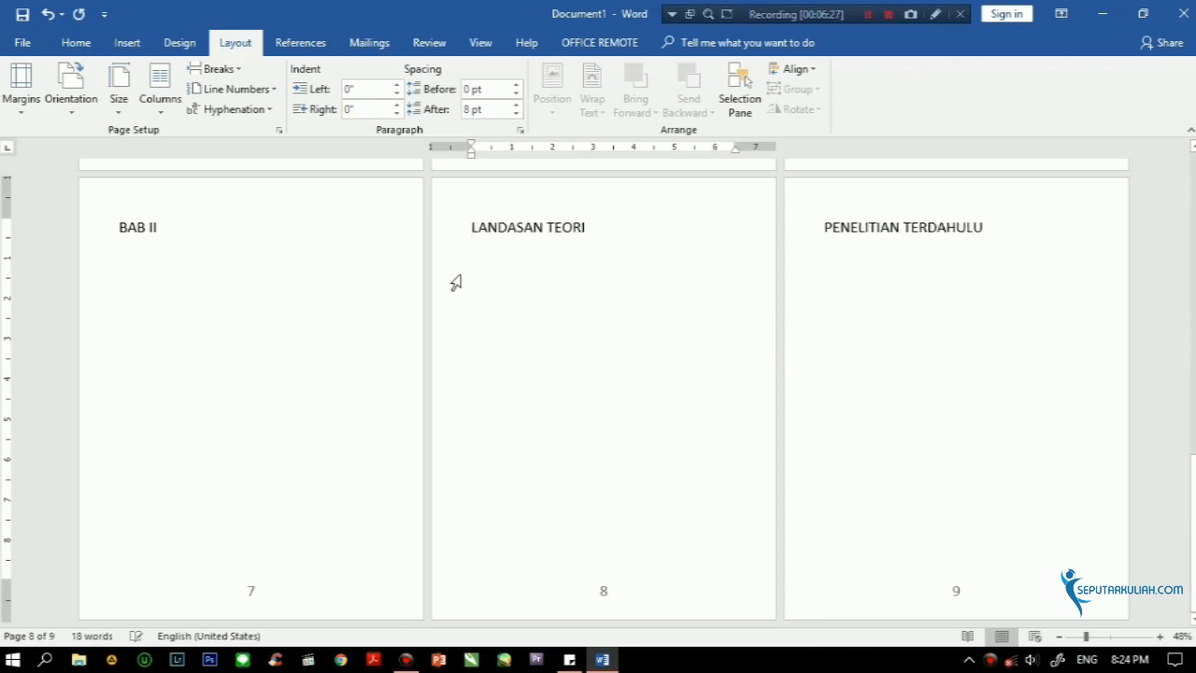
Step: Unlink the footer of the LANDASAN TEORI section from the previous section and delete its page number
double_click(604, 594)
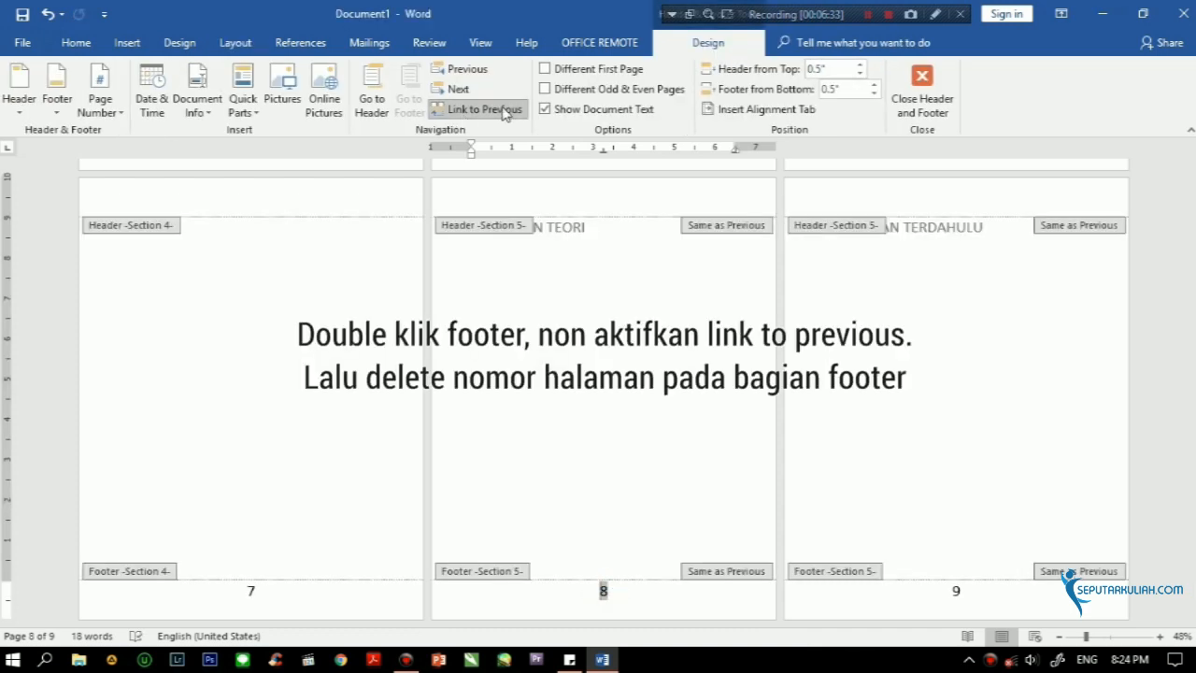
click(466, 110)
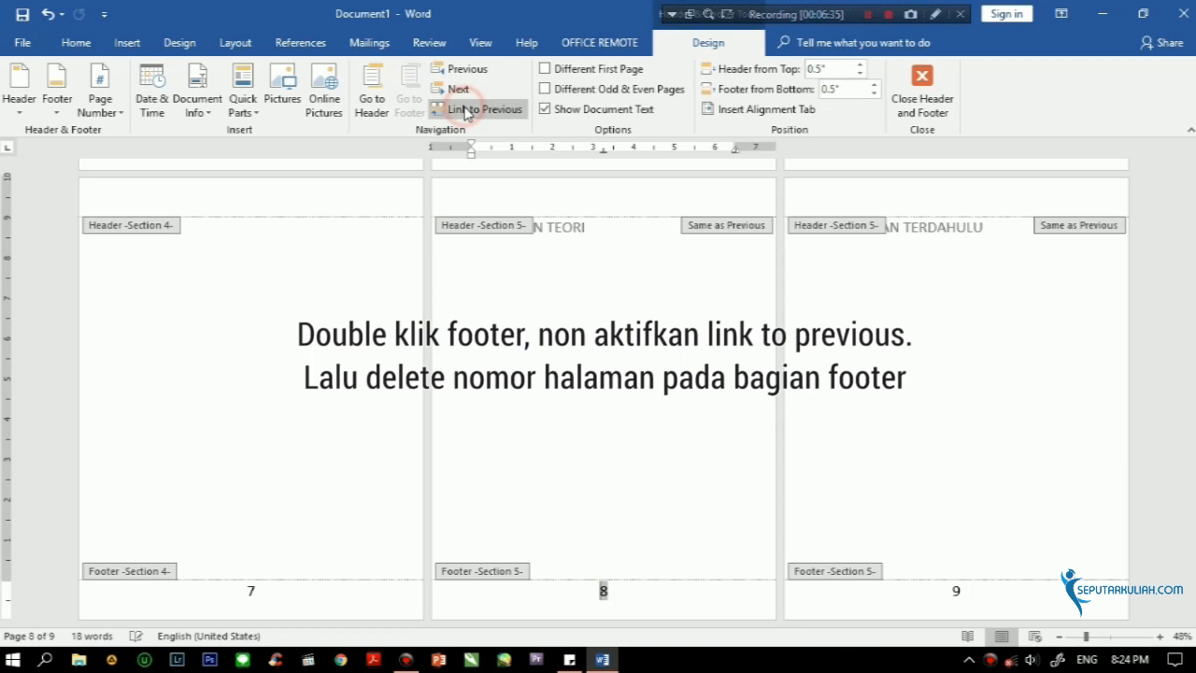
drag(628, 595, 589, 595)
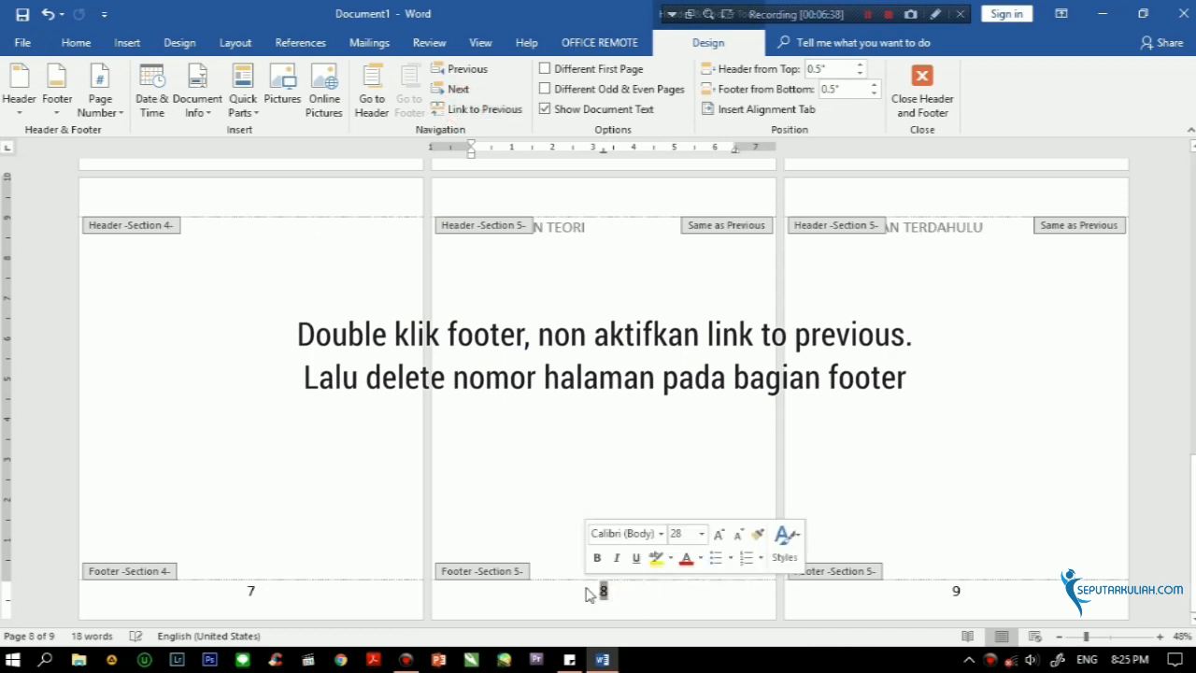
key(Delete)
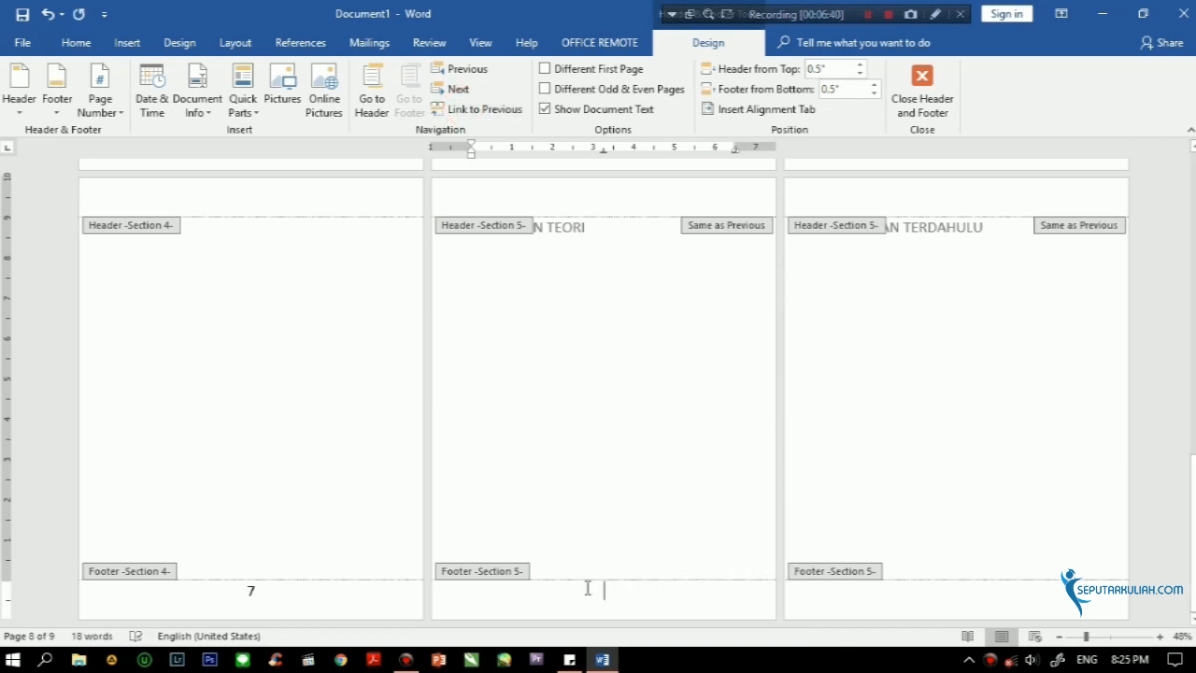
Step: Unlink the header of the LANDASAN TEORI section from the previous section
click(590, 199)
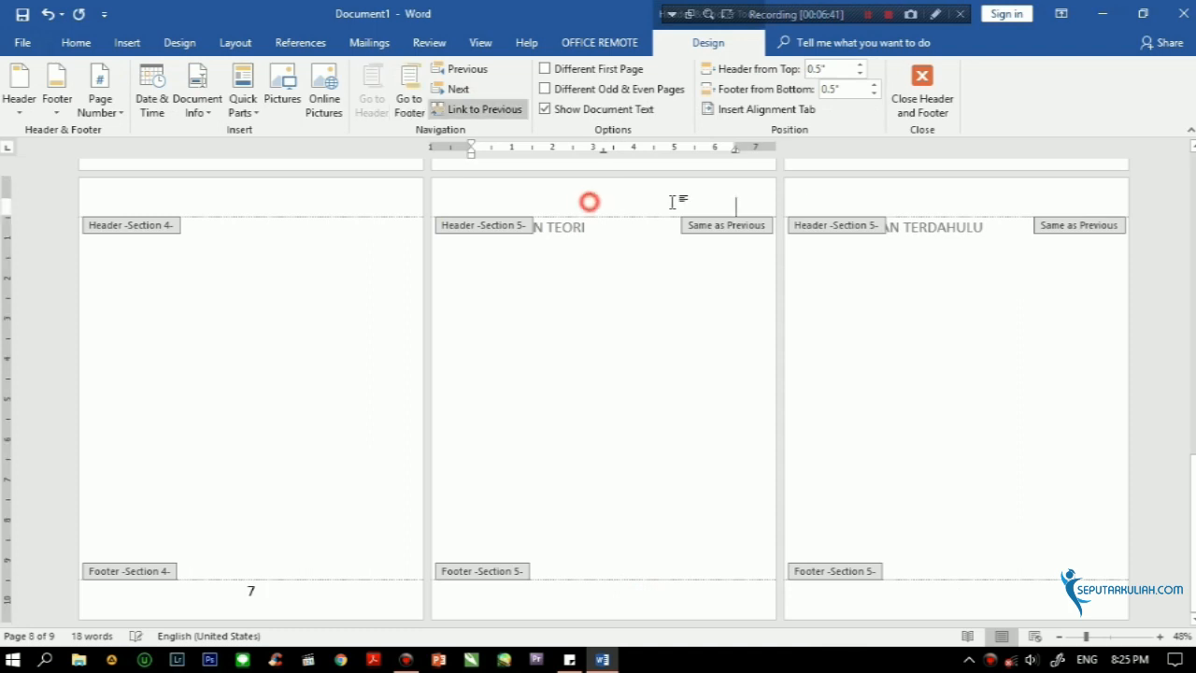
click(627, 193)
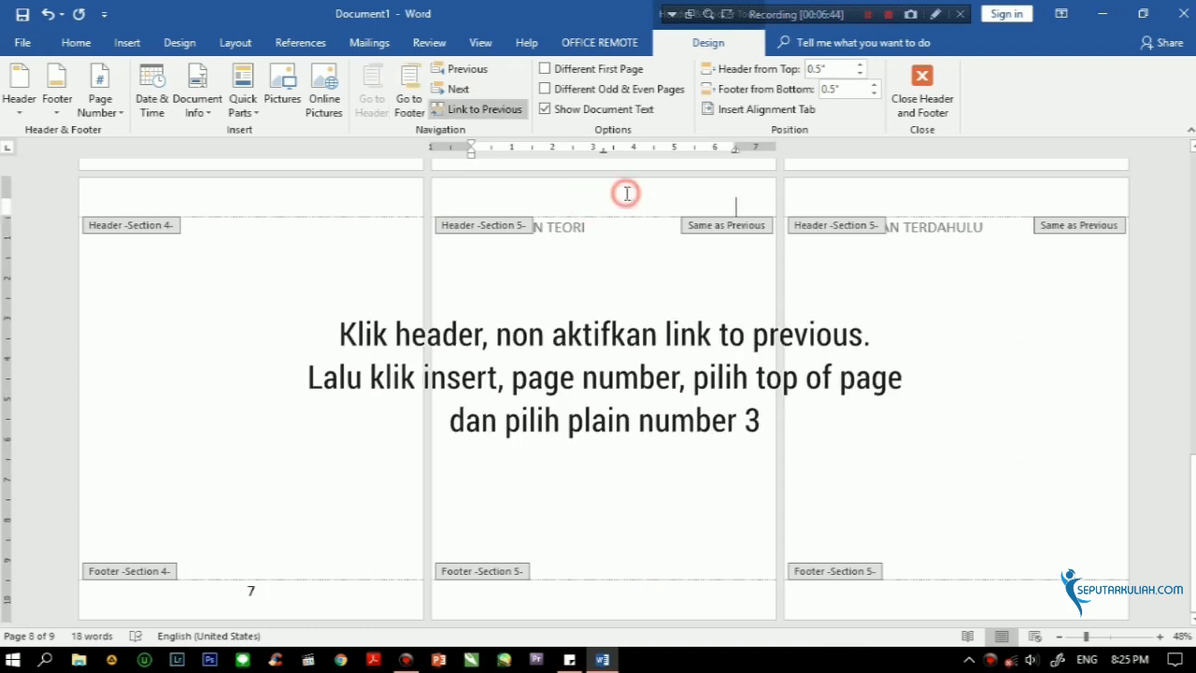
click(484, 113)
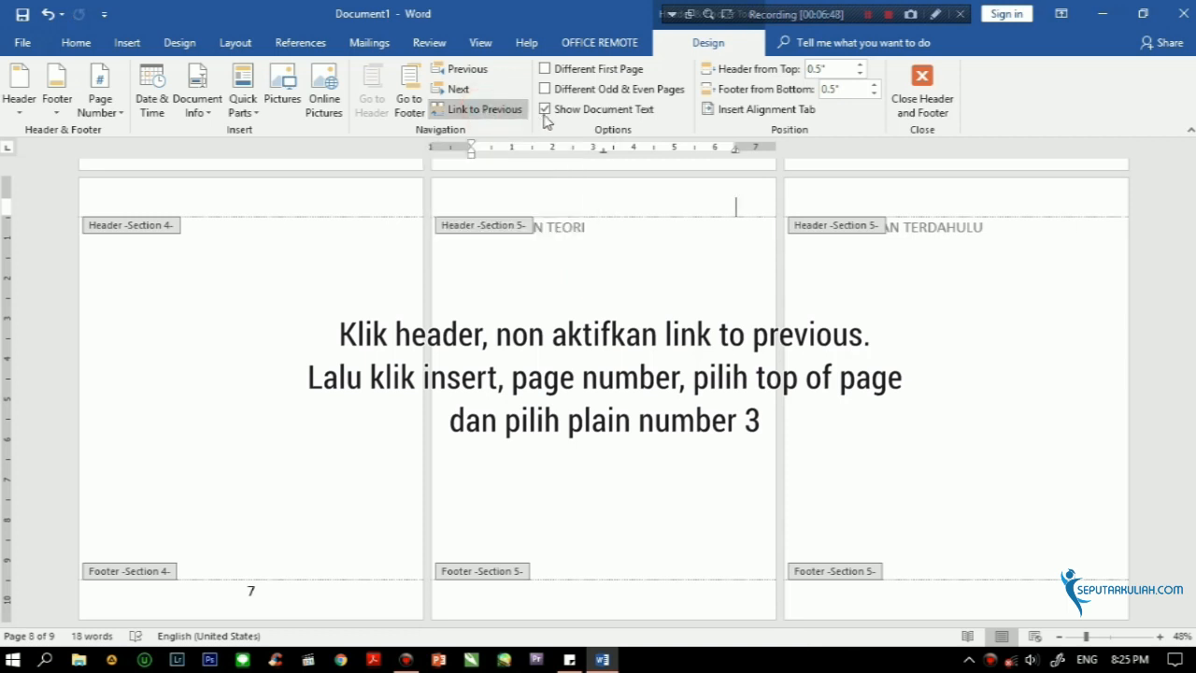
Step: Insert a Top of Page, Plain Number 3 page number in the LANDASAN TEORI section's header, remove the extra blank line and close the header
click(128, 43)
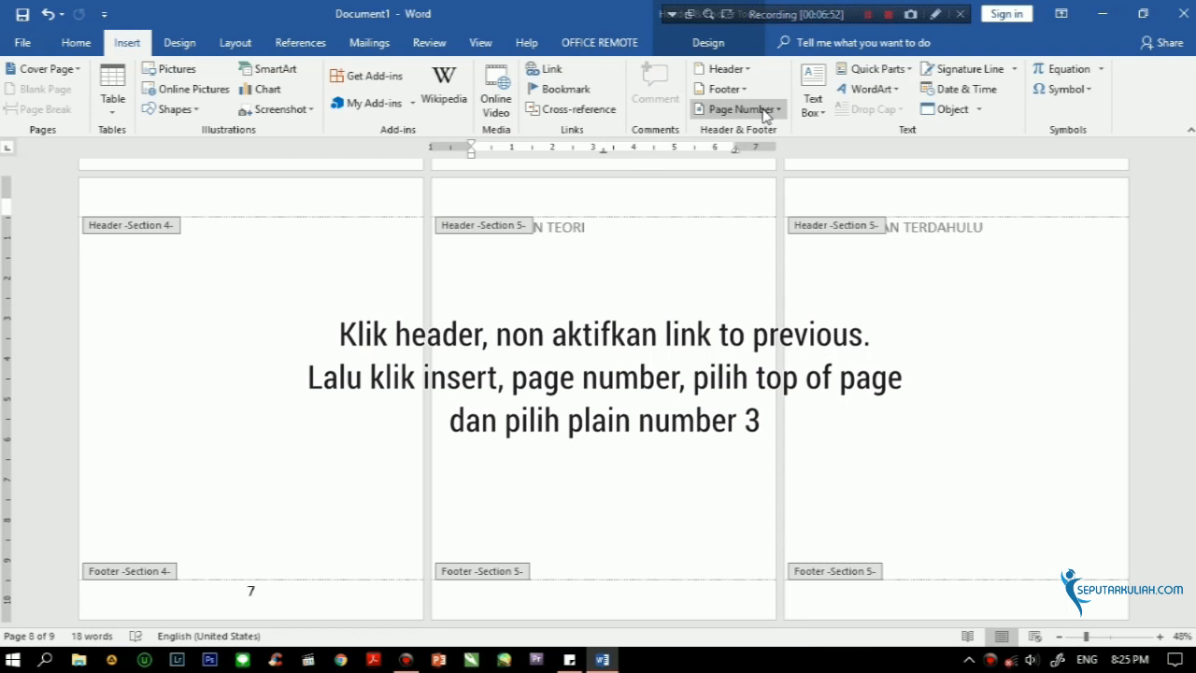
click(764, 113)
mouse_move(764, 133)
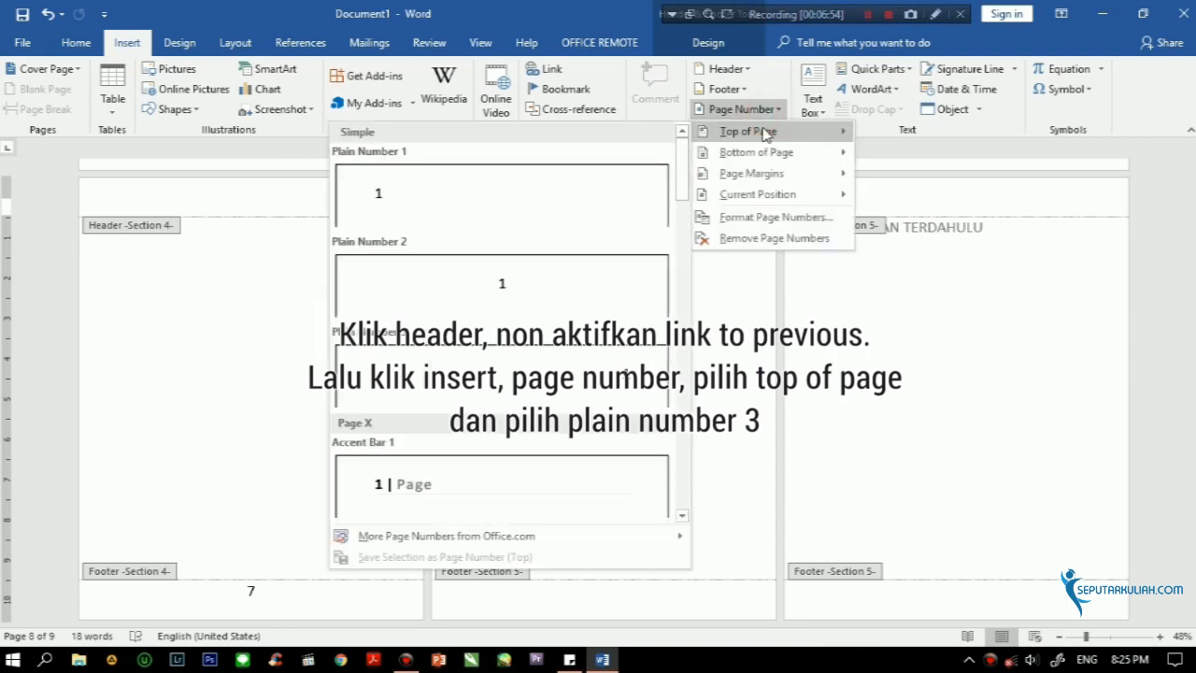
click(637, 214)
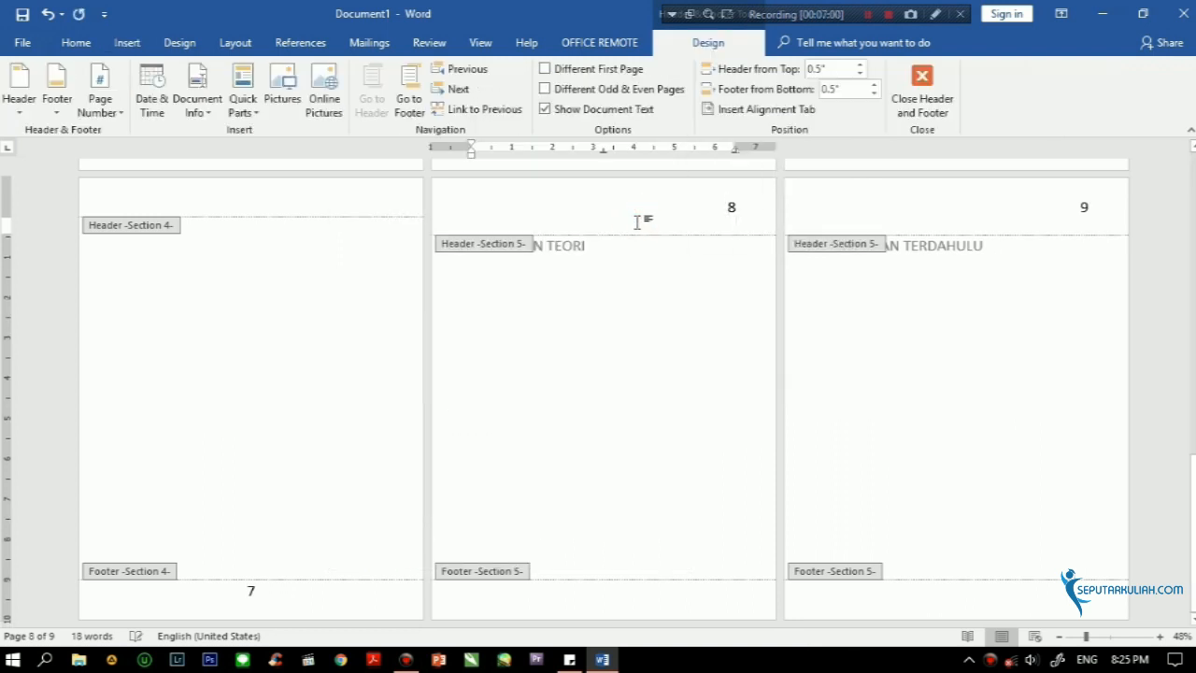
key(Delete)
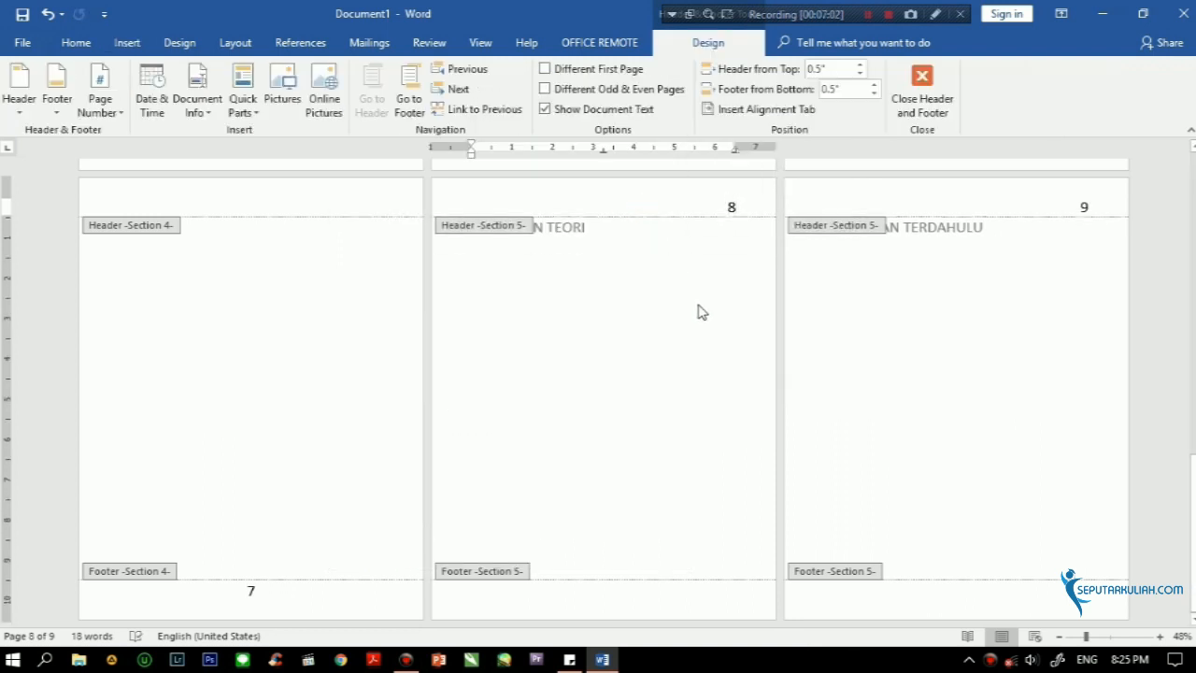
double_click(652, 293)
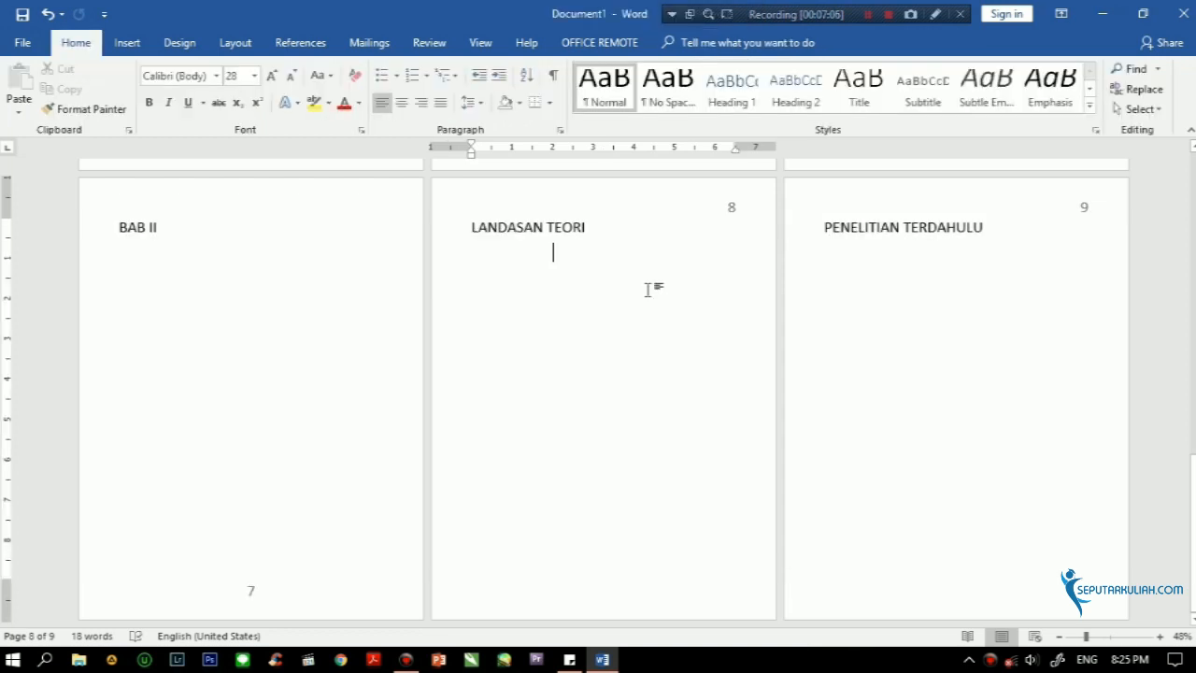
Step: Review the page number formats and positions from the BAB II pages back through BAB I to the front matter
scroll(641, 281, up, 2)
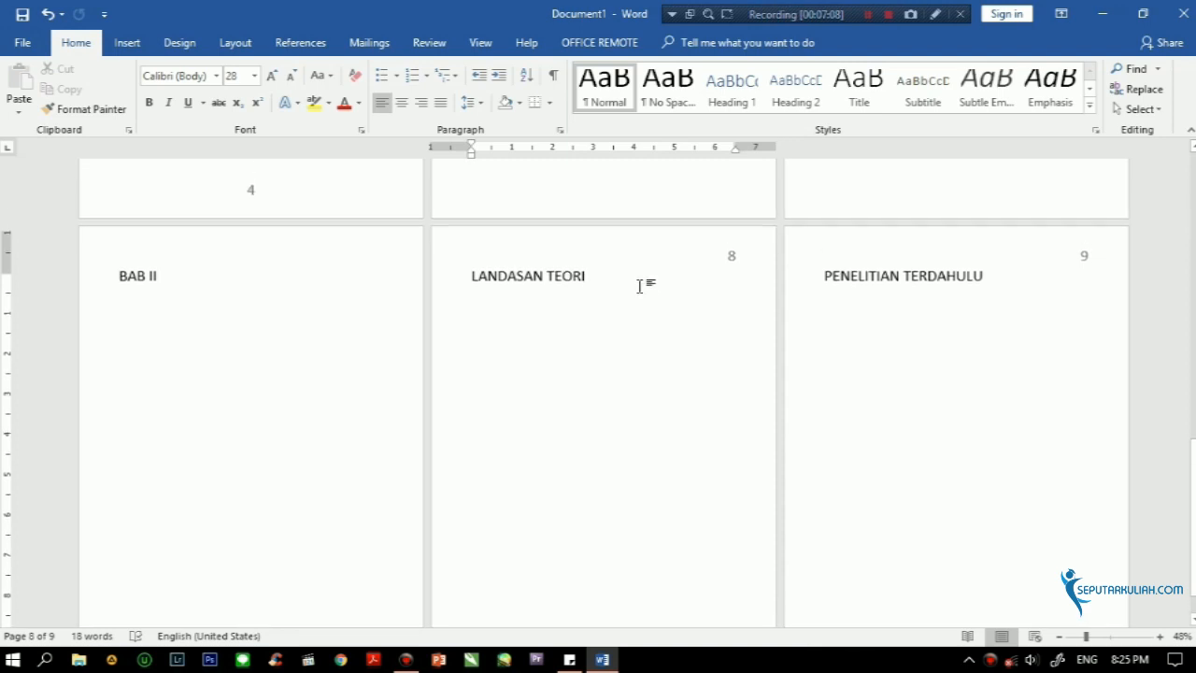
scroll(641, 285, down, 1)
scroll(641, 286, up, 2)
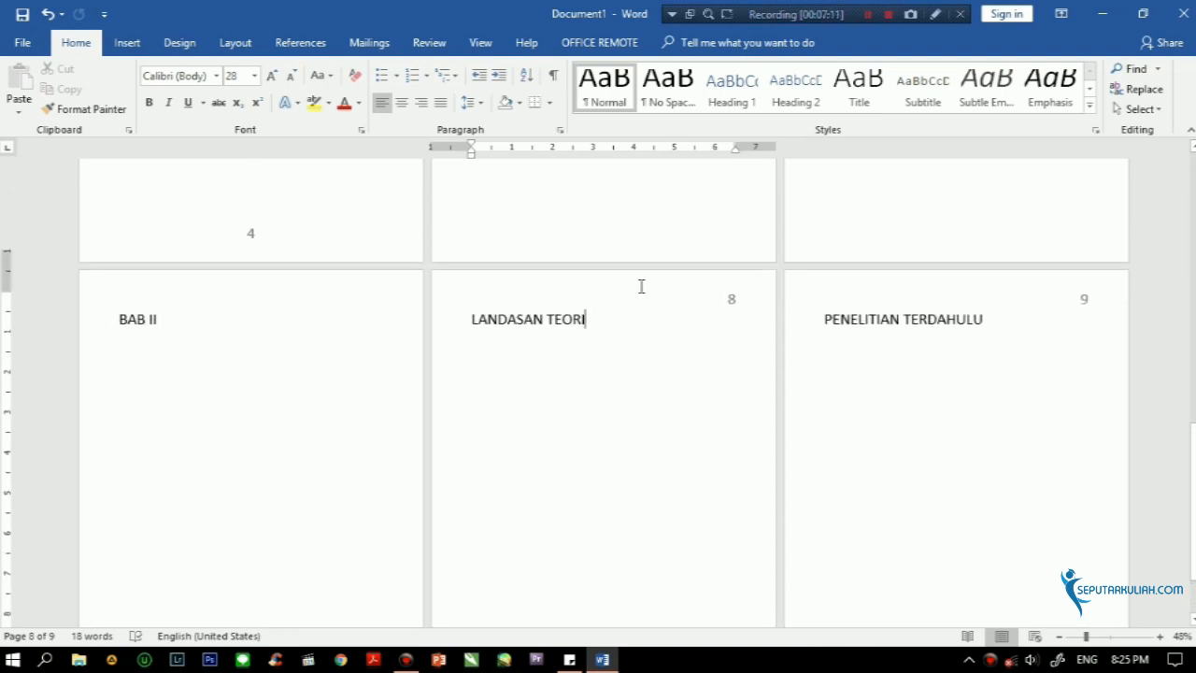
scroll(641, 286, up, 5)
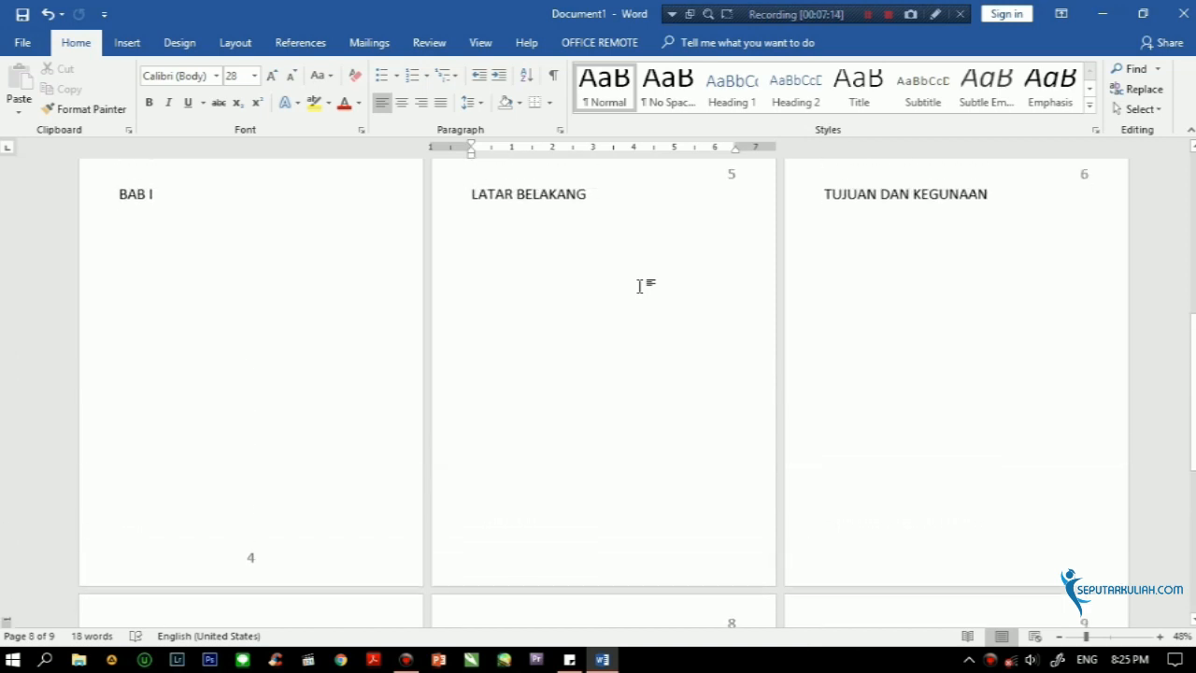
scroll(641, 286, up, 2)
scroll(641, 293, up, 5)
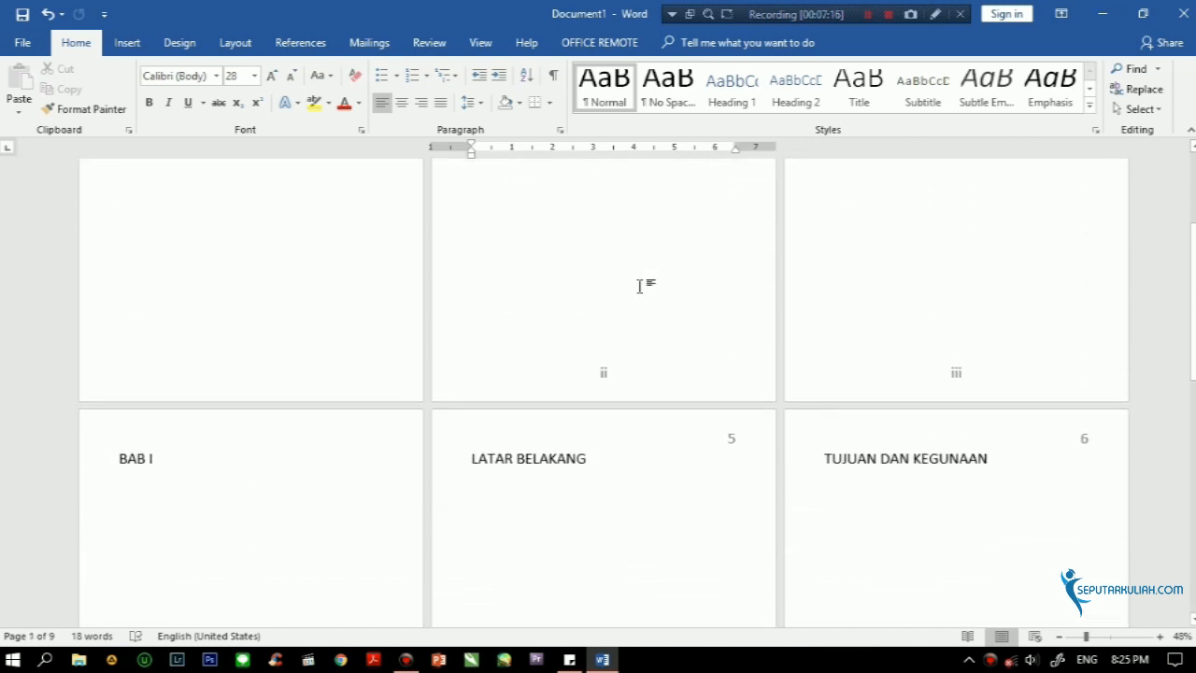
scroll(642, 286, down, 1)
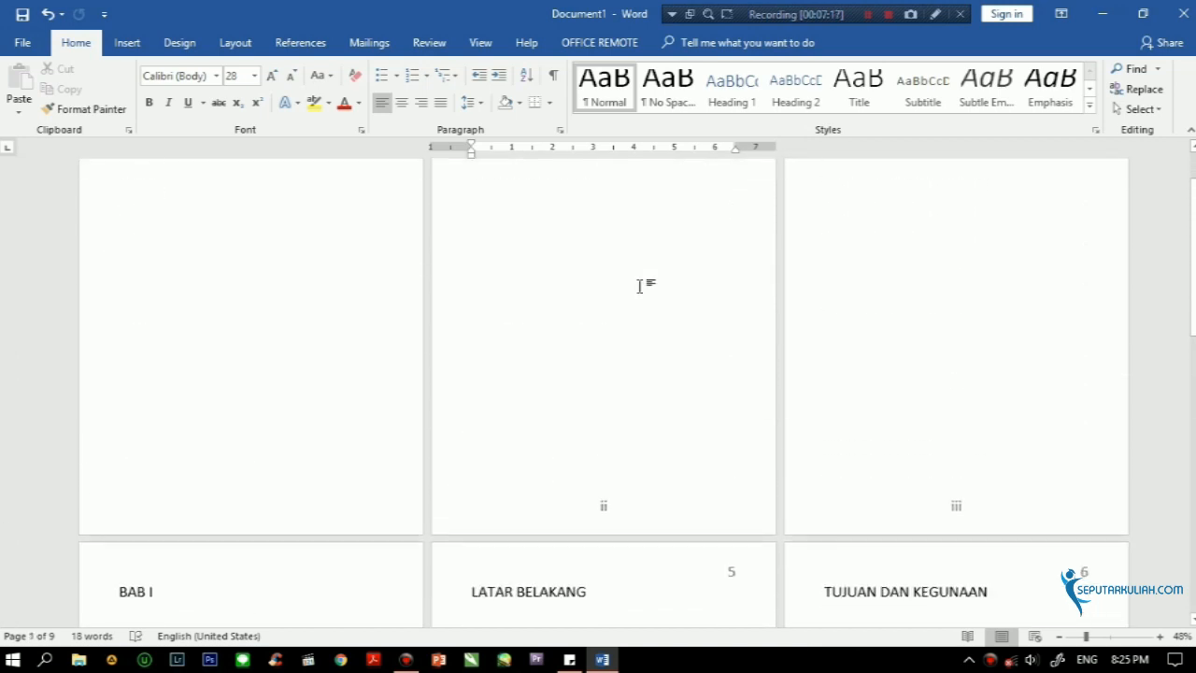
scroll(641, 285, down, 3)
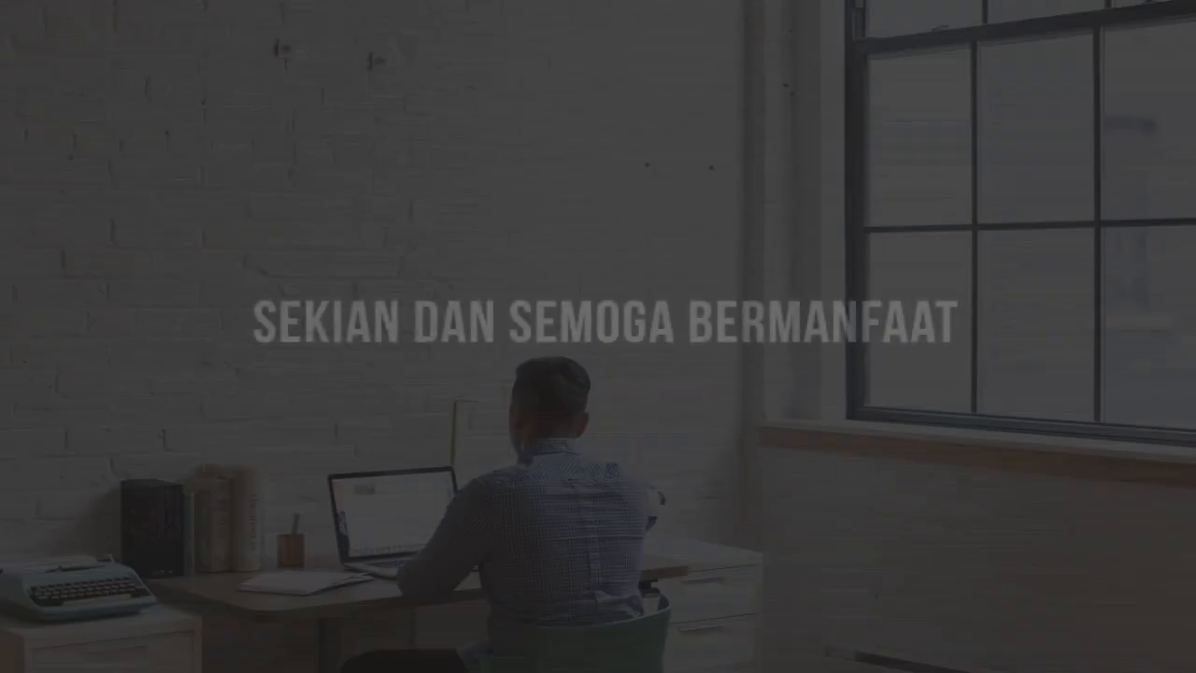